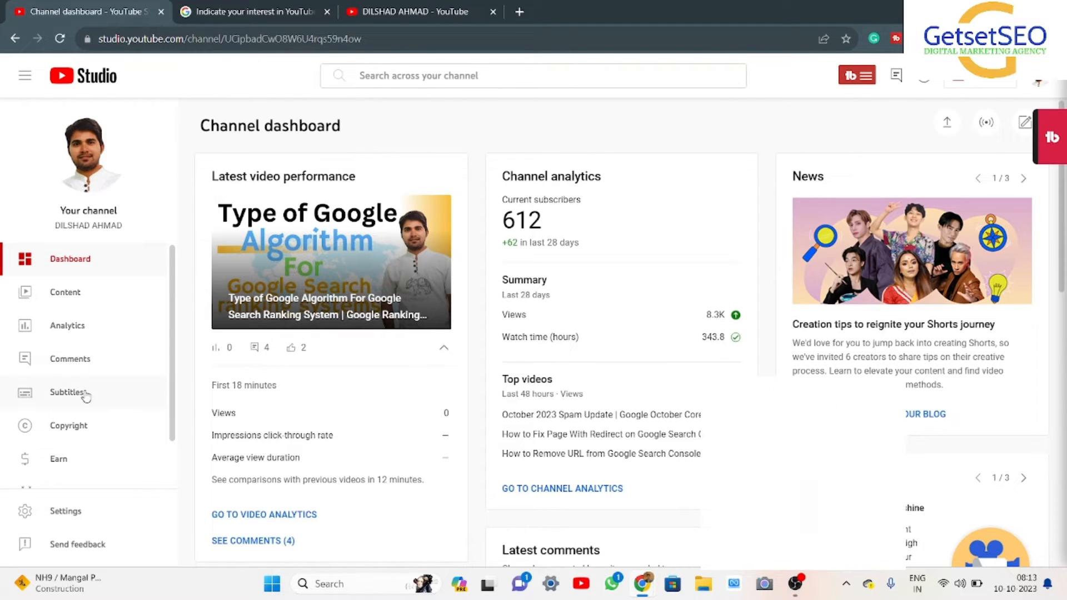
- Open the channel's Earn page and read the Memberships description under the additional ways to earn
left_click(69, 460)
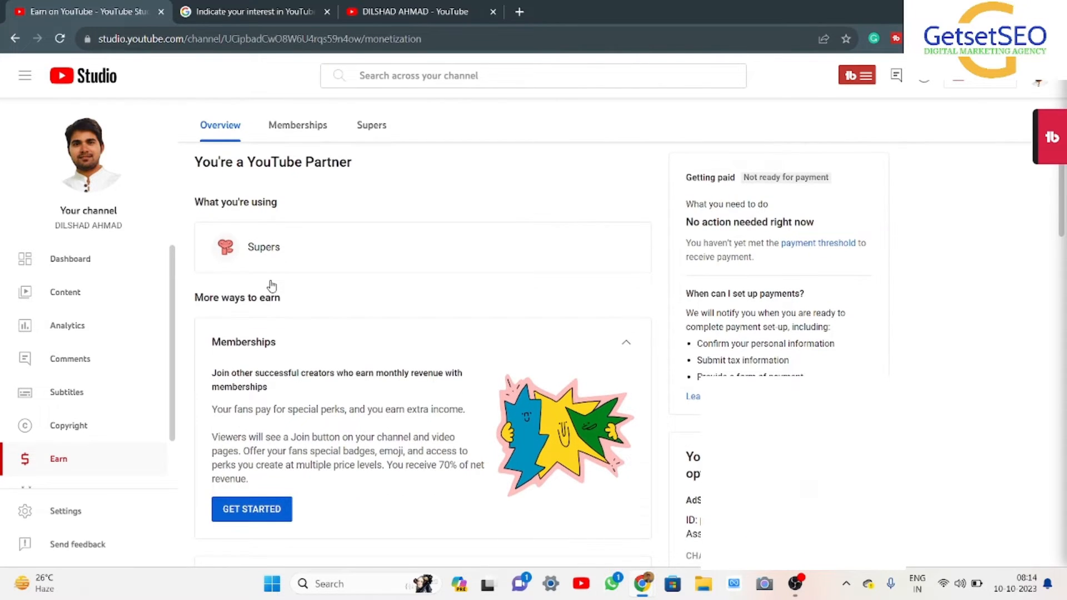
scroll(271, 285, "down", 1)
scroll(330, 268, "down", 2)
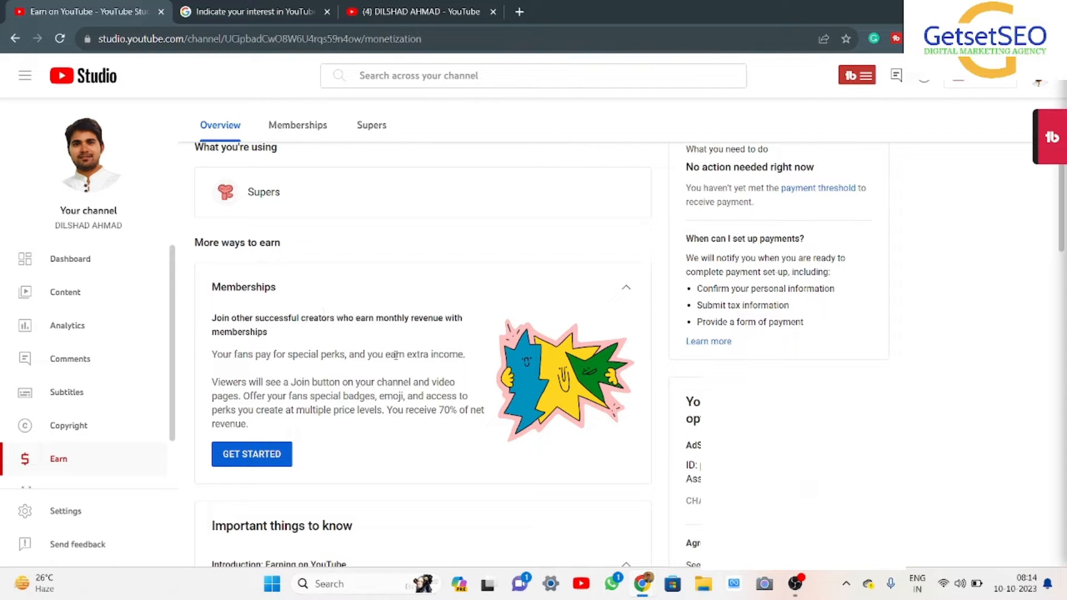
left_click_drag(391, 354, 451, 355)
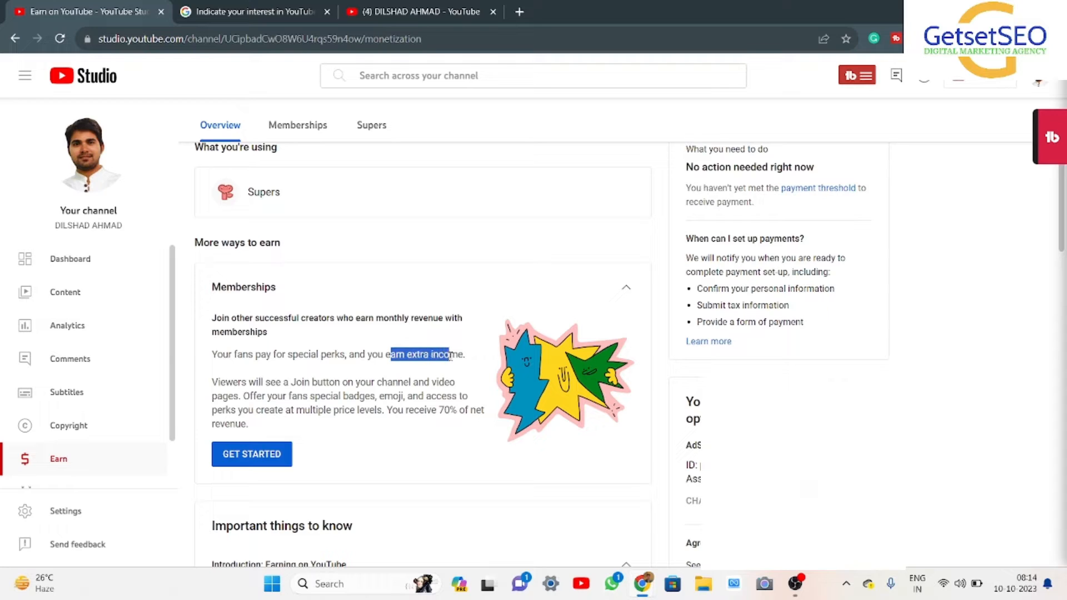
left_click_drag(387, 410, 444, 426)
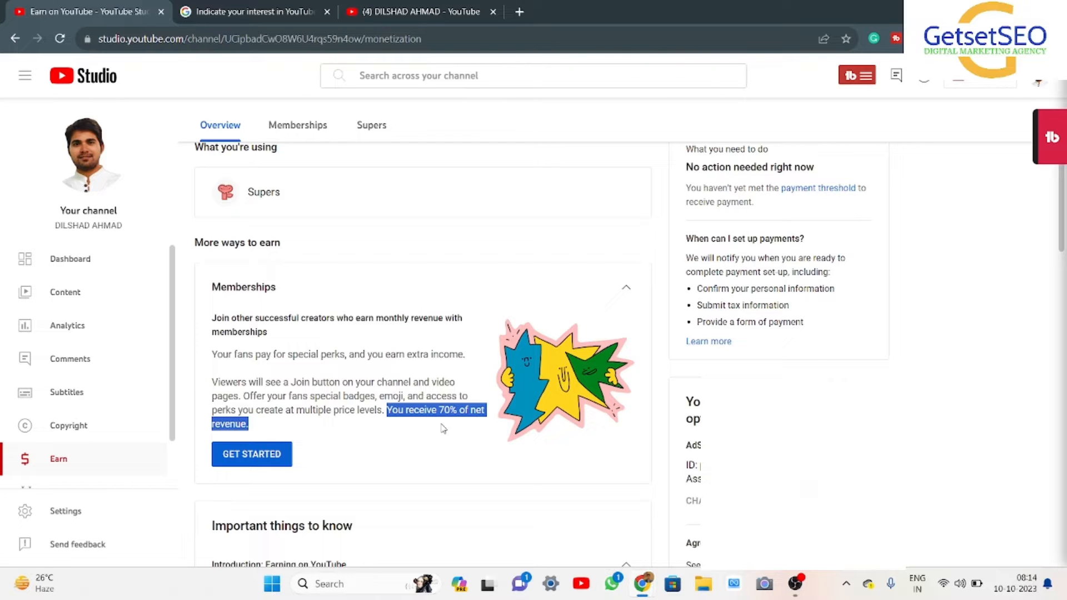
left_click(407, 479)
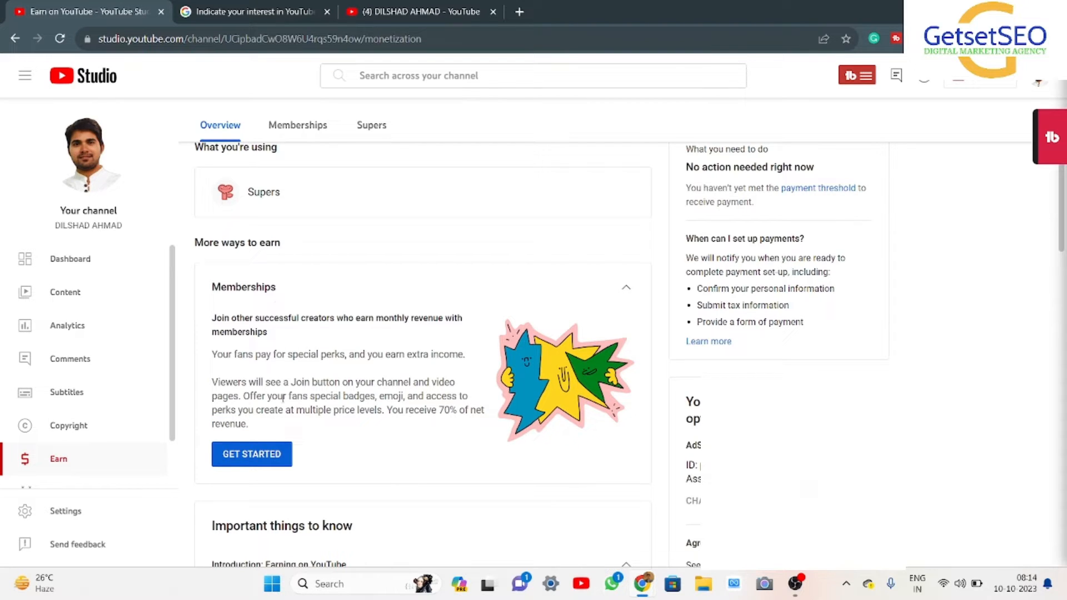
- Open the Memberships introduction from the earning options and read its first slide about monthly revenue
left_click(232, 452)
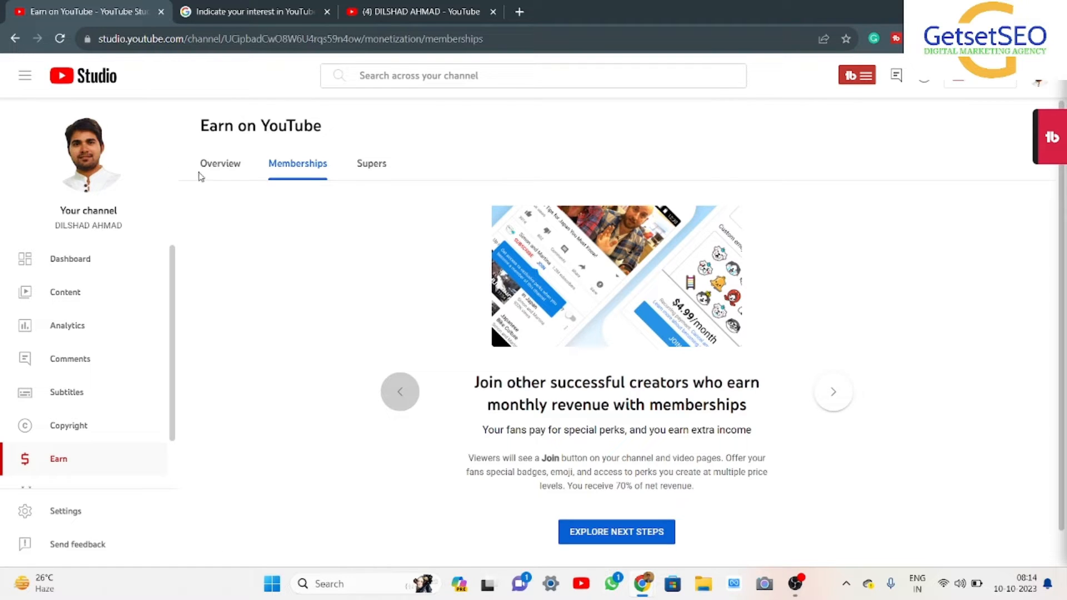
left_click(217, 164)
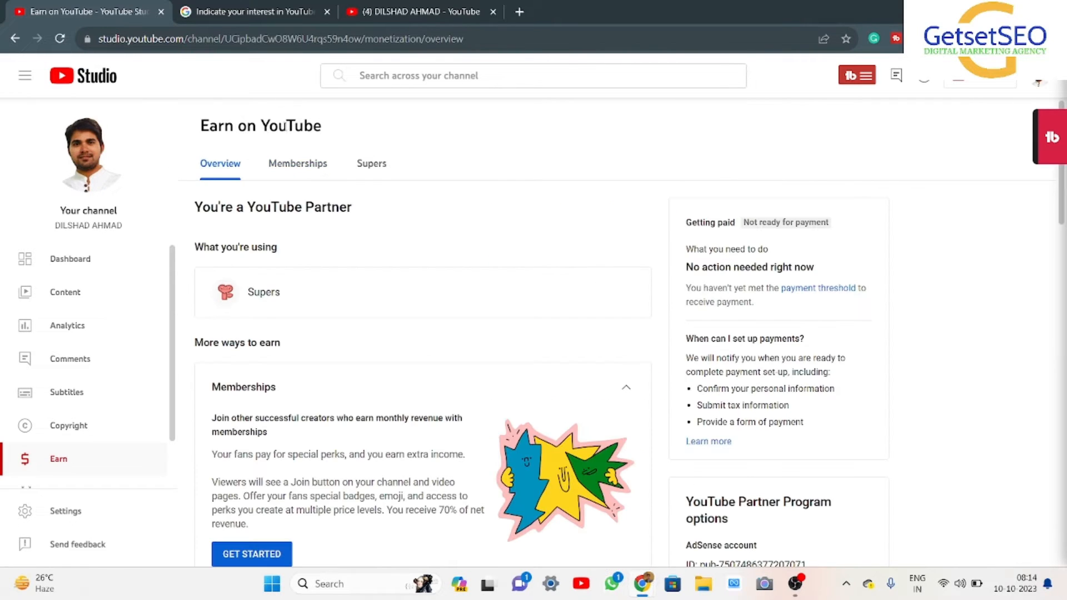
left_click(293, 164)
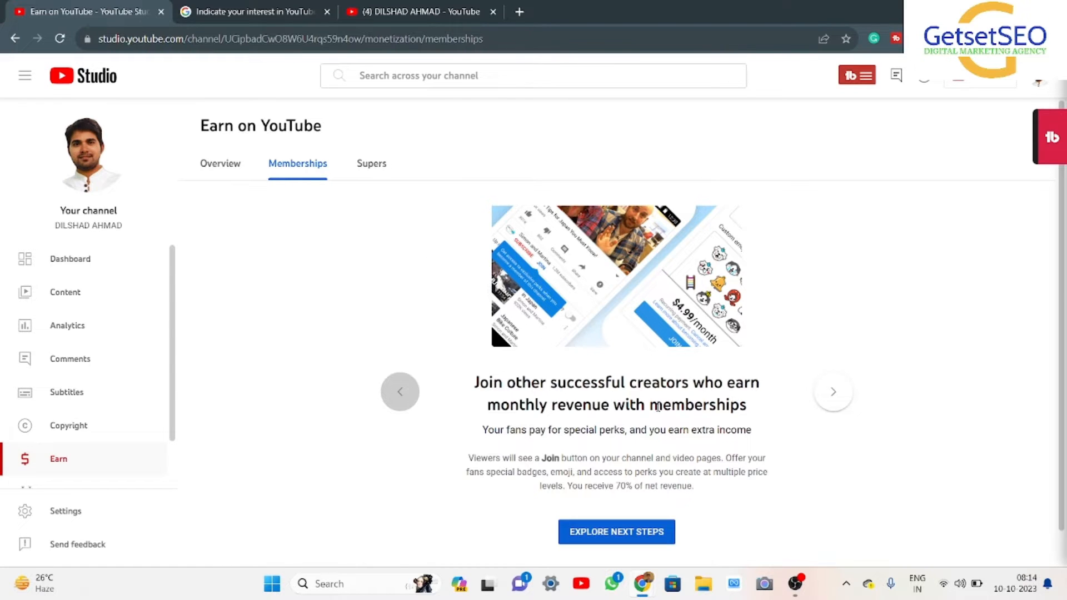
scroll(657, 407, "down", 1)
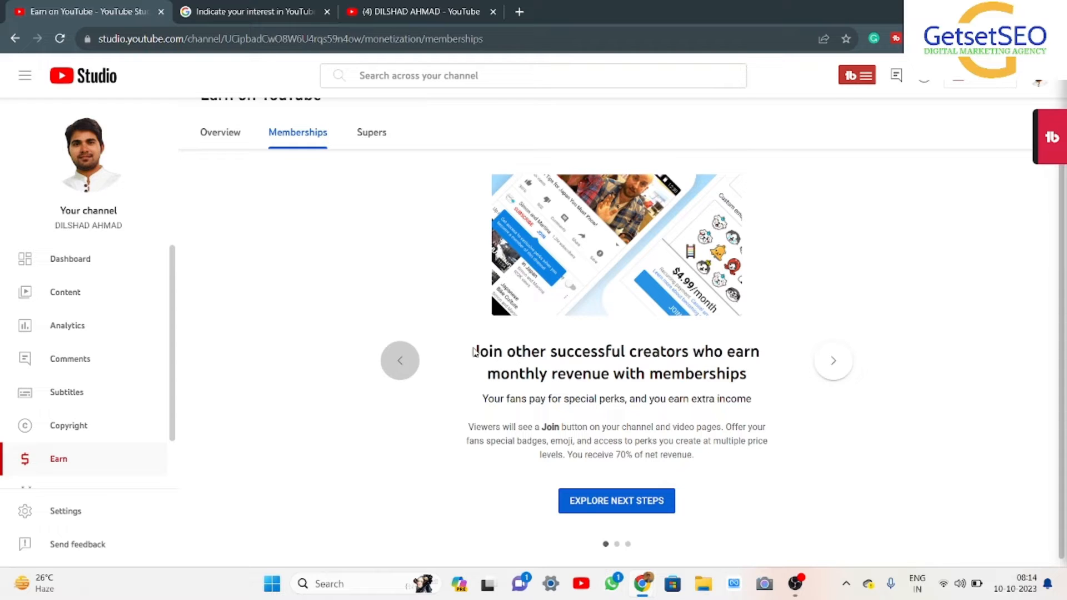
left_click_drag(474, 351, 761, 383)
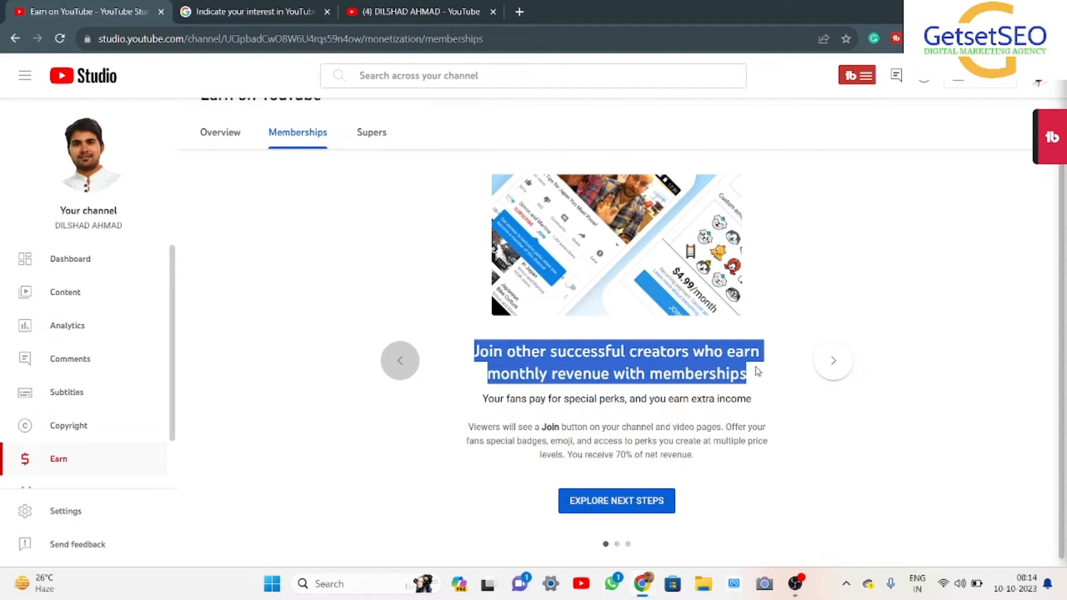
left_click_drag(483, 399, 730, 399)
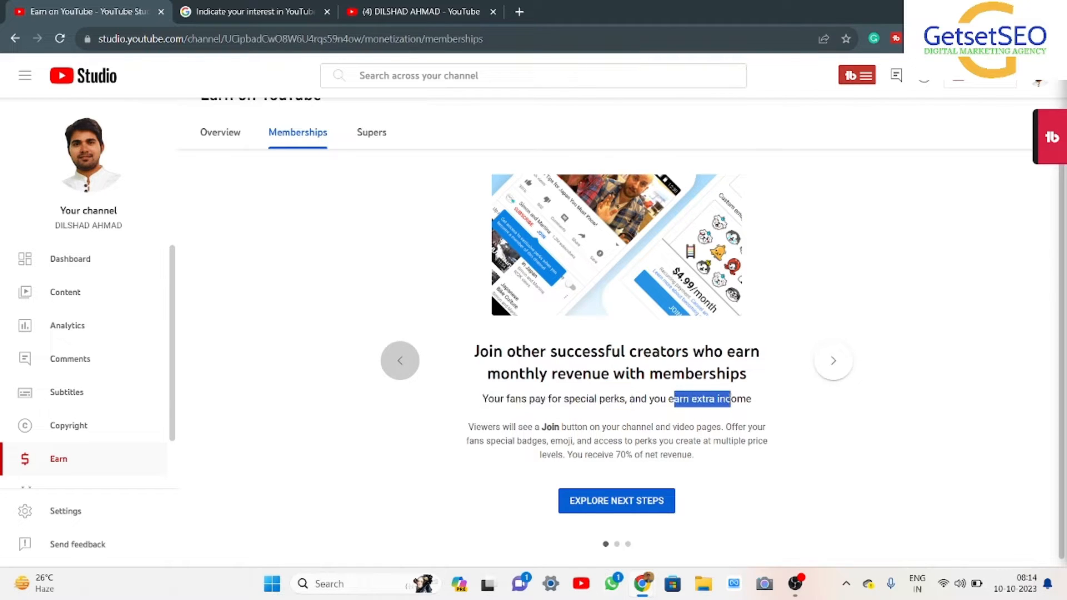
left_click(590, 427)
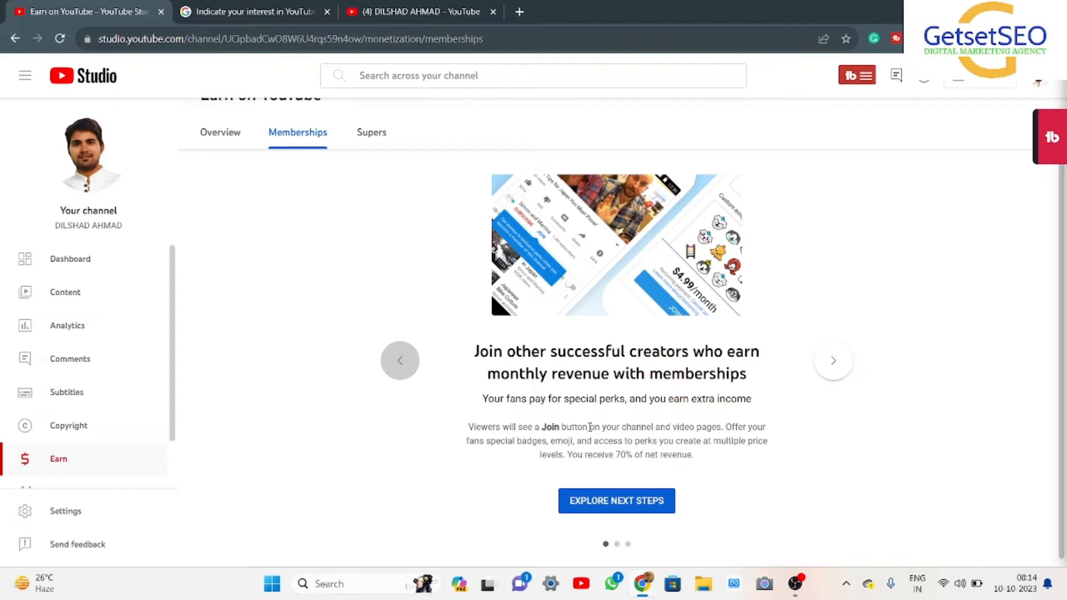
- Go through the remaining membership introduction slides on other creators' inspiration and member benefits
left_click(832, 360)
left_click_drag(496, 353, 711, 346)
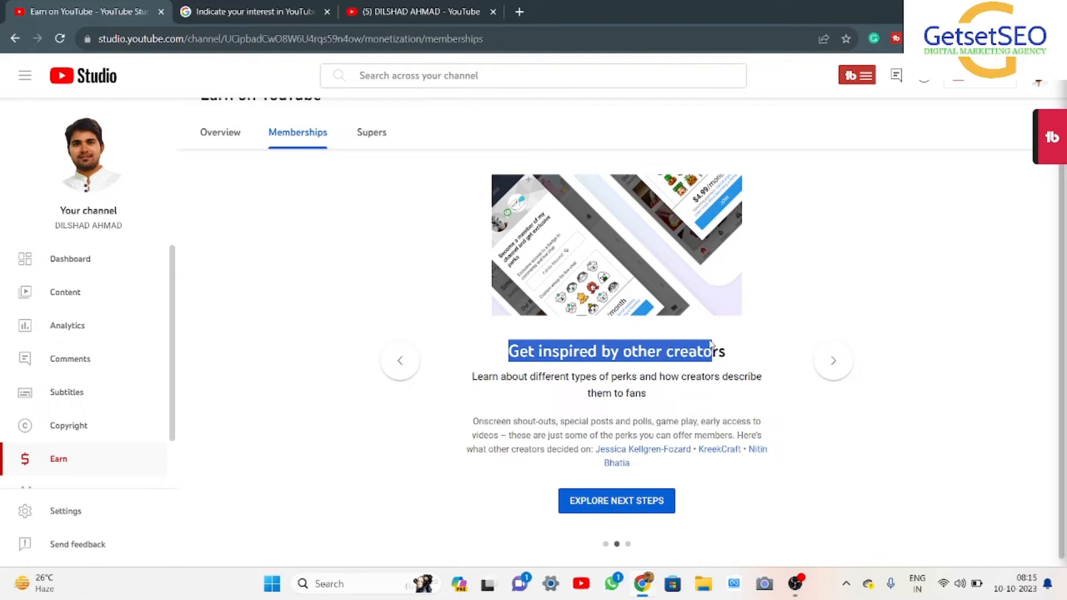
left_click(835, 362)
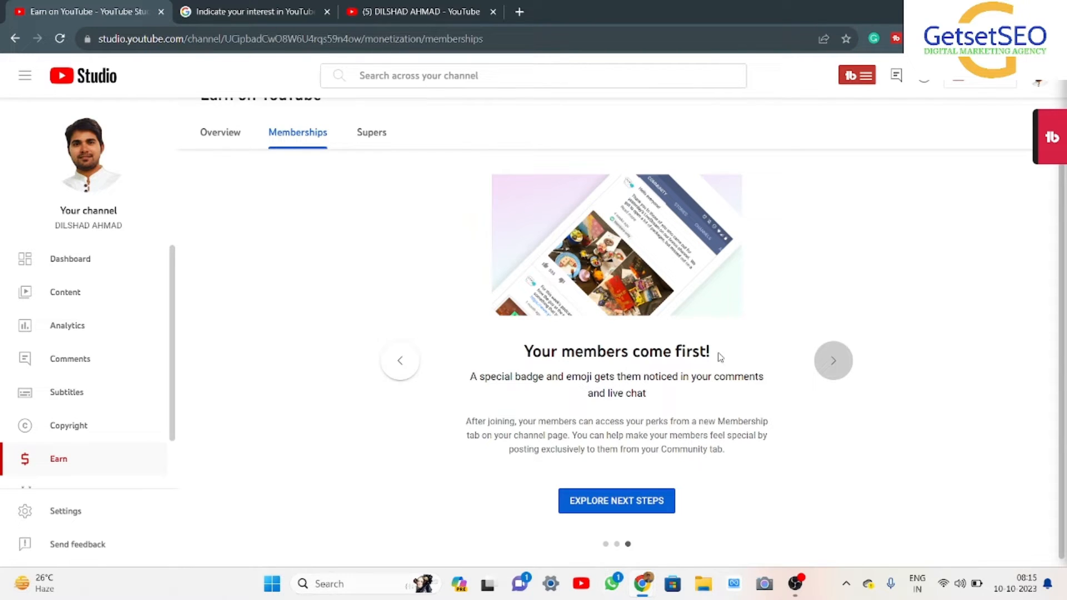
scroll(645, 511, "down", 1)
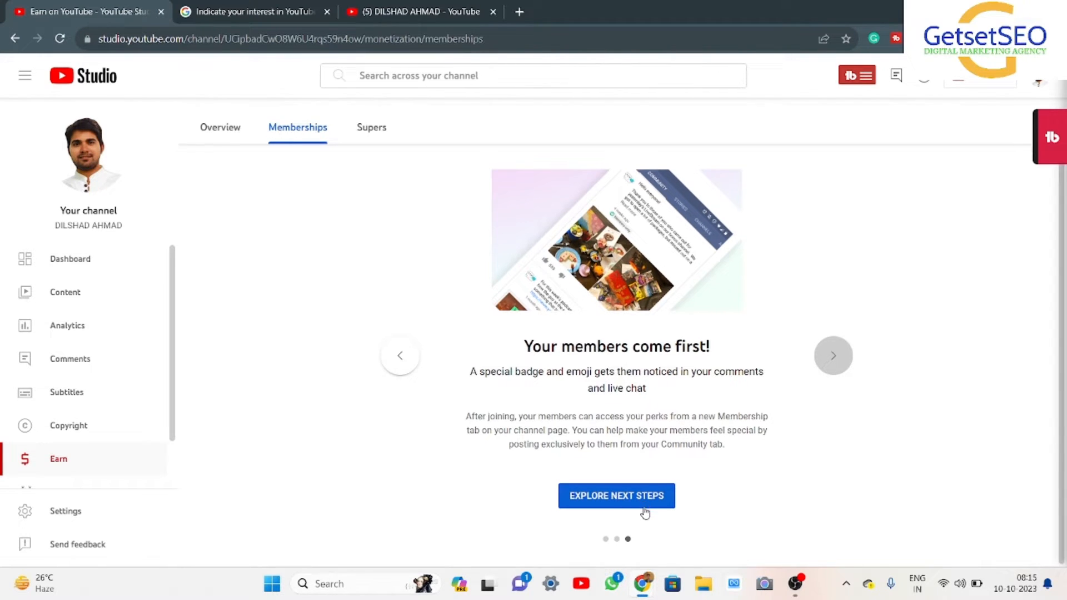
- Continue to the next membership steps, review the setup tasks, and start setting up the memberships offer
left_click(639, 506)
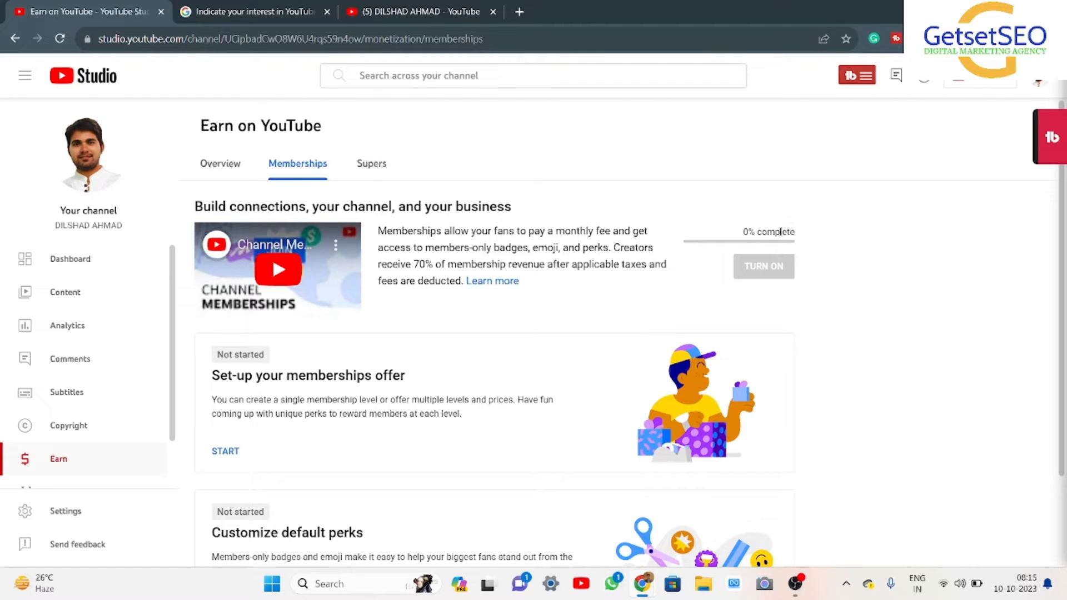
scroll(563, 334, "down", 2)
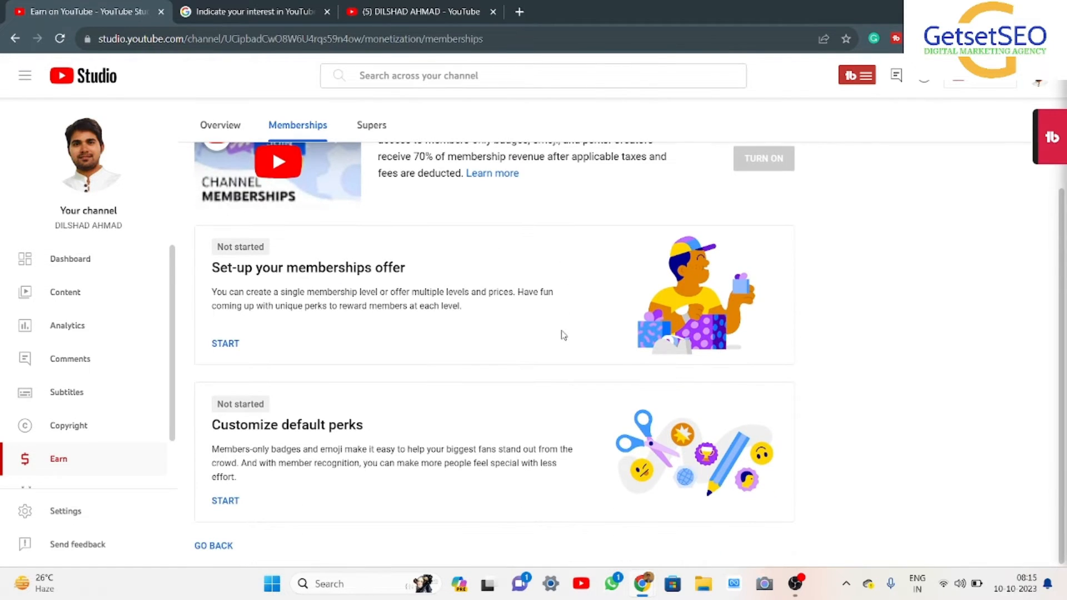
scroll(391, 364, "up", 2)
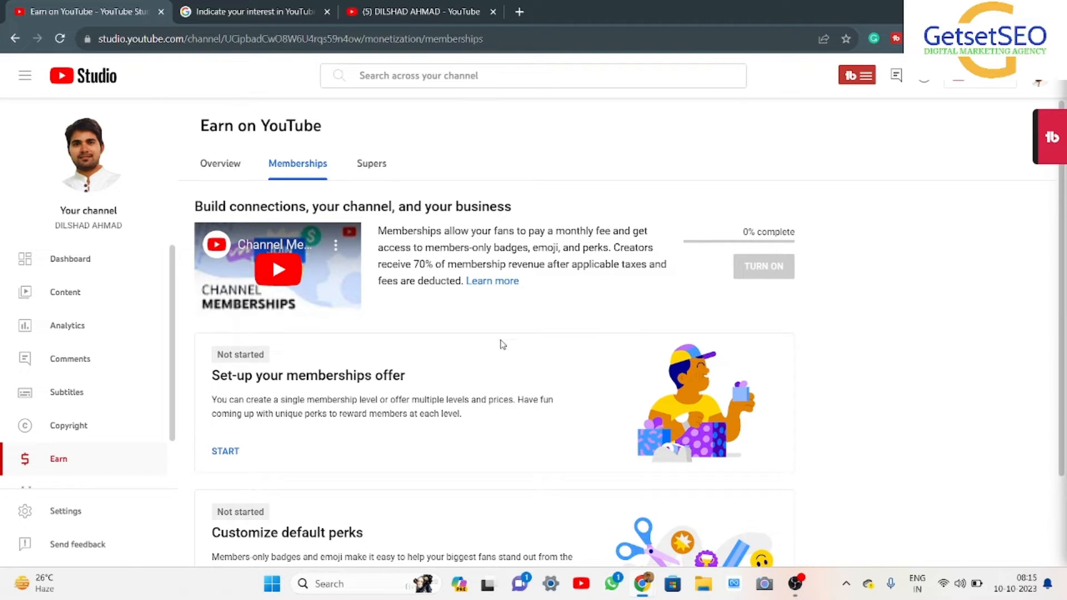
scroll(500, 344, "down", 1)
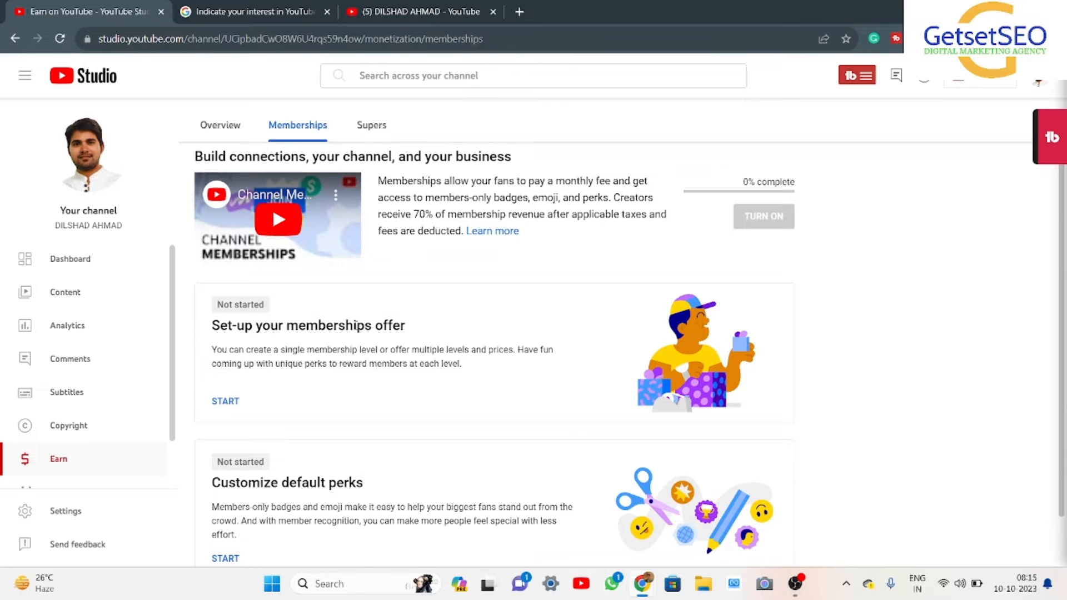
left_click(222, 400)
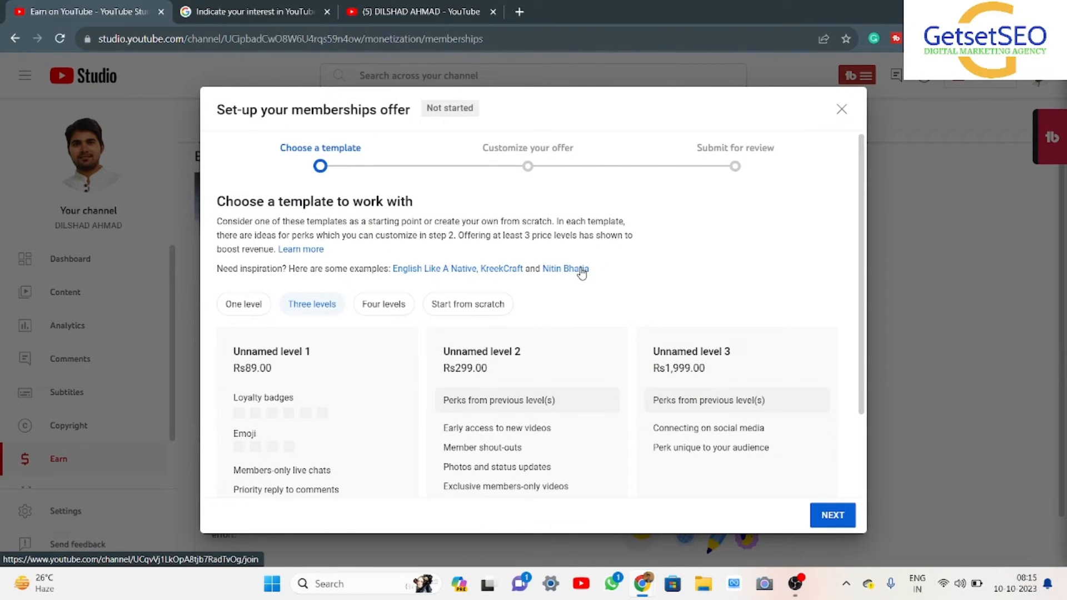
- Preview the One level, Three levels, Four levels and Start from scratch templates for the memberships offer
scroll(582, 272, "down", 1)
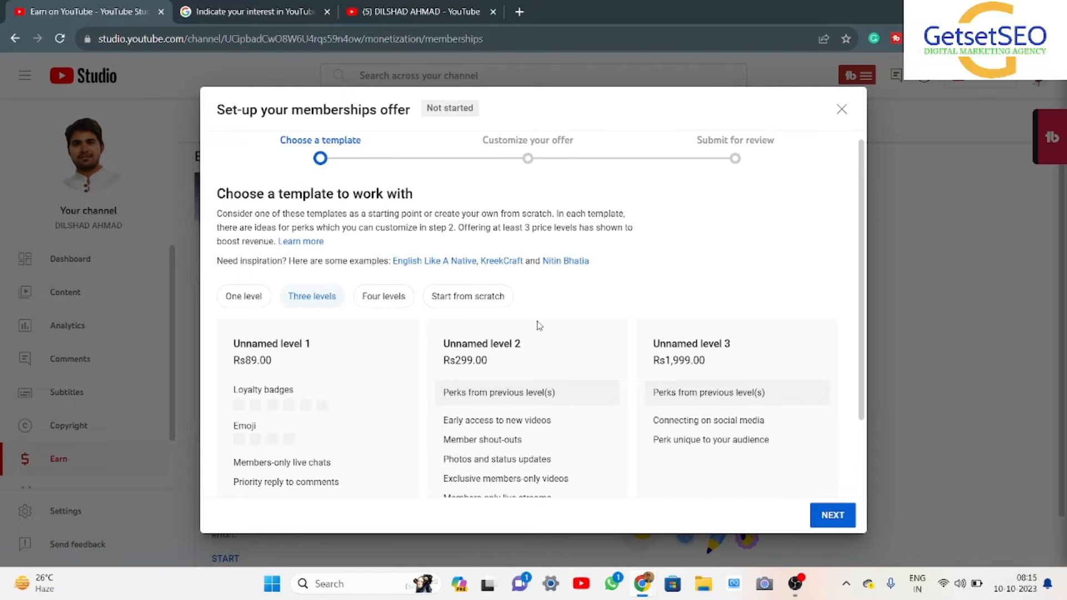
left_click(244, 303)
left_click(329, 304)
left_click(396, 298)
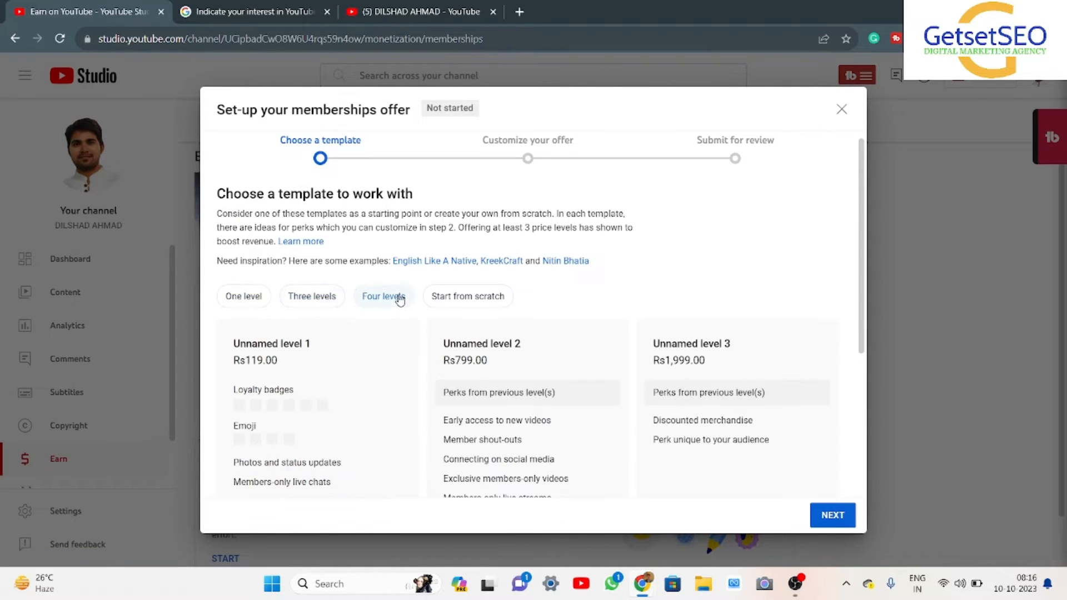
left_click(456, 298)
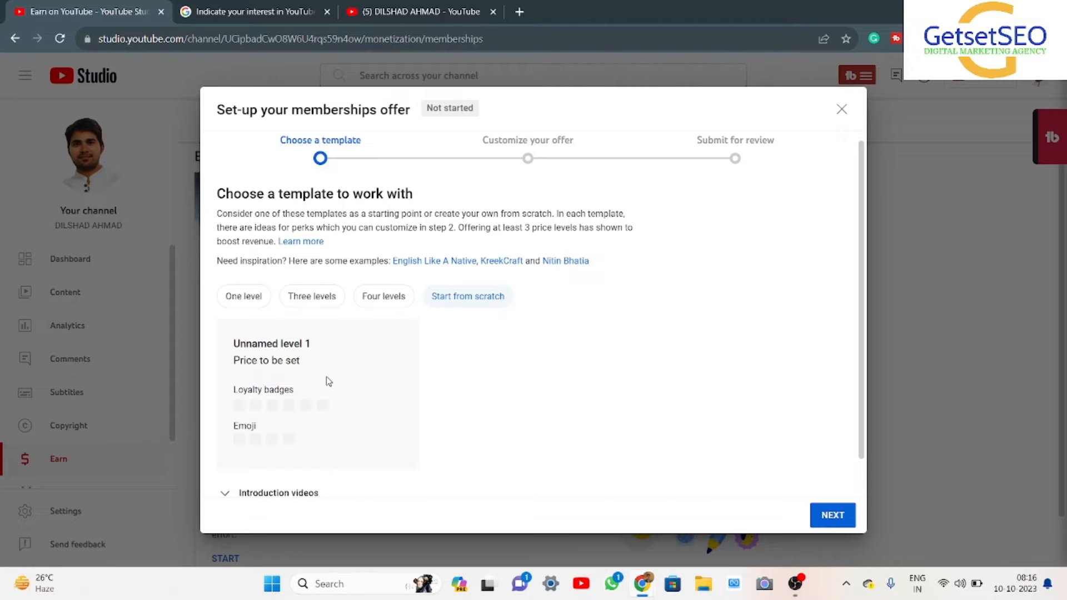
scroll(328, 382, "down", 1)
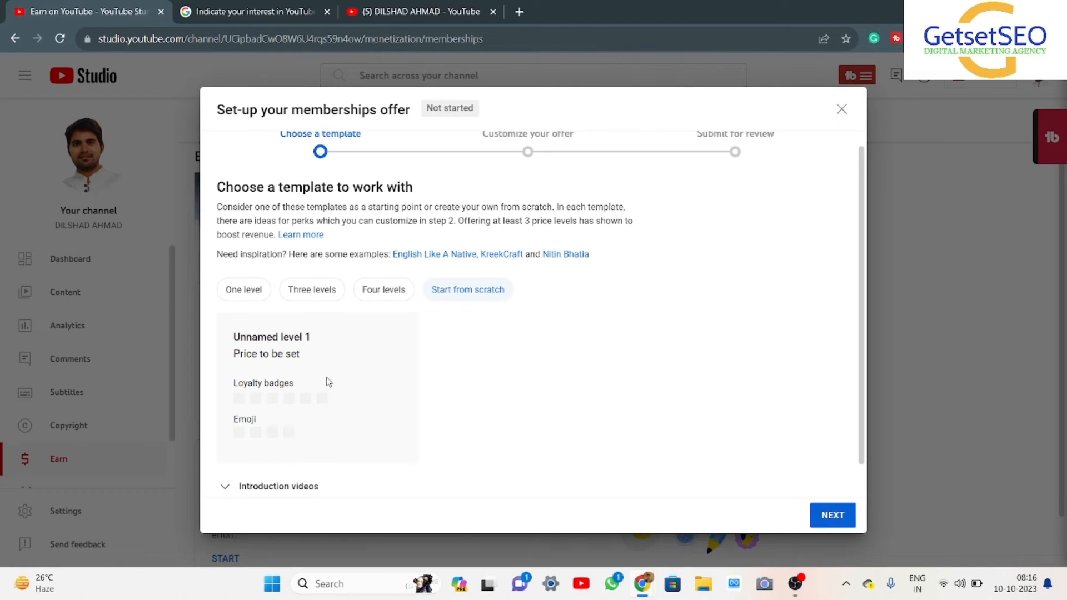
scroll(328, 382, "up", 2)
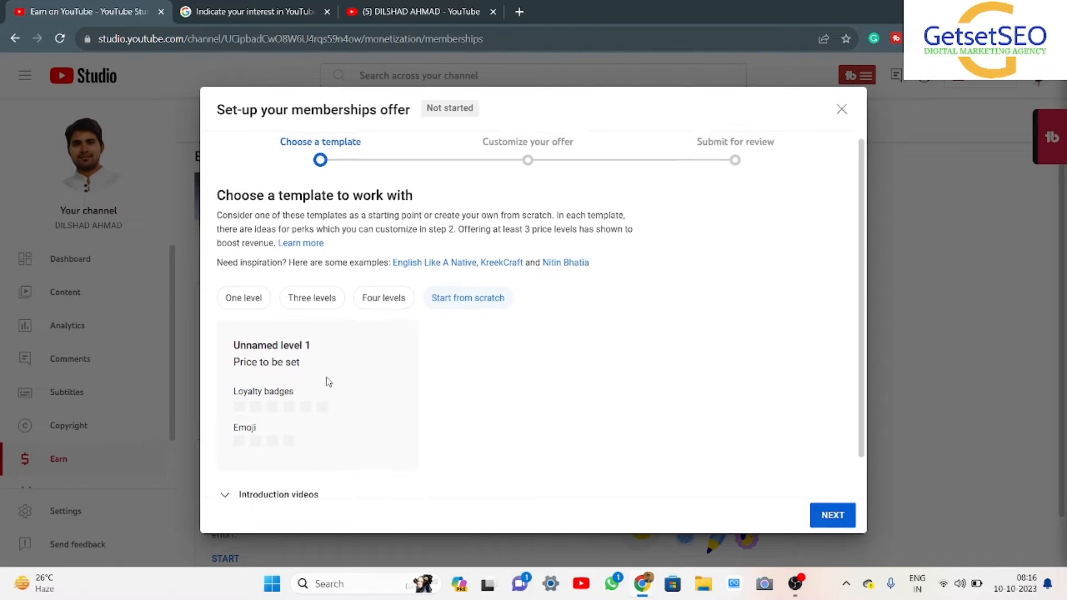
- Choose the One level template and examine its price, perks and introduction videos
left_click(242, 314)
scroll(369, 377, "down", 2)
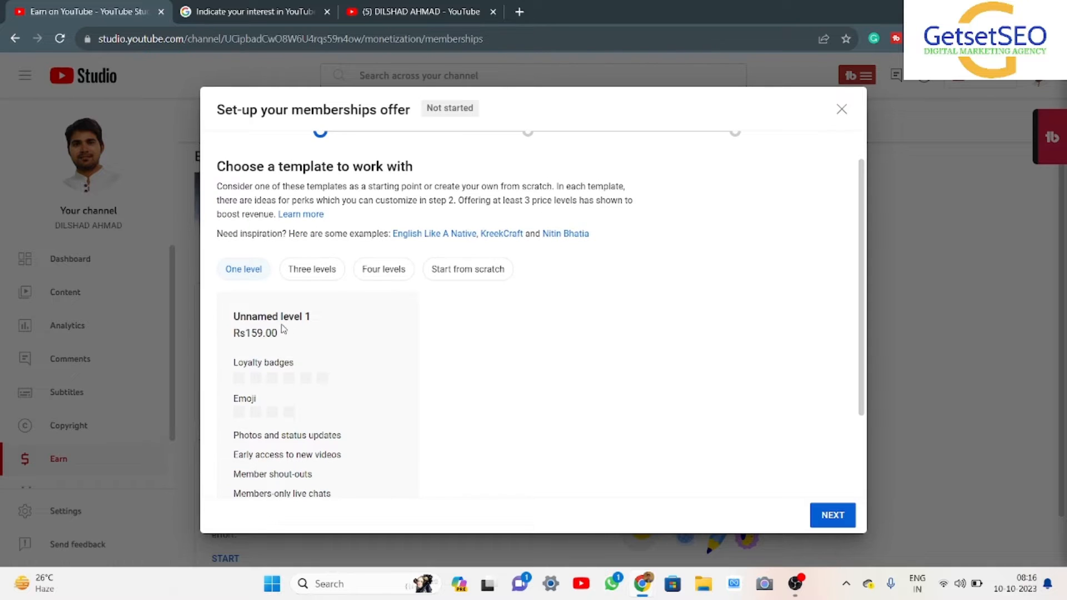
left_click_drag(234, 316, 320, 320)
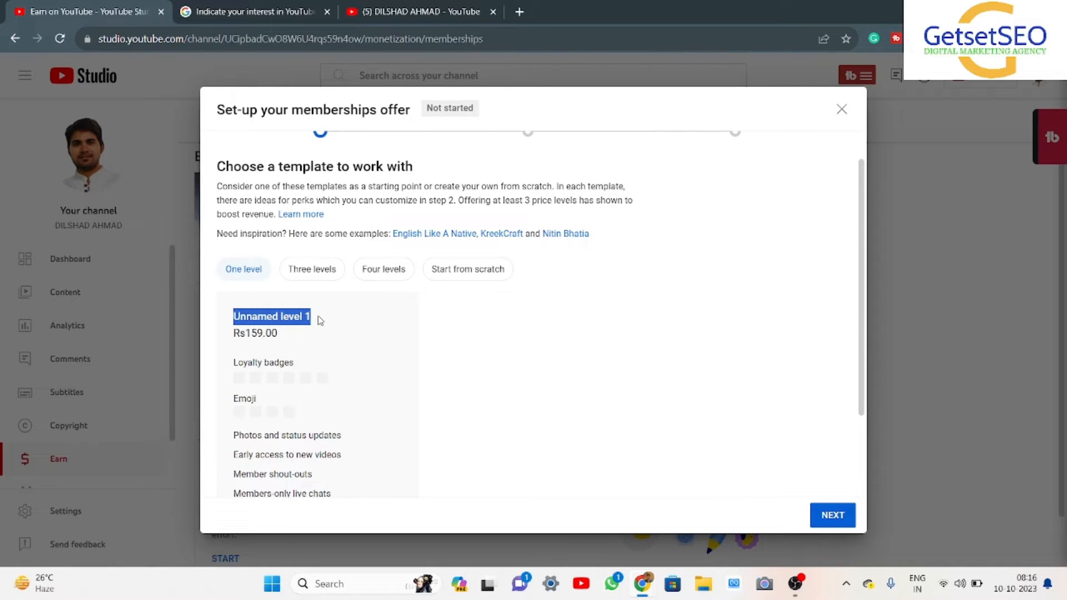
scroll(347, 353, "down", 2)
scroll(336, 303, "down", 2)
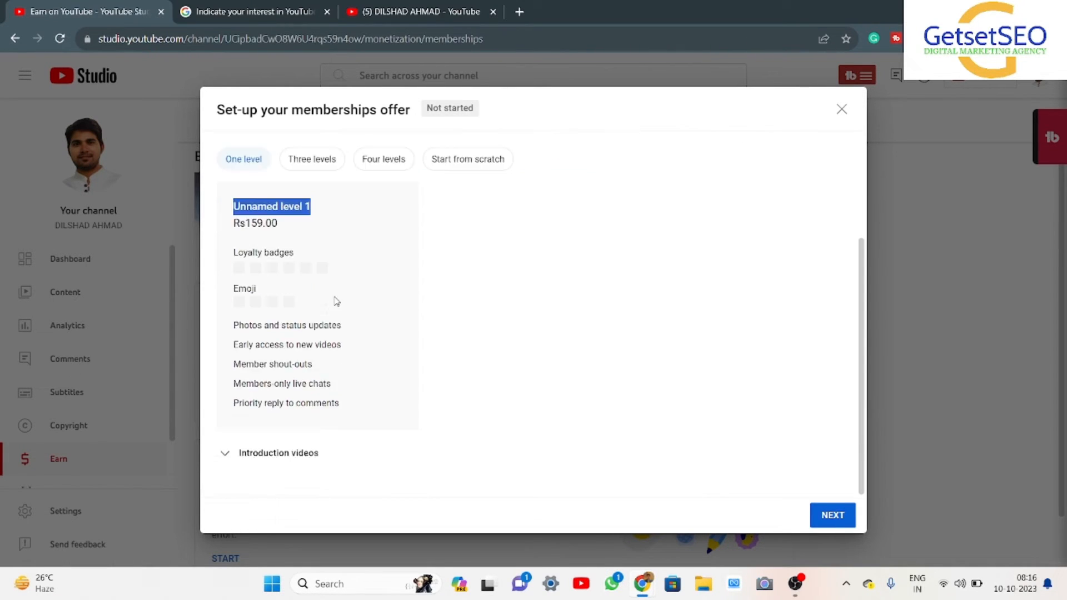
left_click(237, 452)
scroll(310, 433, "down", 3)
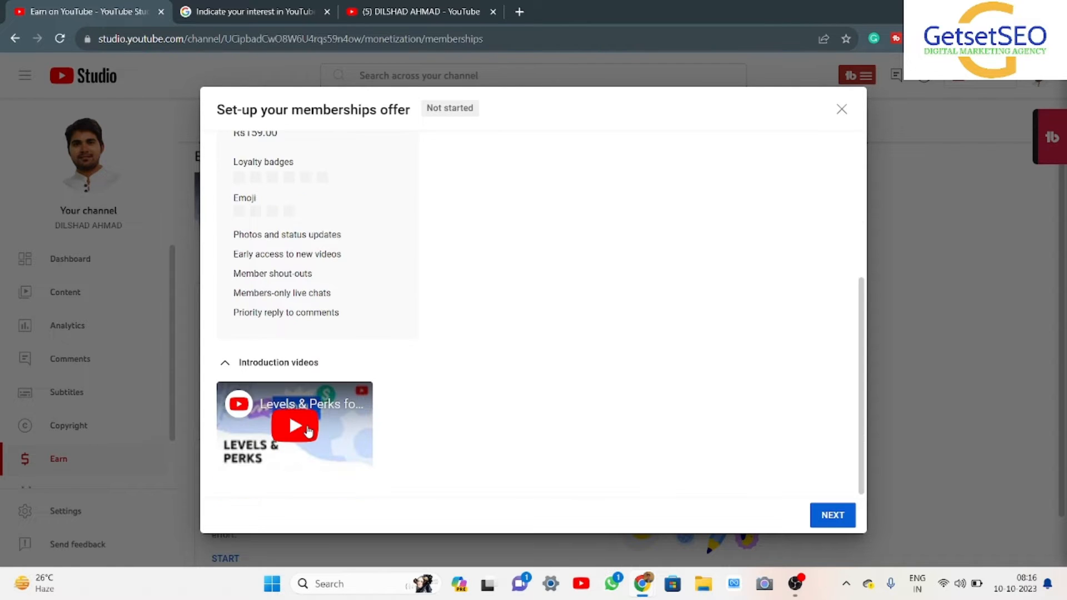
scroll(311, 399, "up", 5)
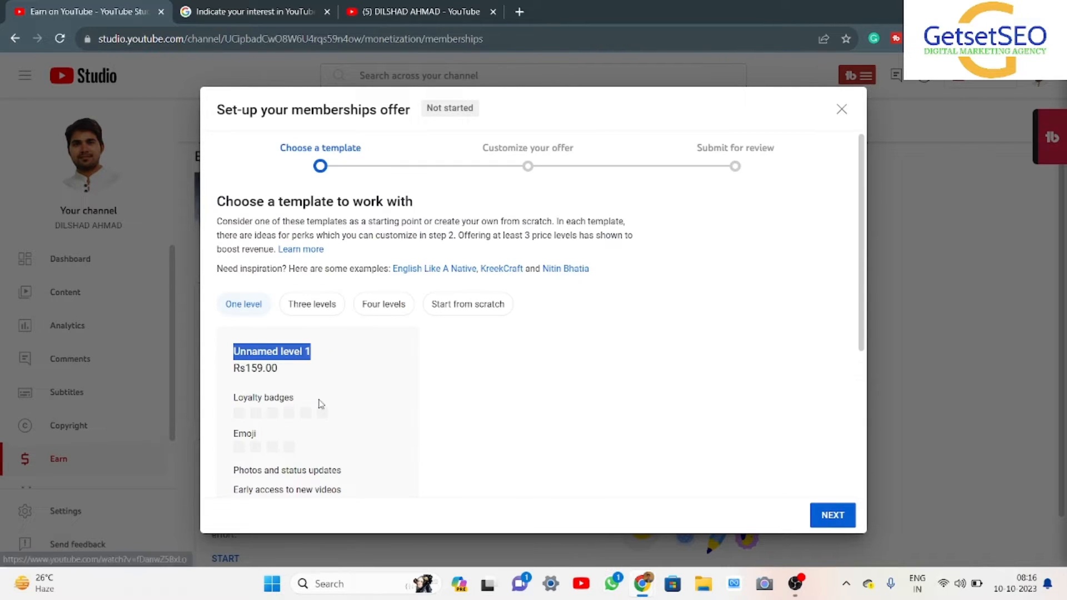
- Switch to the Three levels template and examine the perks offered in levels 2 and 3
left_click(310, 311)
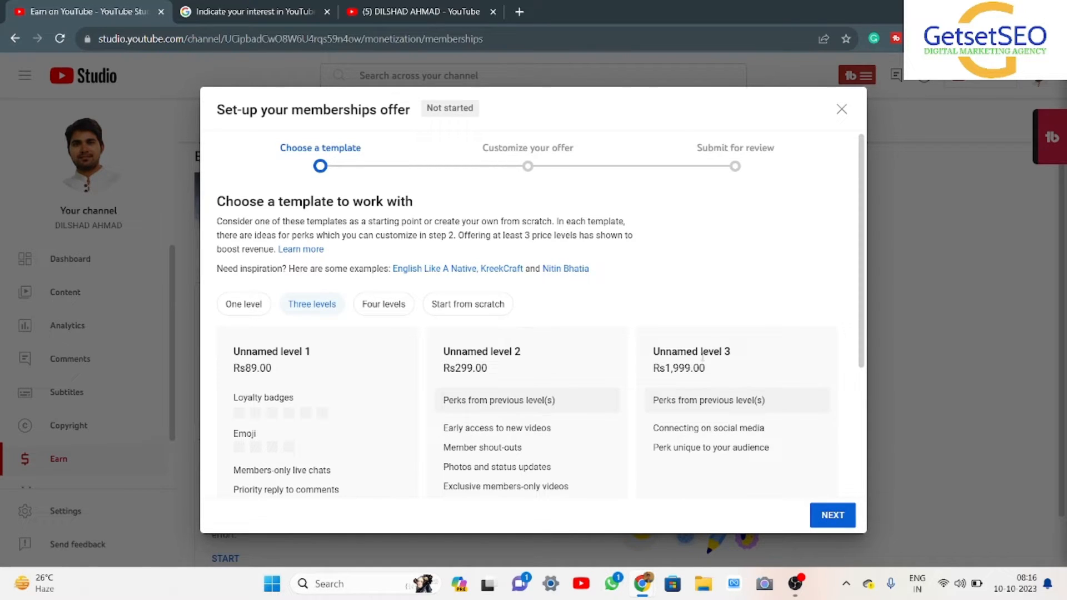
scroll(639, 410, "down", 1)
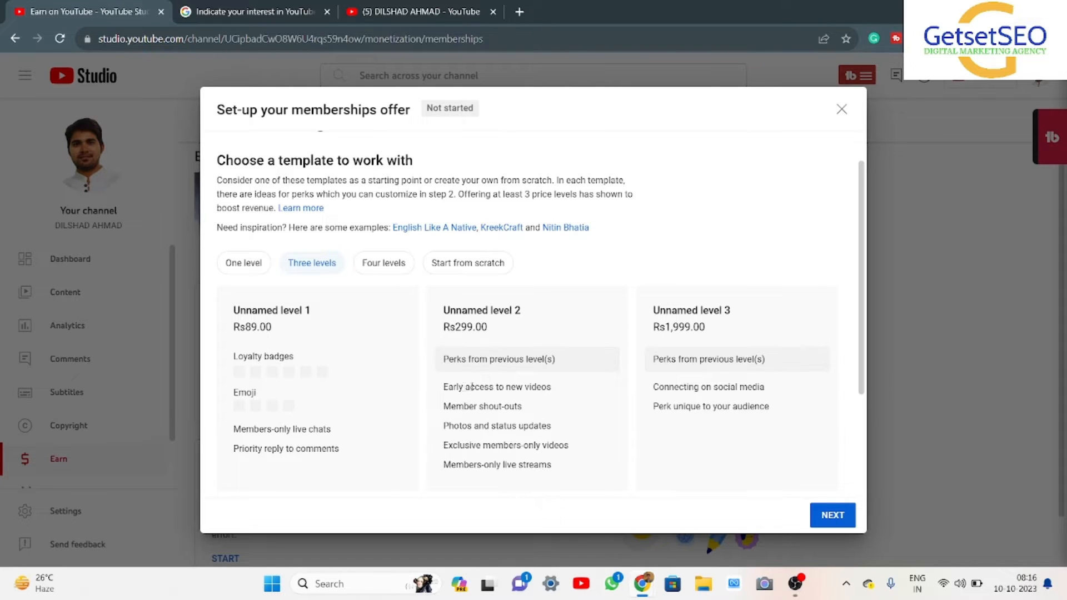
left_click_drag(472, 387, 547, 385)
left_click_drag(455, 406, 524, 408)
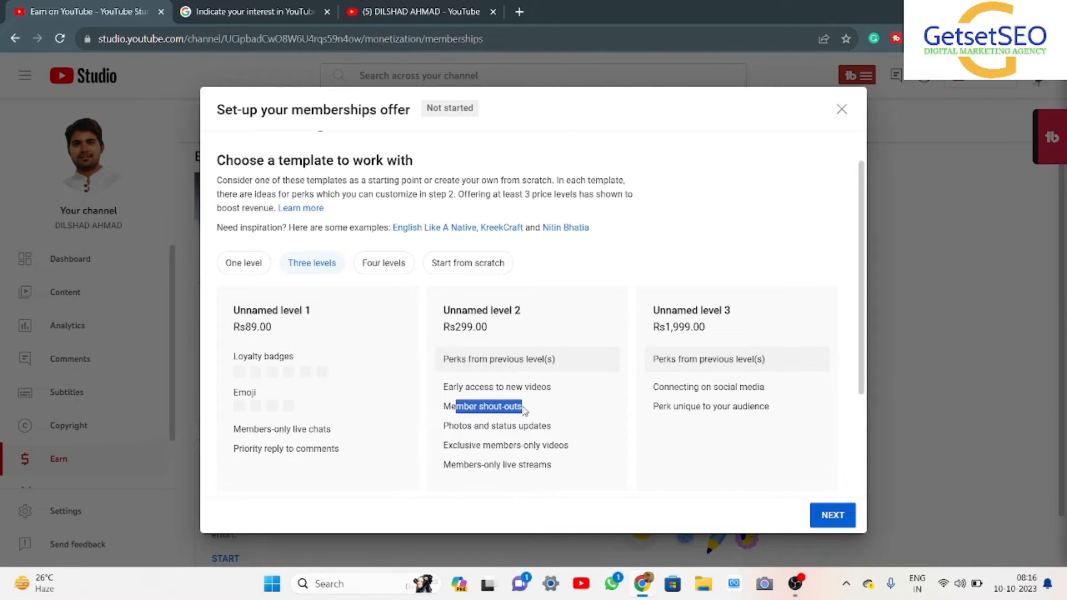
left_click_drag(455, 426, 568, 429)
left_click_drag(447, 445, 550, 445)
left_click_drag(464, 464, 540, 464)
left_click_drag(684, 387, 772, 387)
left_click_drag(668, 406, 770, 406)
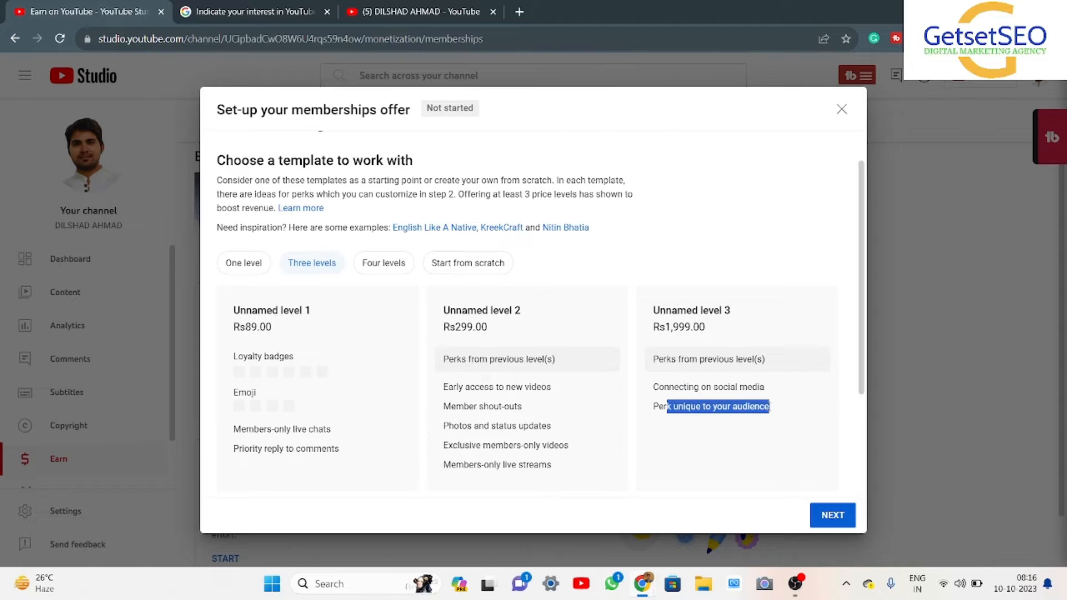
- Switch to the Four levels template and examine the prices and perks of its four levels
left_click(380, 269)
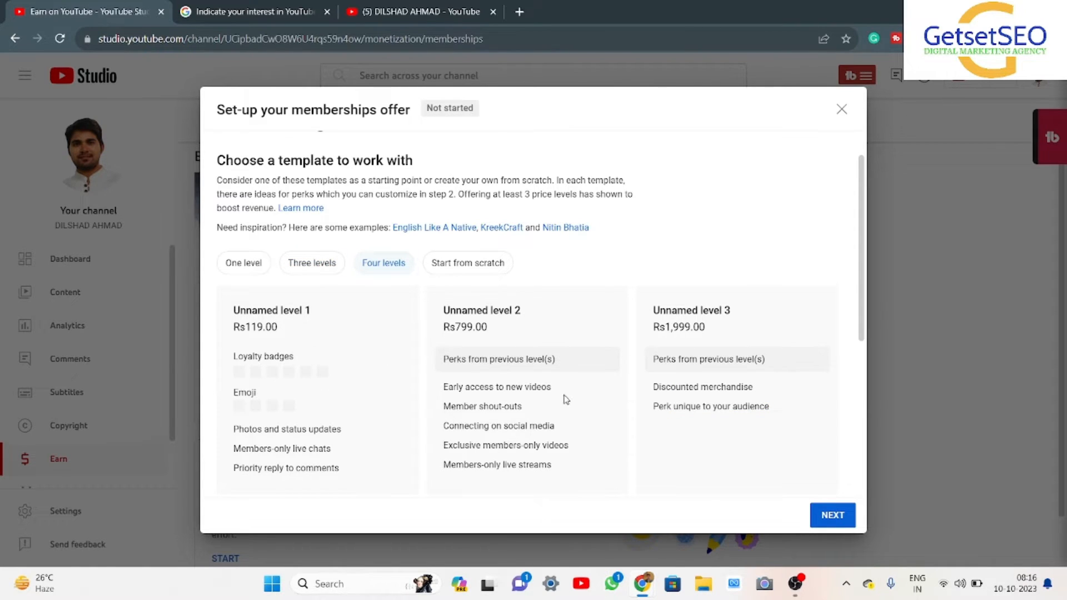
scroll(577, 400, "down", 4)
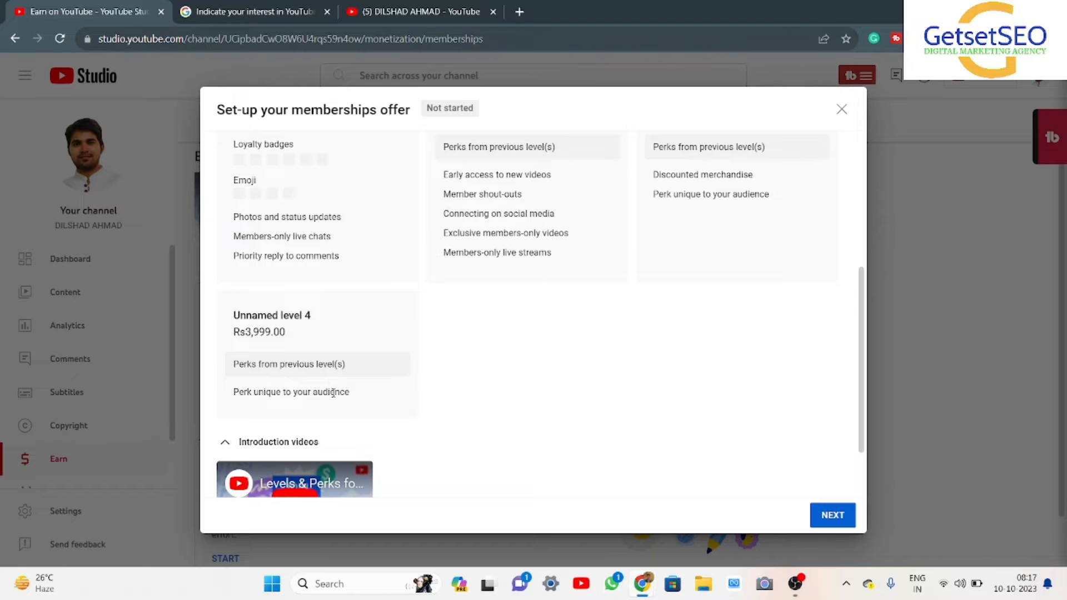
scroll(443, 428, "down", 2)
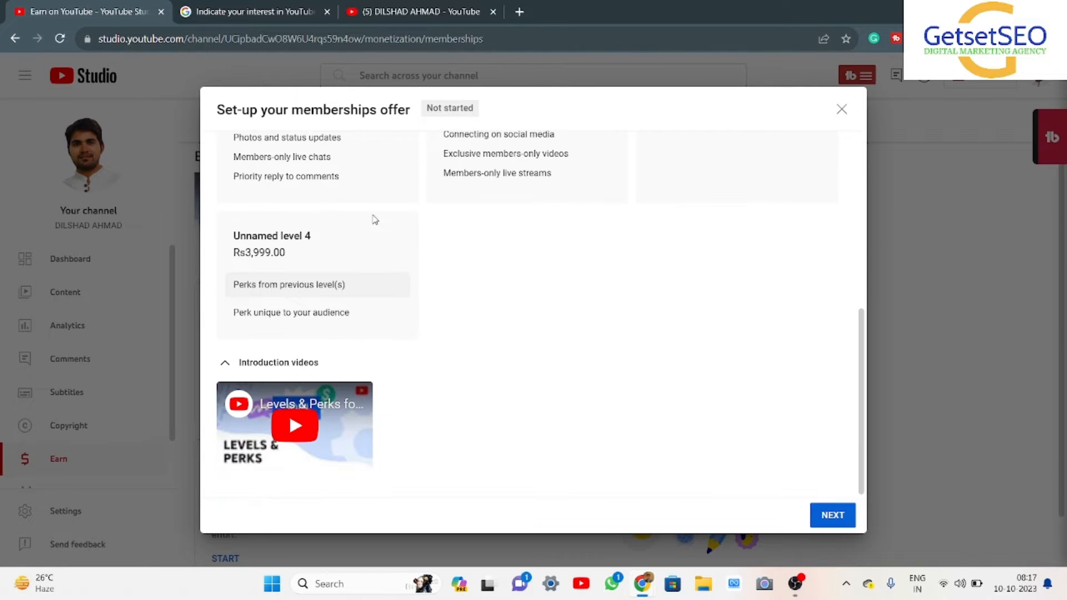
scroll(374, 219, "up", 8)
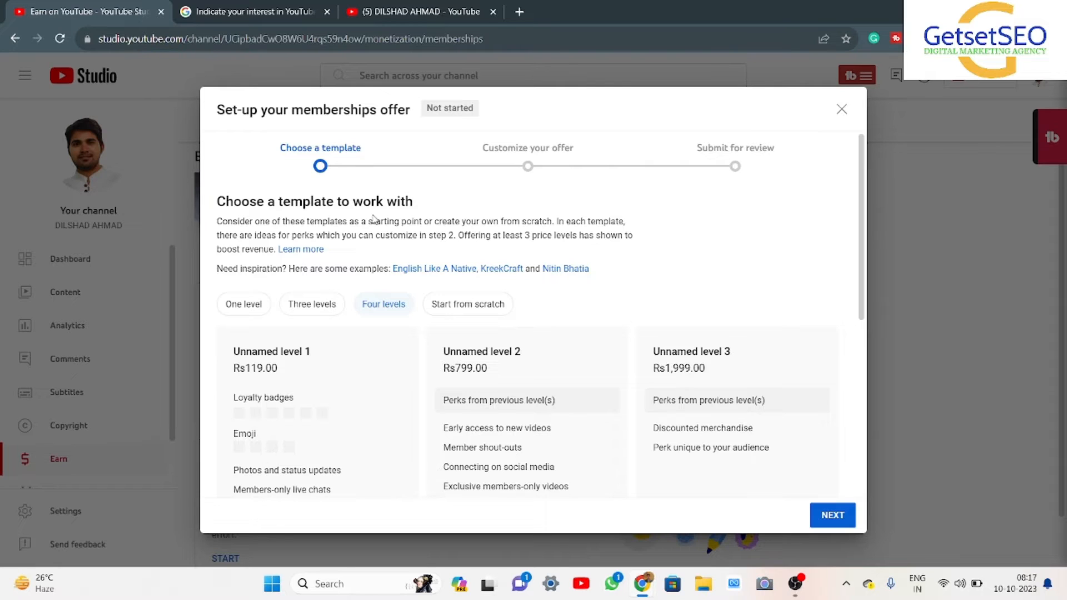
- Choose the Start from scratch template for the memberships offer and continue to customizing the offer
left_click(248, 306)
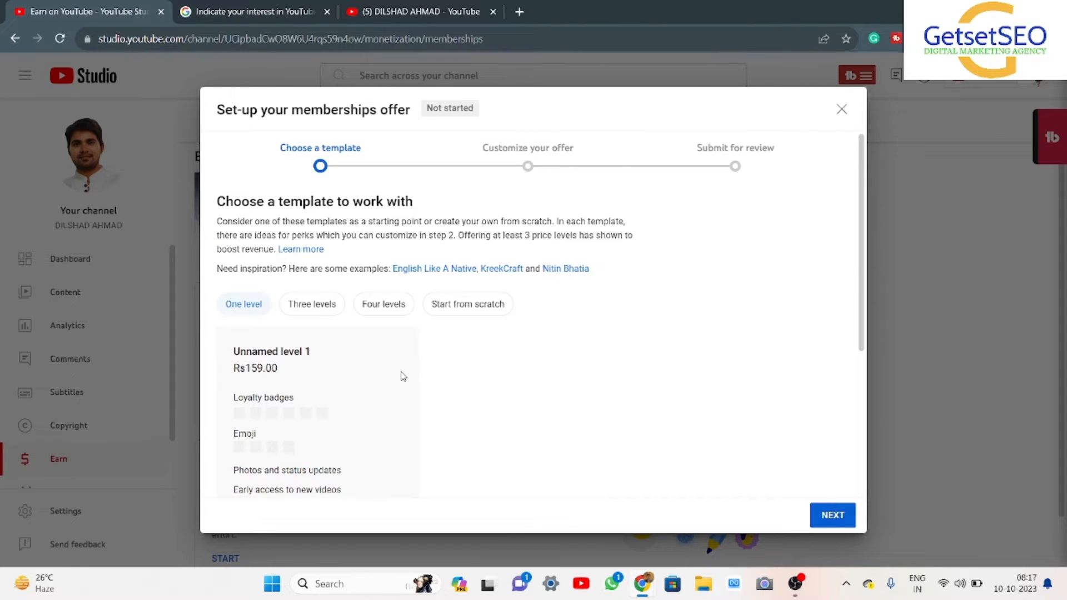
left_click(457, 305)
scroll(291, 412, "down", 2)
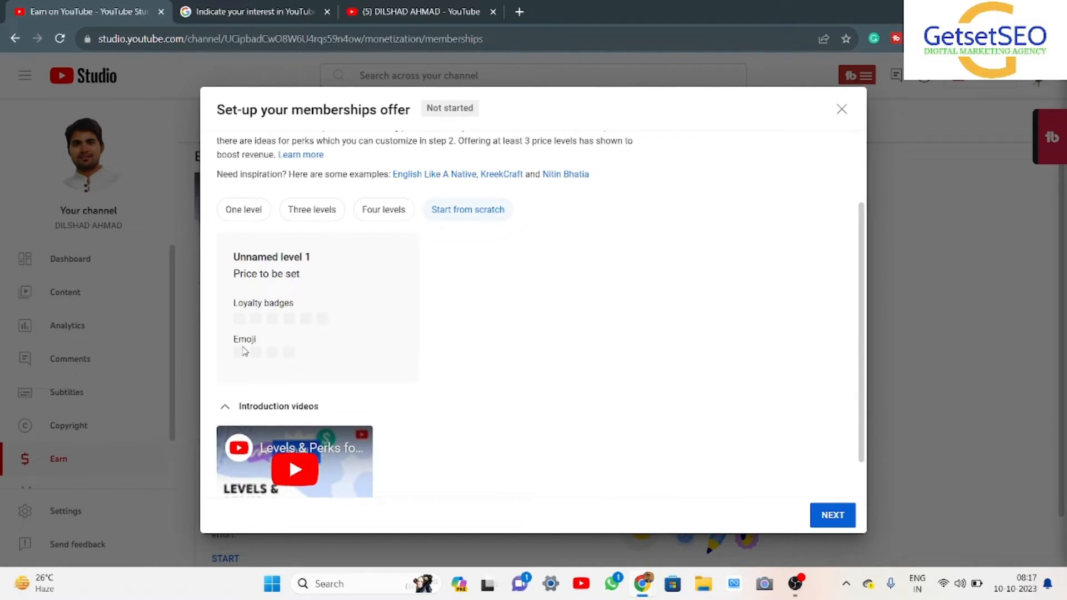
scroll(340, 350, "down", 1)
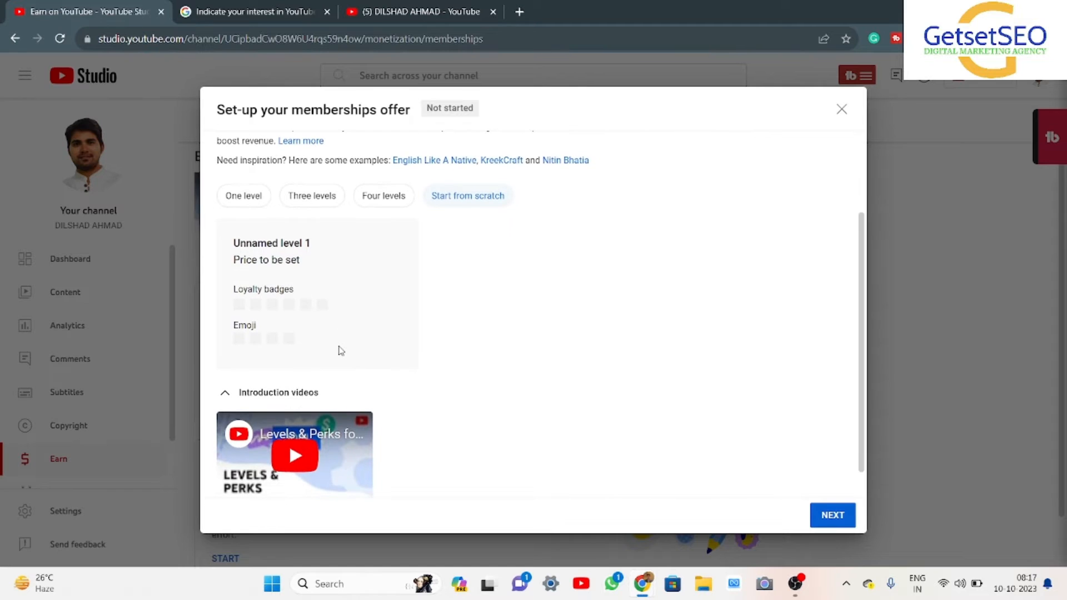
scroll(340, 350, "up", 1)
scroll(341, 350, "up", 2)
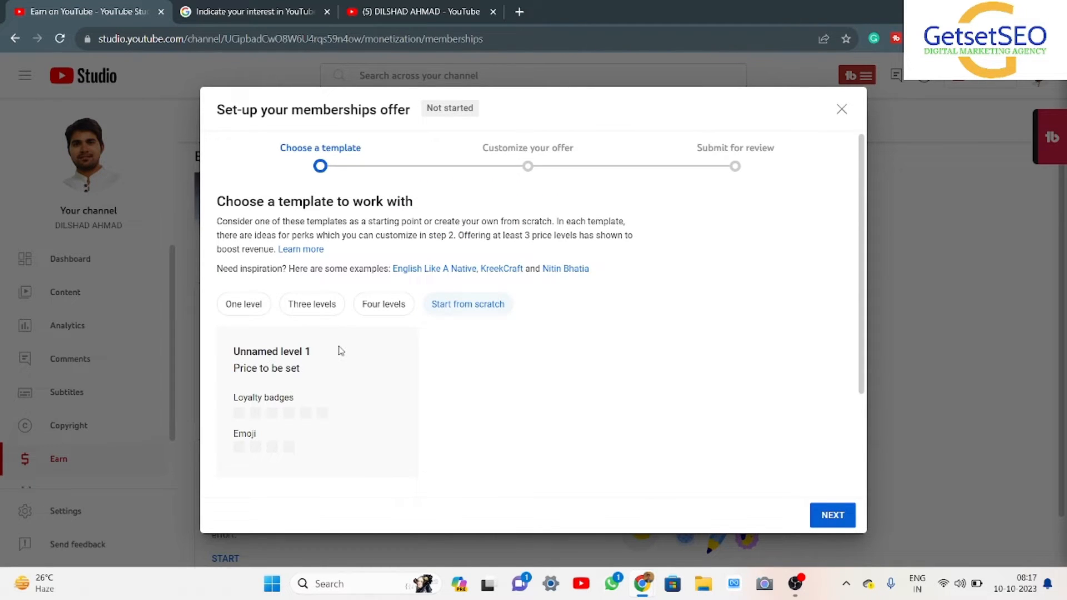
scroll(341, 350, "down", 1)
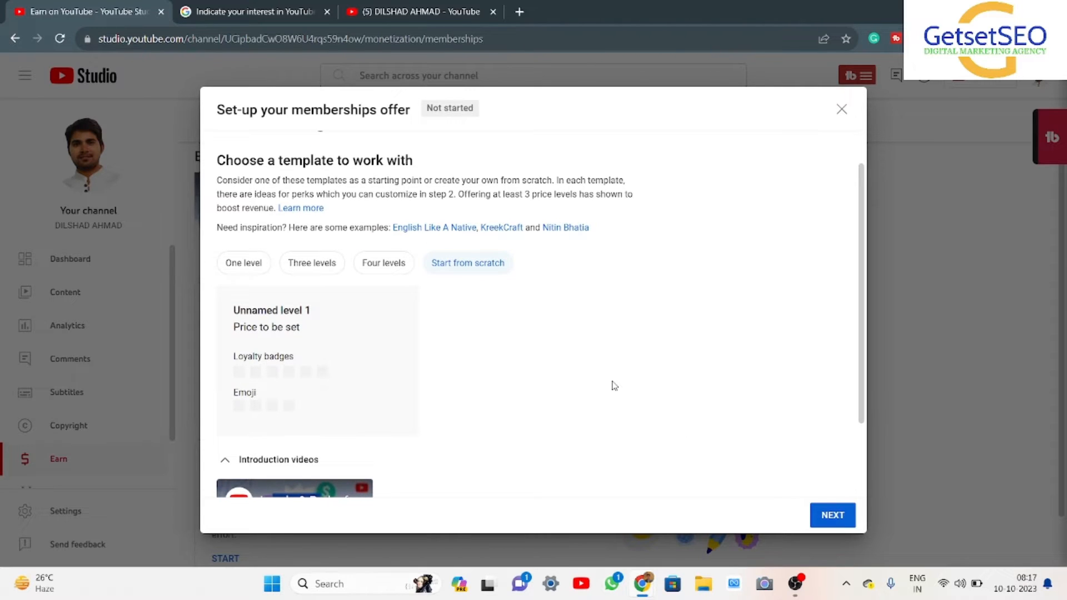
scroll(614, 385, "down", 2)
left_click(836, 515)
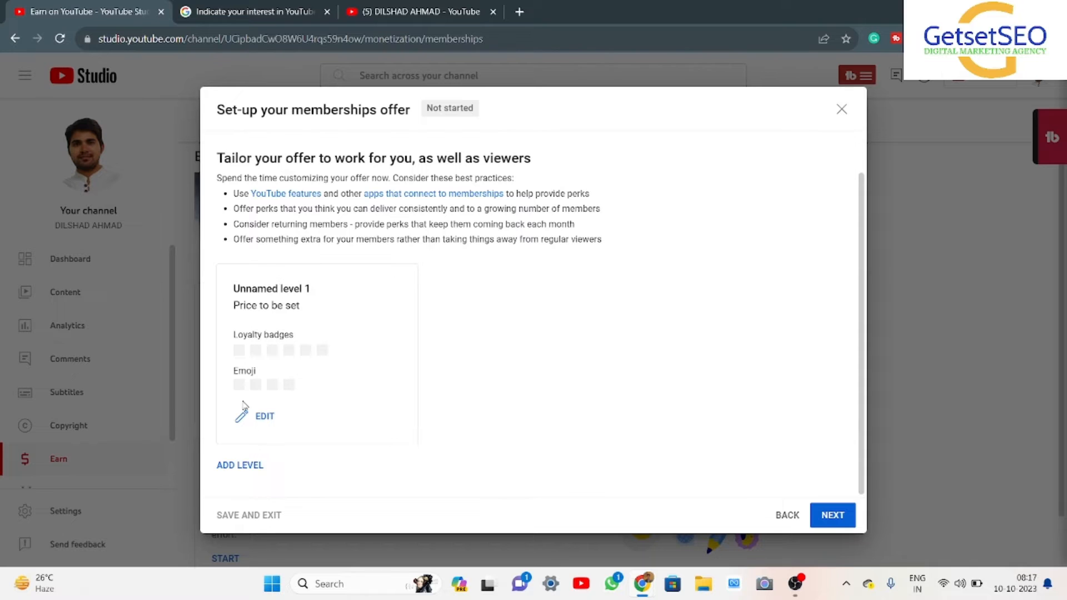
- Open the unnamed level 1 for editing and name it with the channel owner's full name followed by "SEO"
left_click(253, 417)
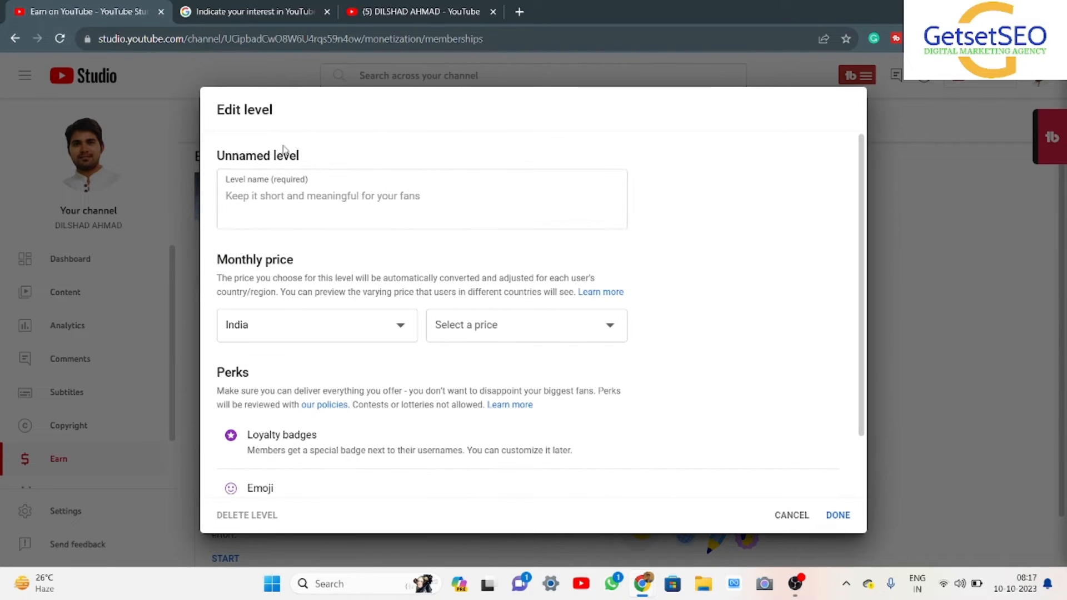
left_click(253, 217)
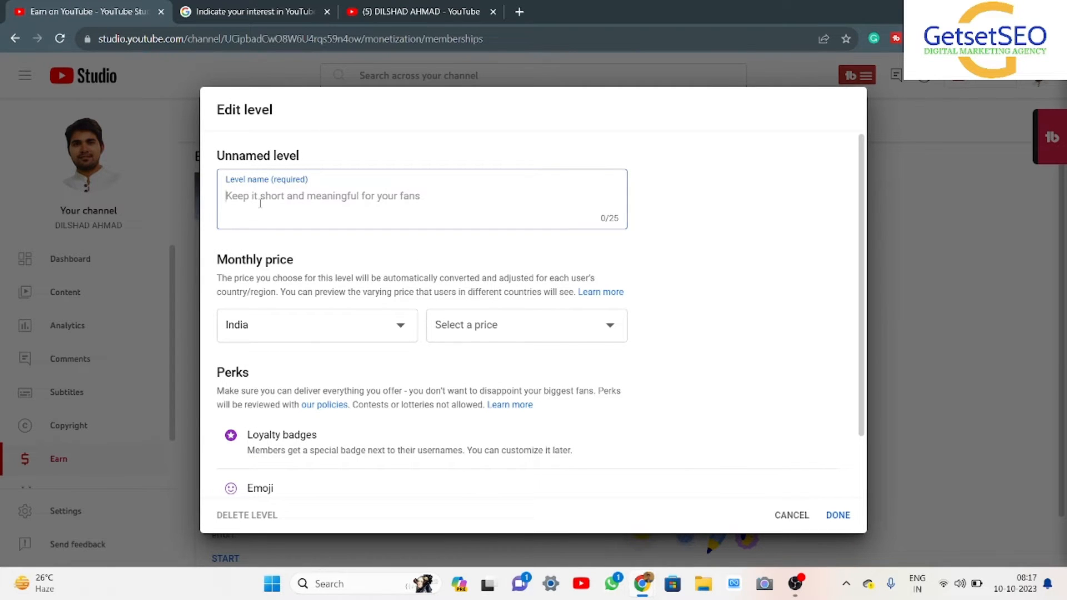
type("Dilshad Ahmad")
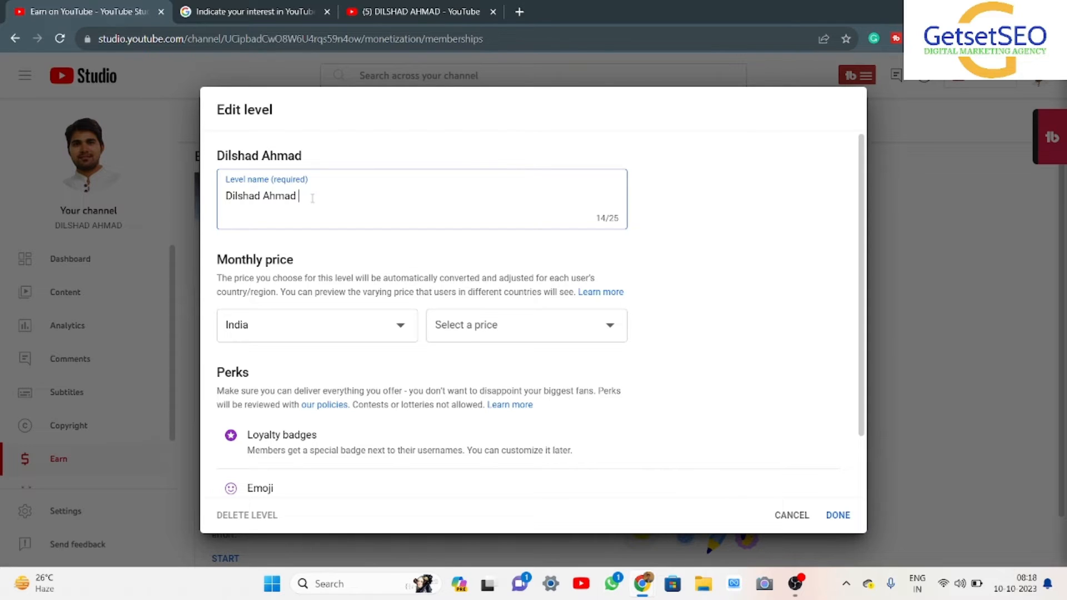
type("SEO")
- Look through the low, medium, high and super fan prices and set the level's monthly price to Rs59.00
left_click(543, 326)
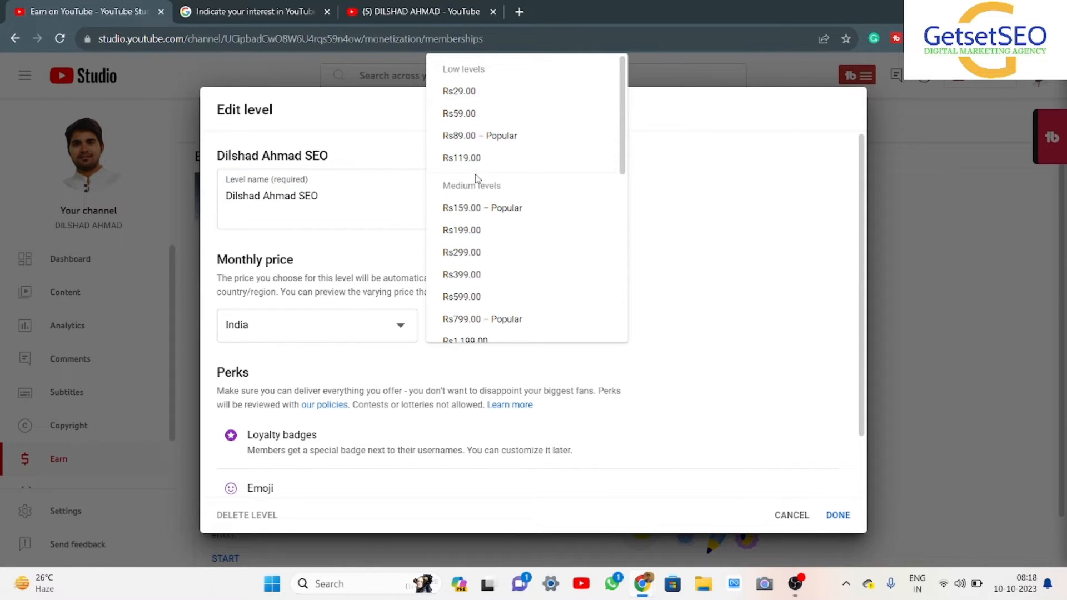
scroll(490, 225, "down", 8)
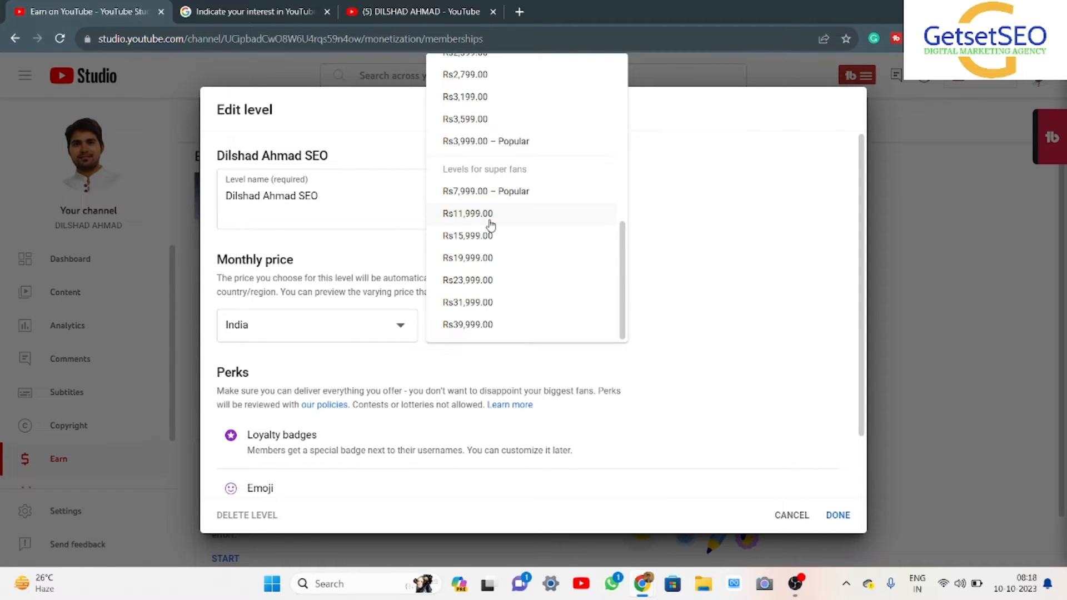
scroll(490, 224, "up", 8)
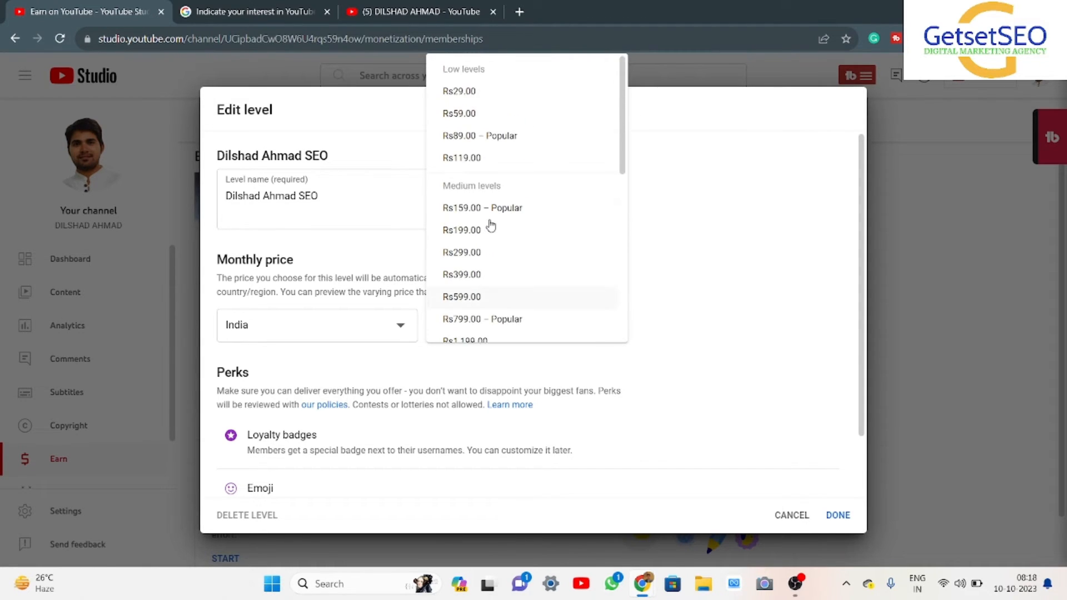
scroll(507, 129, "down", 8)
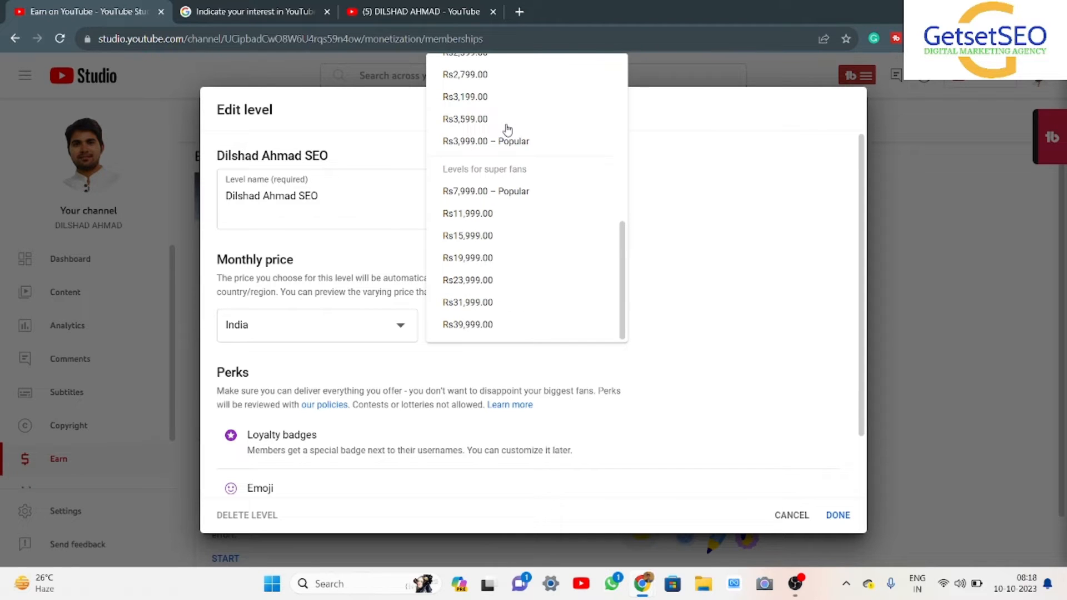
scroll(508, 128, "up", 8)
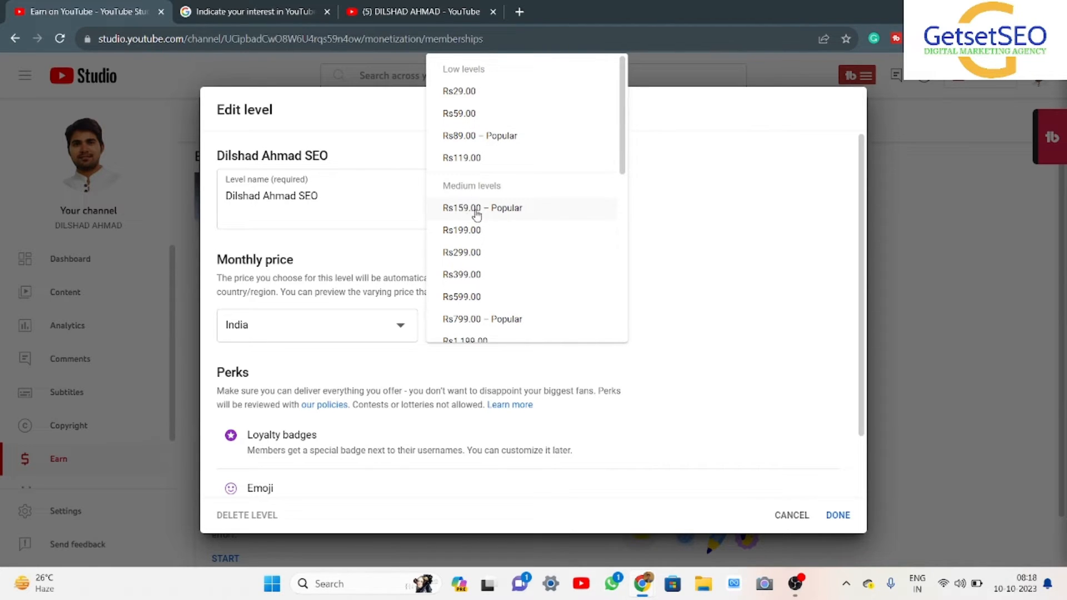
scroll(508, 260, "down", 2)
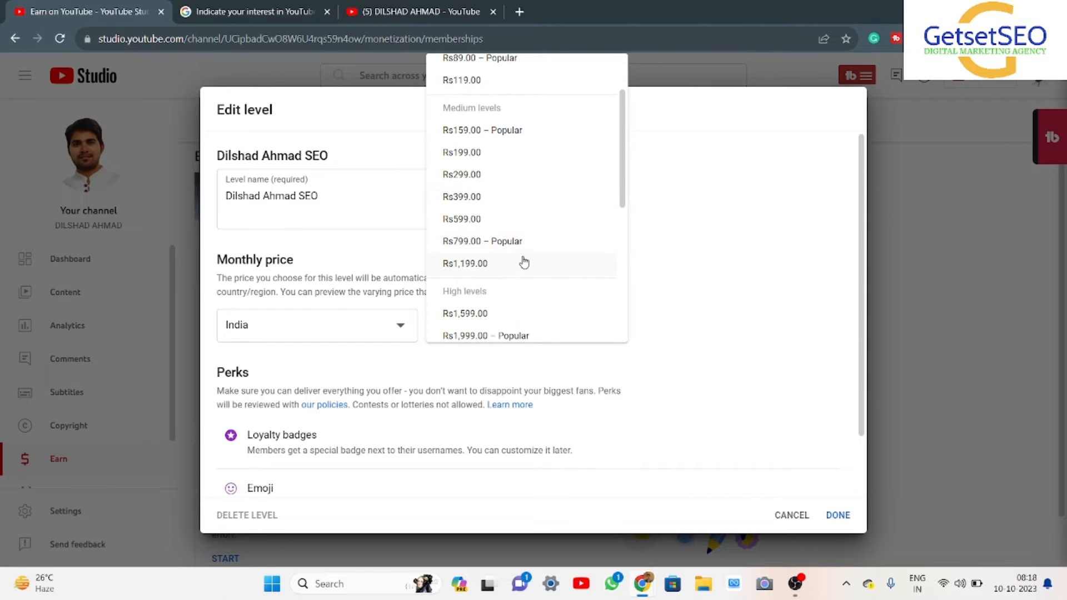
scroll(532, 311, "down", 3)
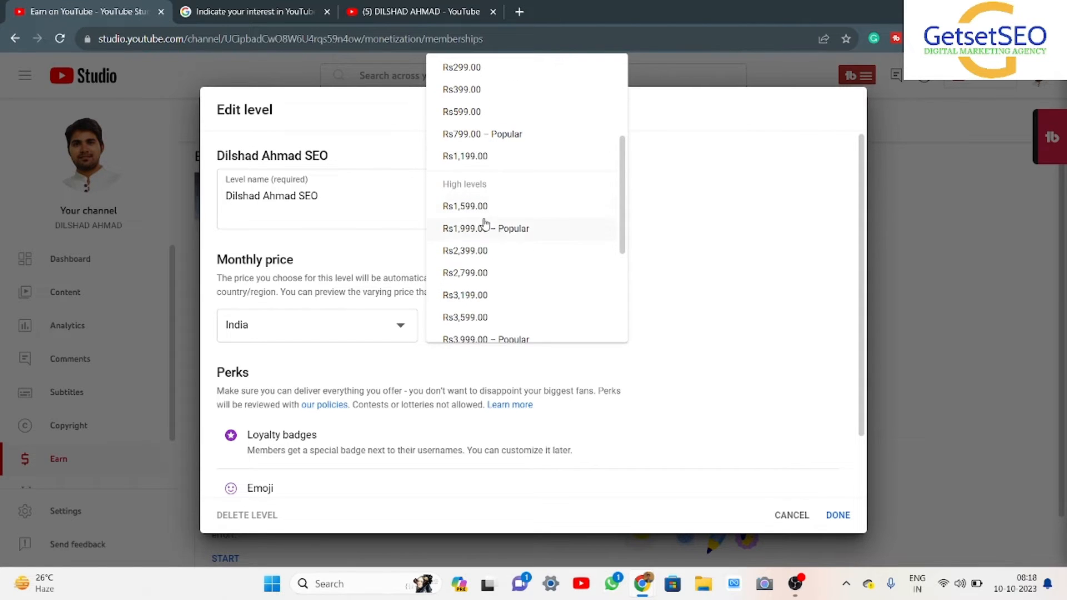
scroll(567, 249, "down", 2)
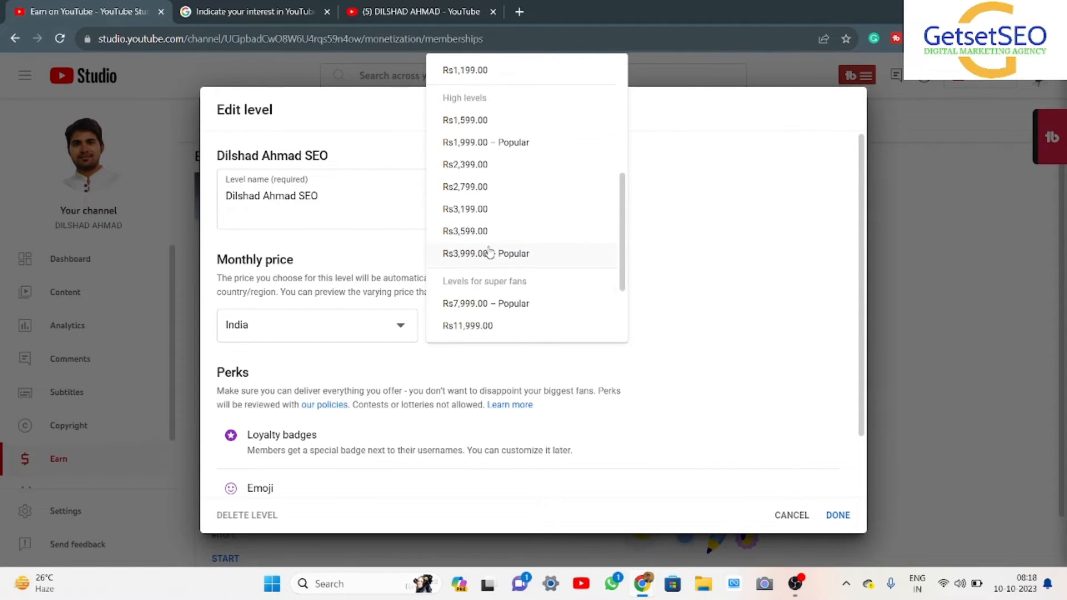
scroll(495, 271, "down", 3)
scroll(496, 272, "up", 10)
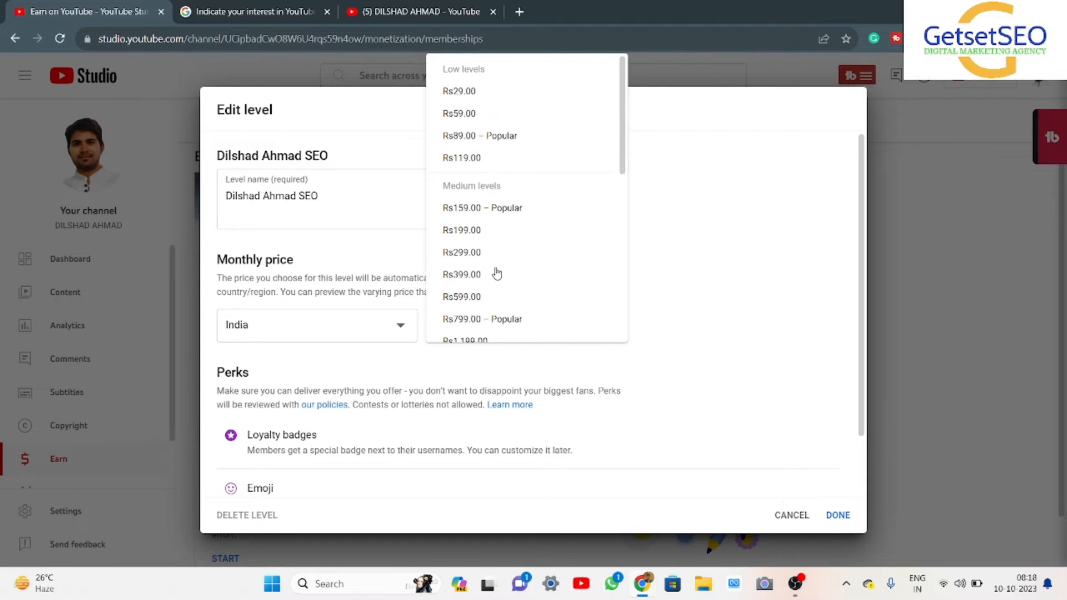
left_click(474, 114)
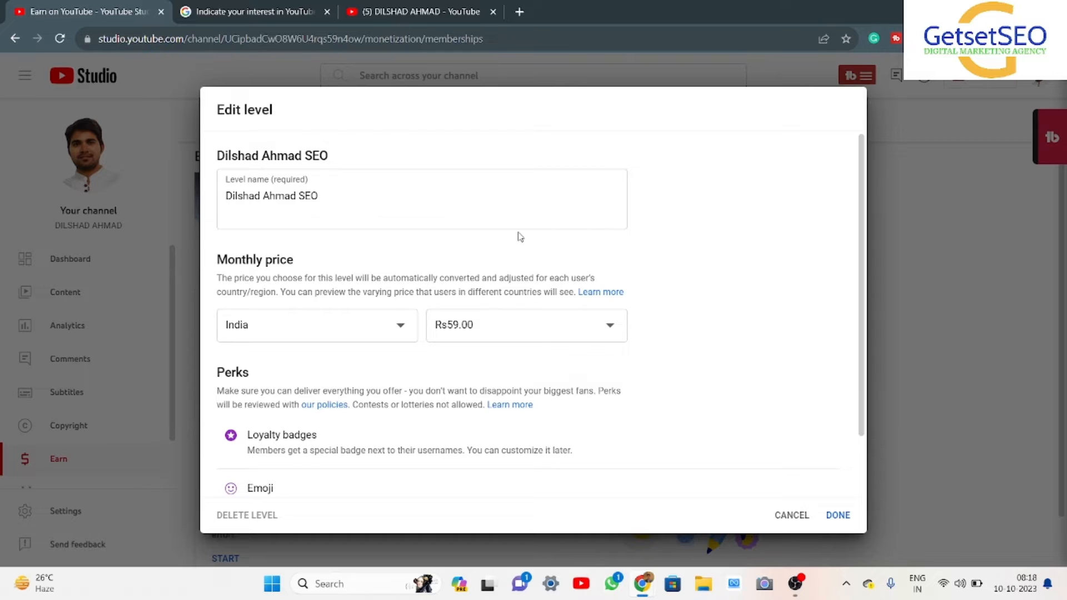
- Add a perk of type Exclusive GIFs to the level, keeping the suggested perk title, and review its detail fields
scroll(520, 237, "down", 2)
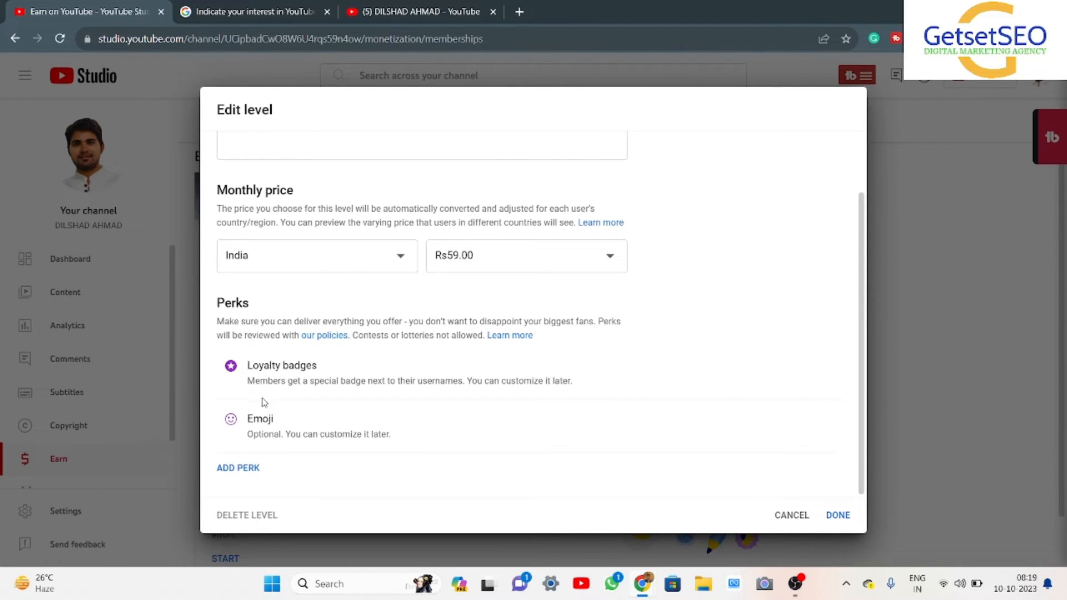
left_click(240, 468)
scroll(380, 282, "down", 2)
scroll(379, 282, "down", 1)
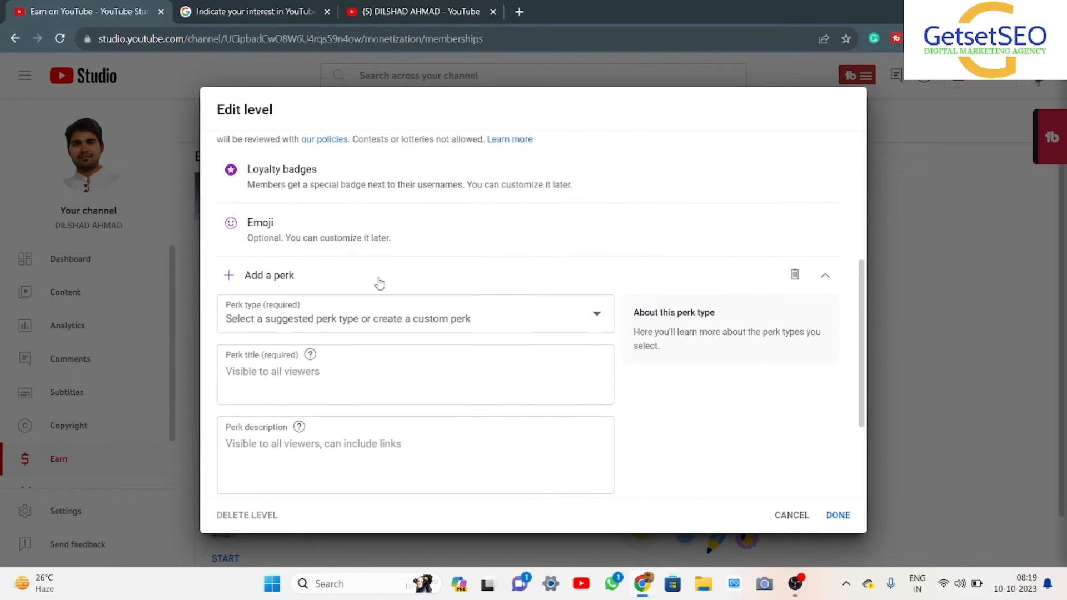
left_click(594, 312)
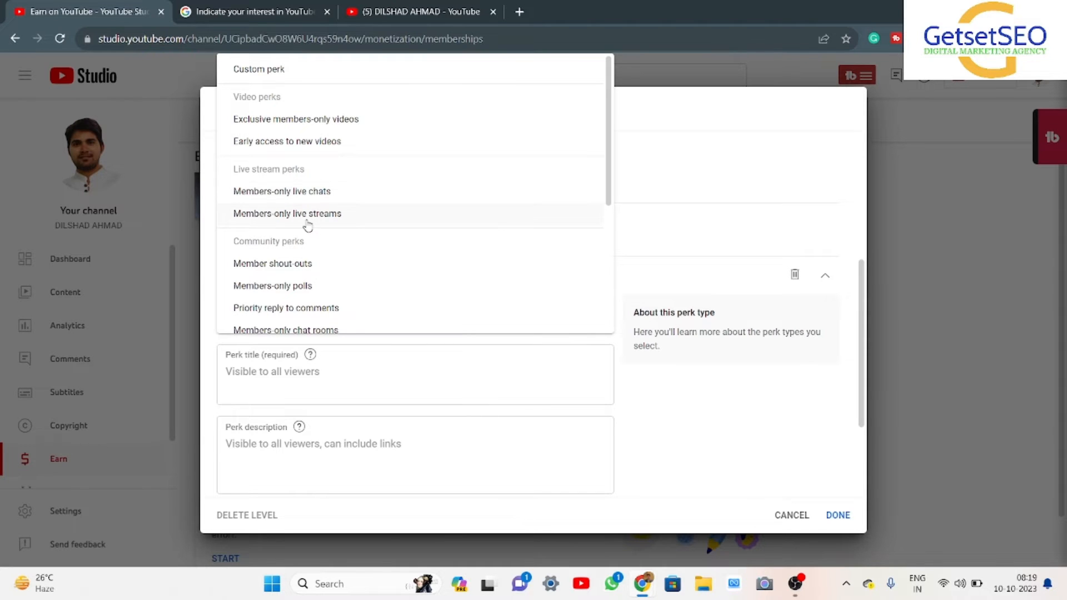
scroll(282, 275, "down", 2)
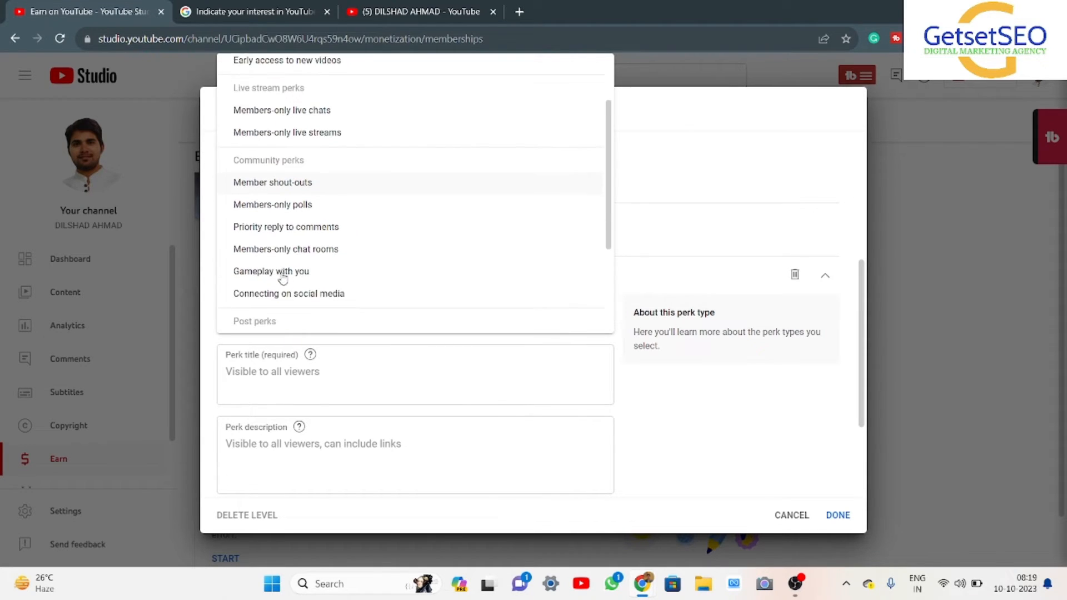
scroll(282, 277, "down", 2)
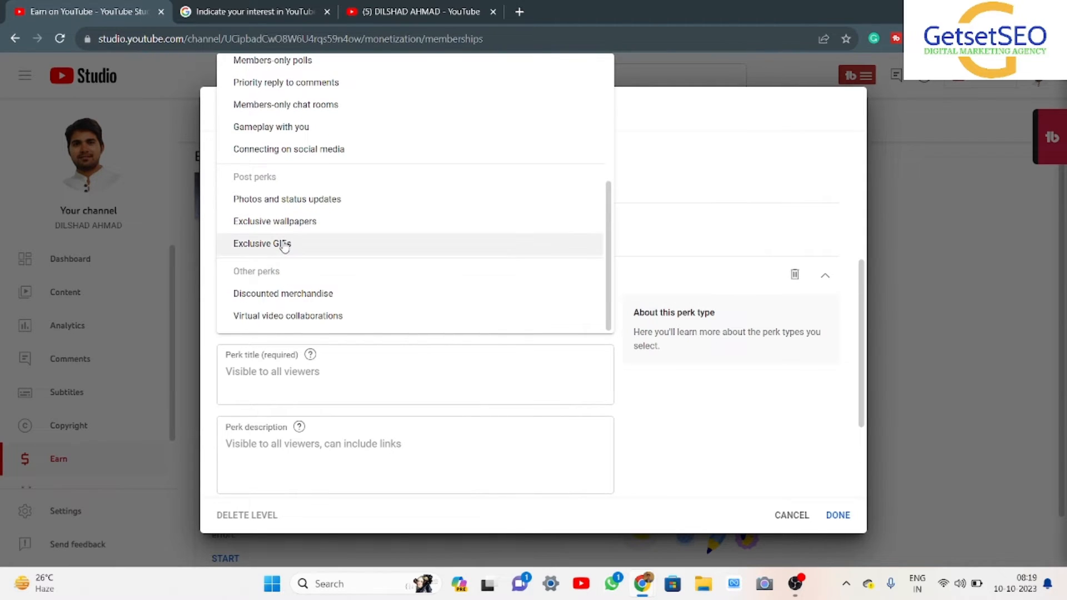
left_click(283, 245)
scroll(493, 318, "down", 2)
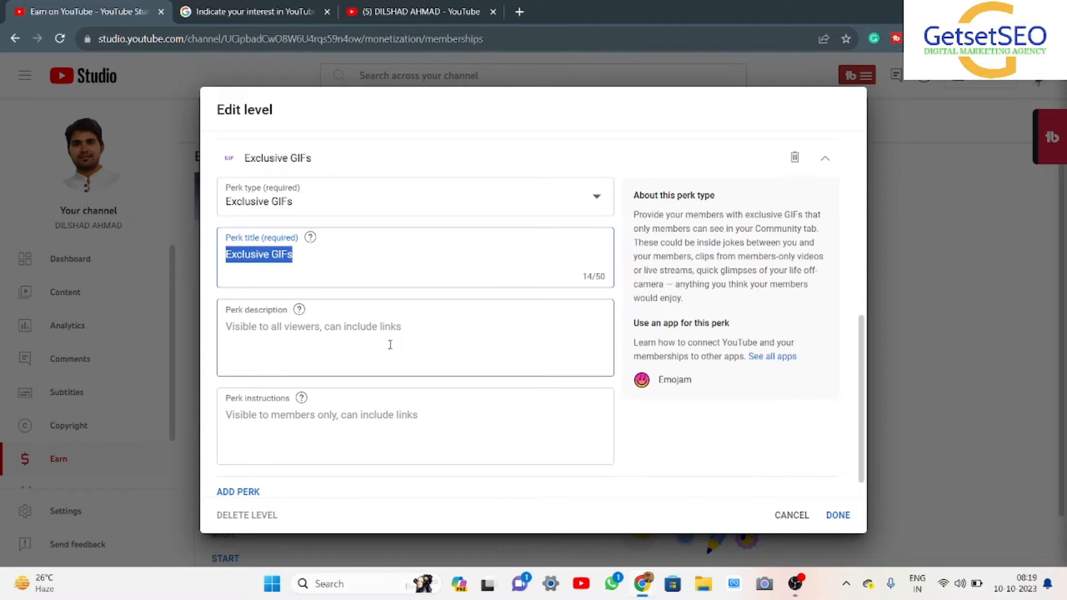
scroll(389, 344, "up", 1)
scroll(390, 348, "down", 2)
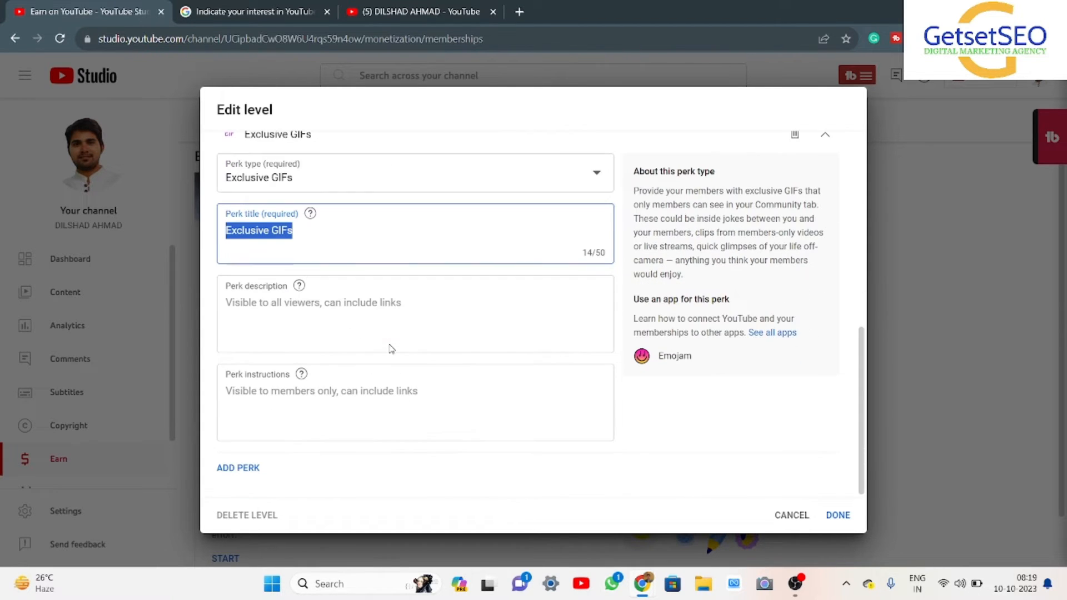
- Add a second perk of type Connecting on social media to the level, keeping the suggested perk title
left_click(230, 467)
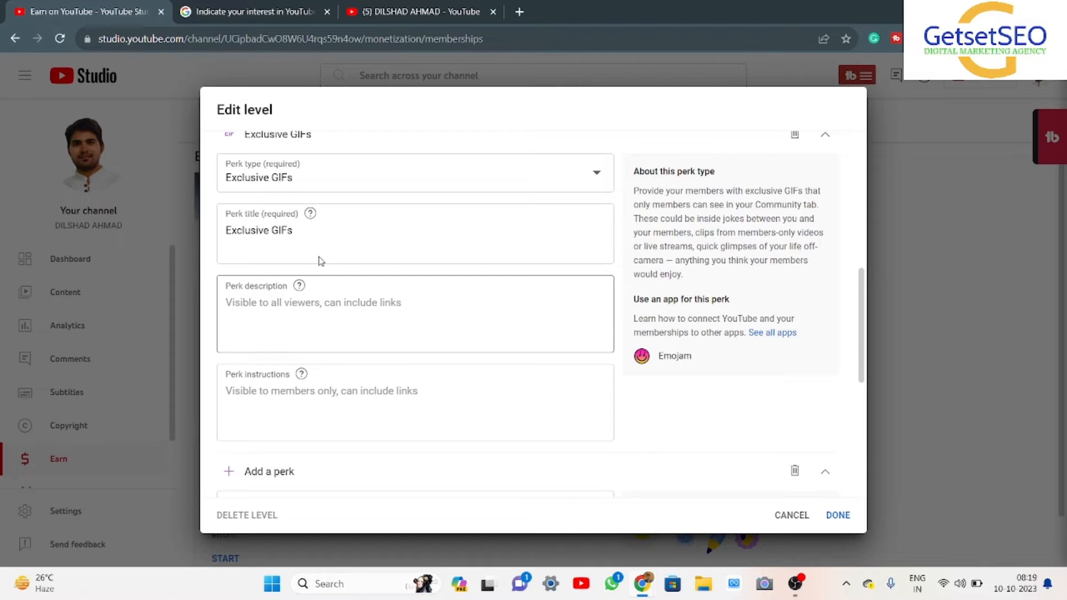
left_click(583, 253)
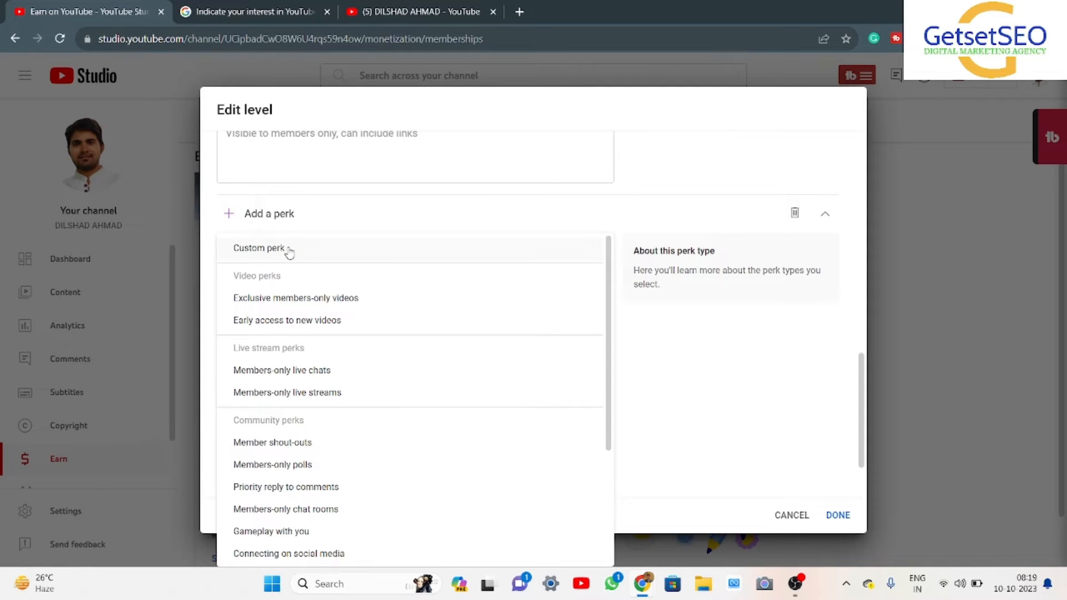
scroll(344, 372, "down", 2)
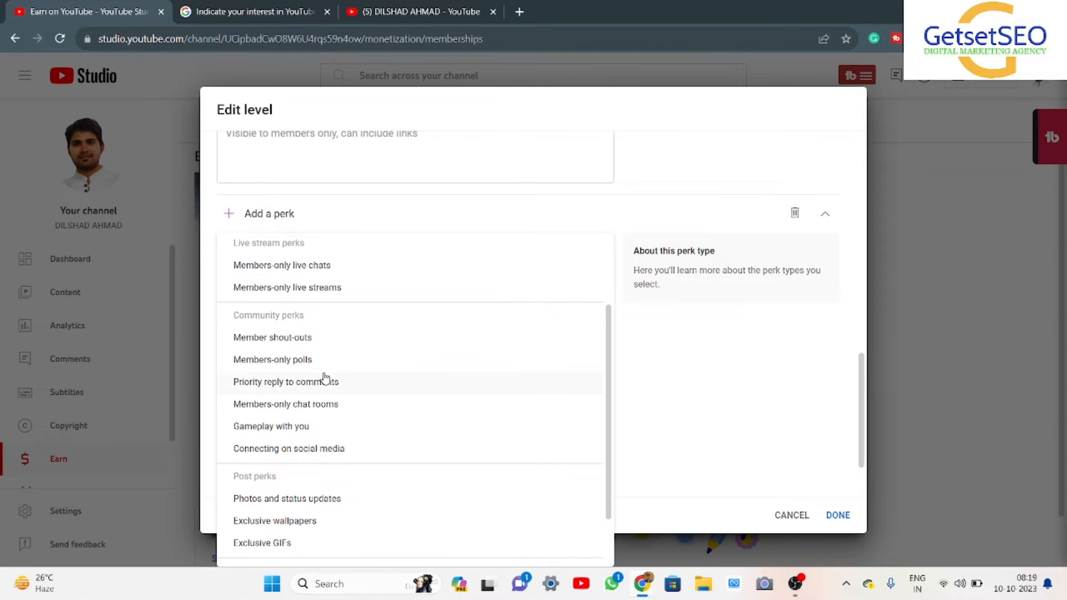
scroll(289, 378, "down", 2)
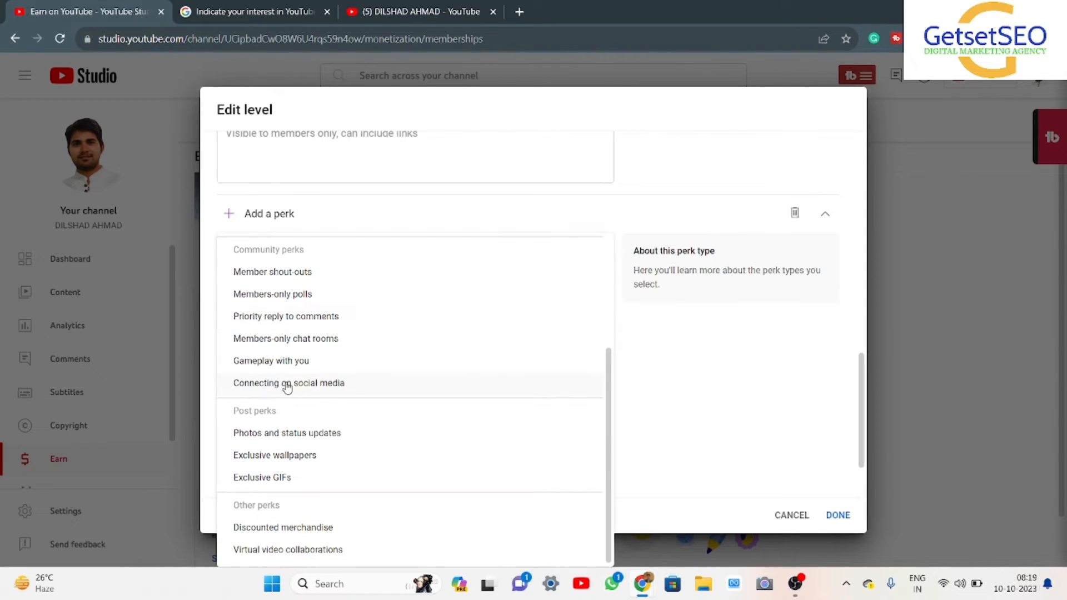
scroll(284, 386, "down", 1)
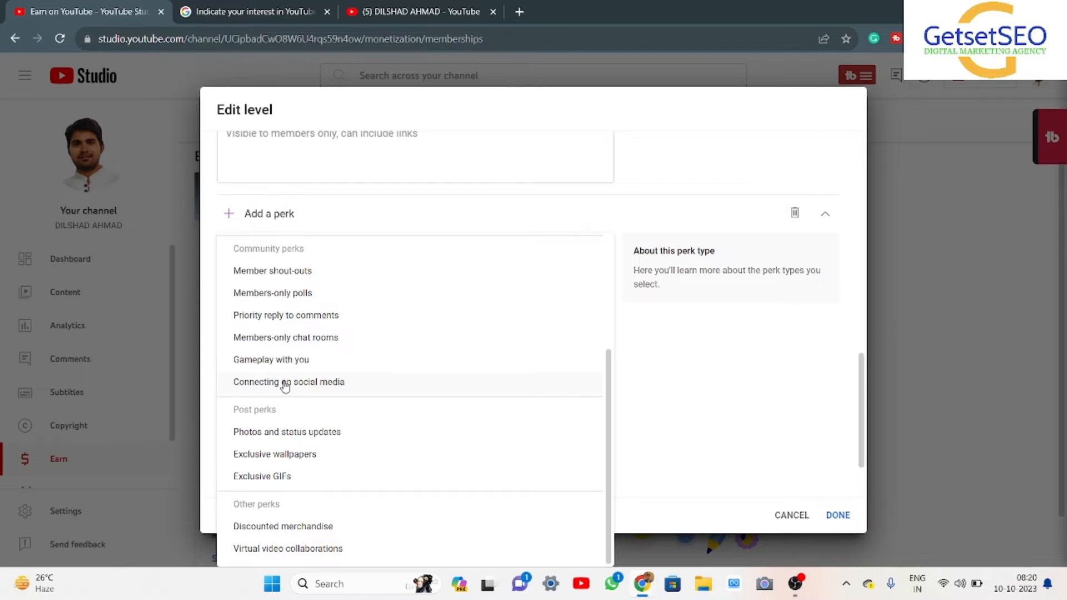
left_click(285, 383)
scroll(463, 344, "down", 2)
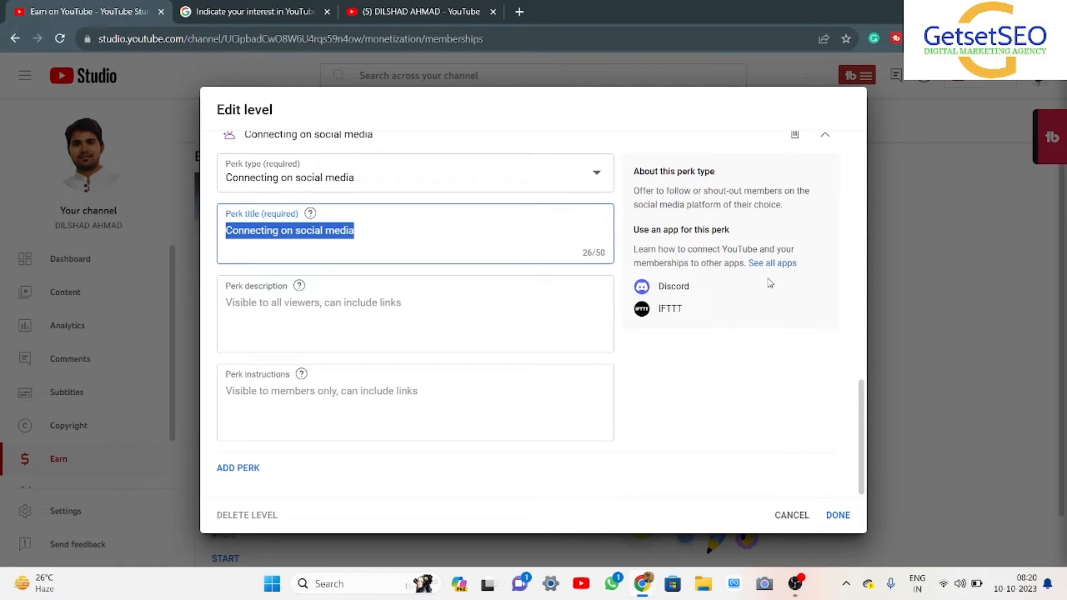
- Open the list of all apps for the perk, examine the third-party channel membership integrations, and return to editing the level
left_click(784, 266)
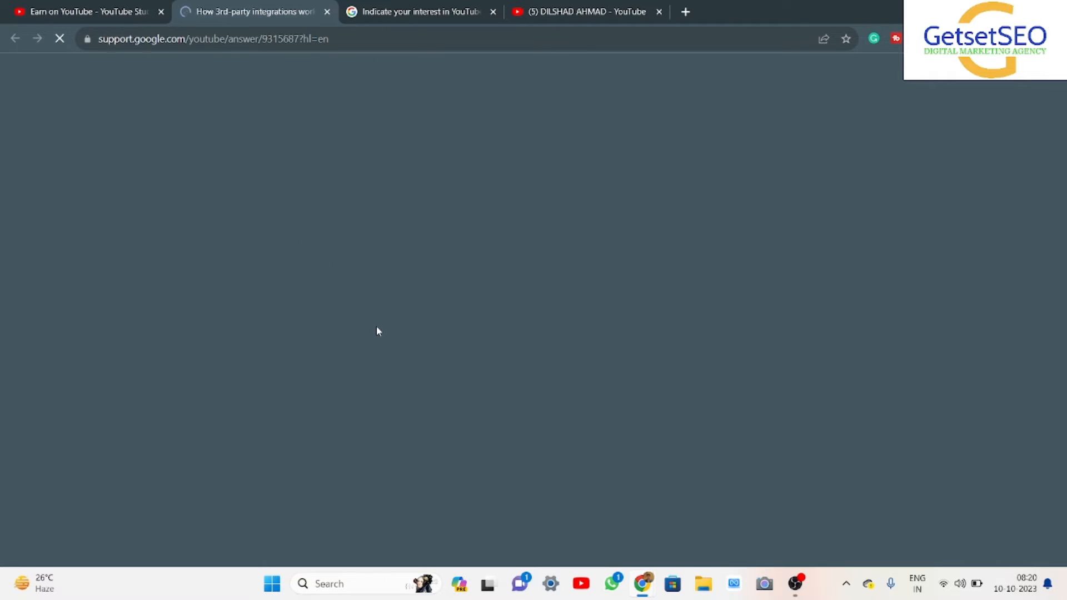
scroll(372, 362, "down", 5)
scroll(372, 362, "down", 6)
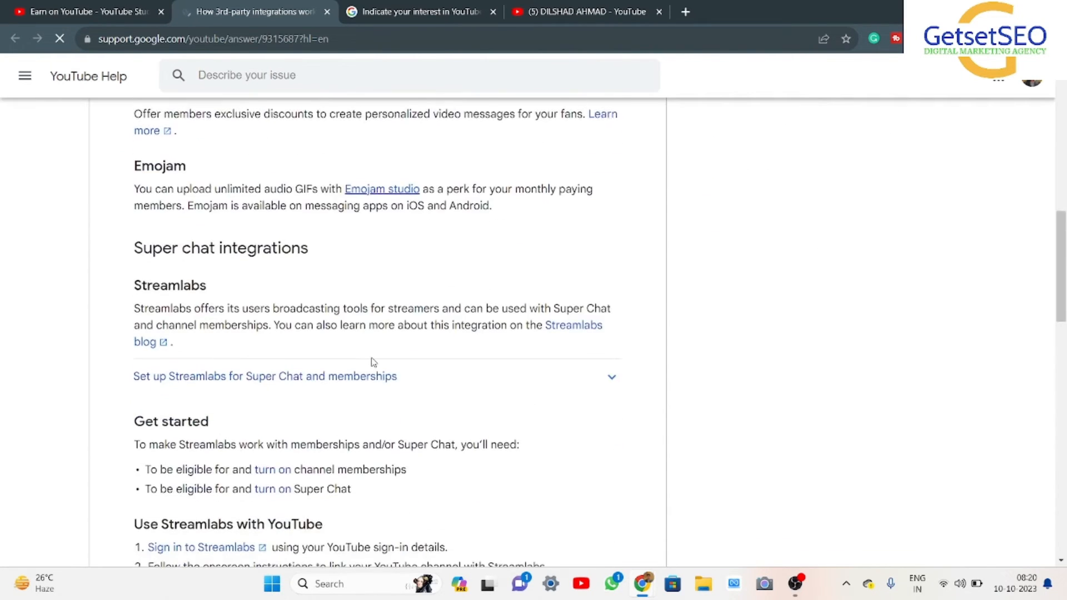
scroll(372, 361, "up", 9)
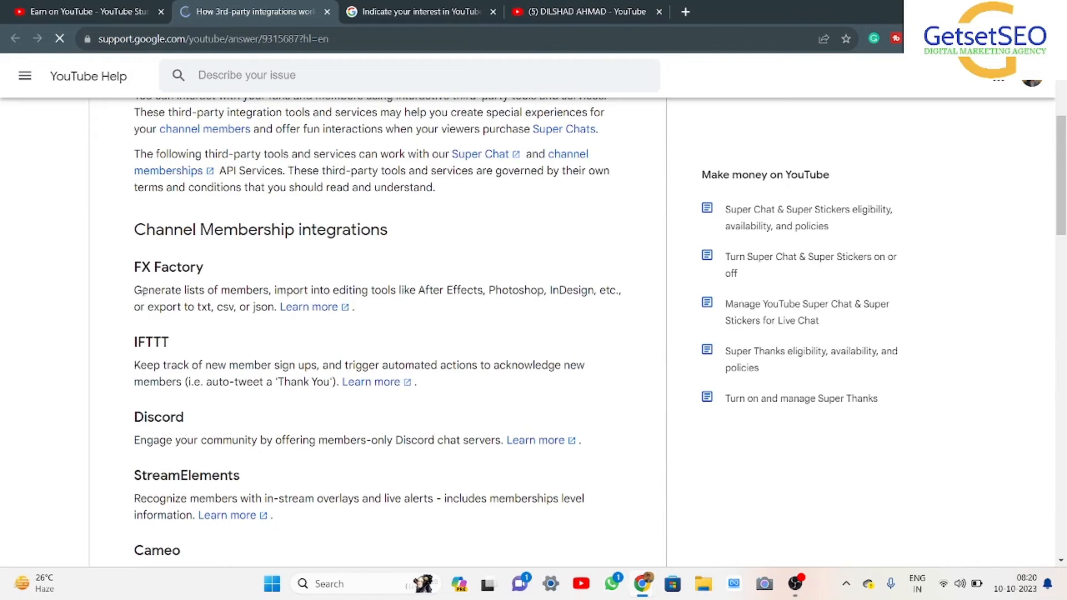
left_click_drag(125, 275, 253, 275)
left_click_drag(134, 340, 181, 342)
scroll(195, 269, "down", 4)
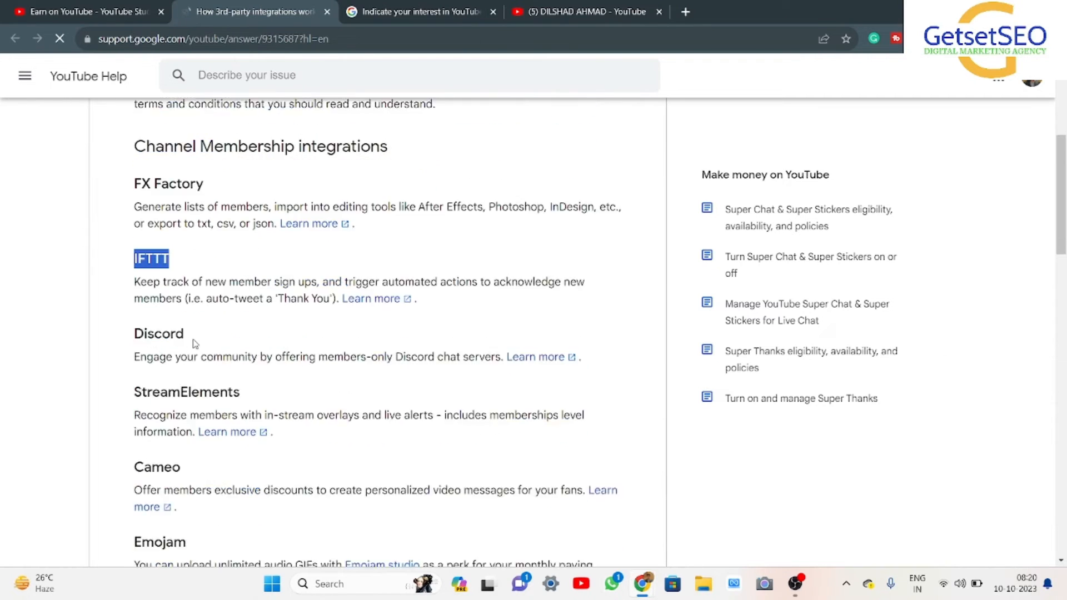
scroll(173, 365, "down", 6)
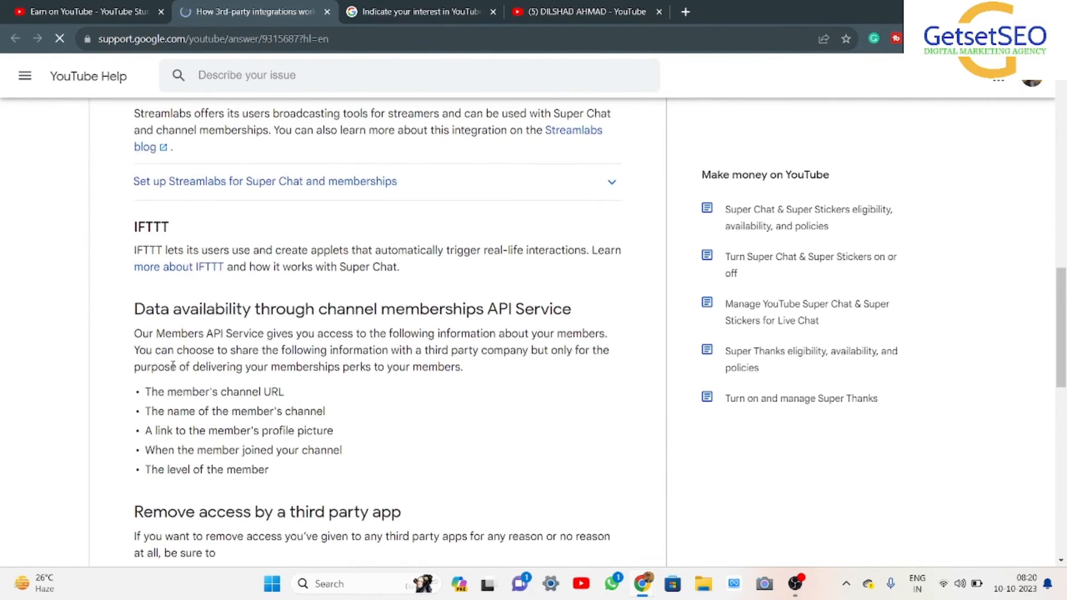
scroll(173, 365, "up", 9)
left_click(327, 12)
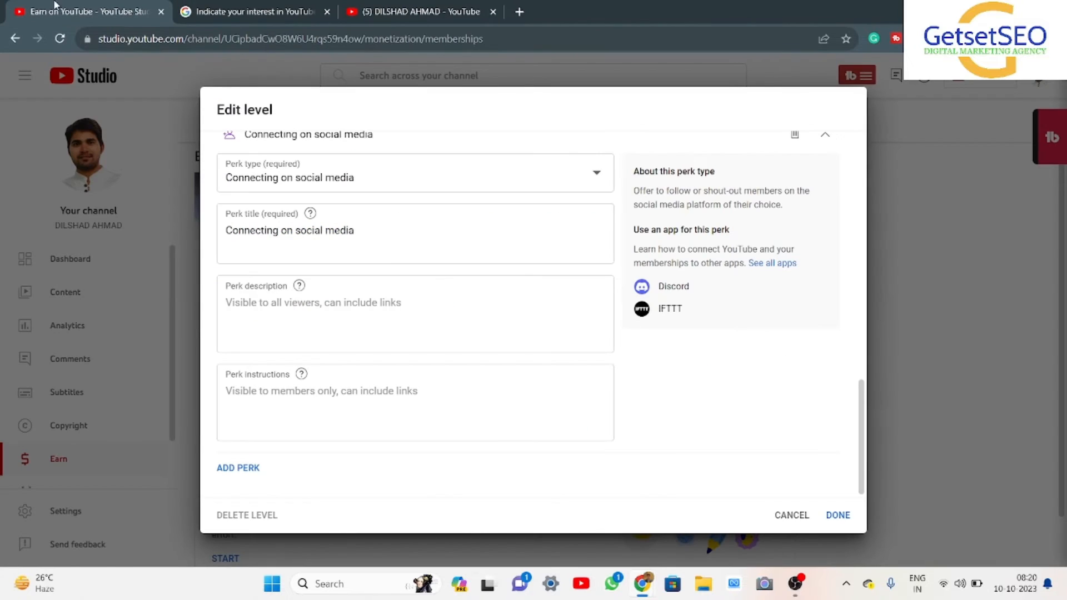
- Remove the Connecting on social media perk from the level
scroll(588, 290, "up", 2)
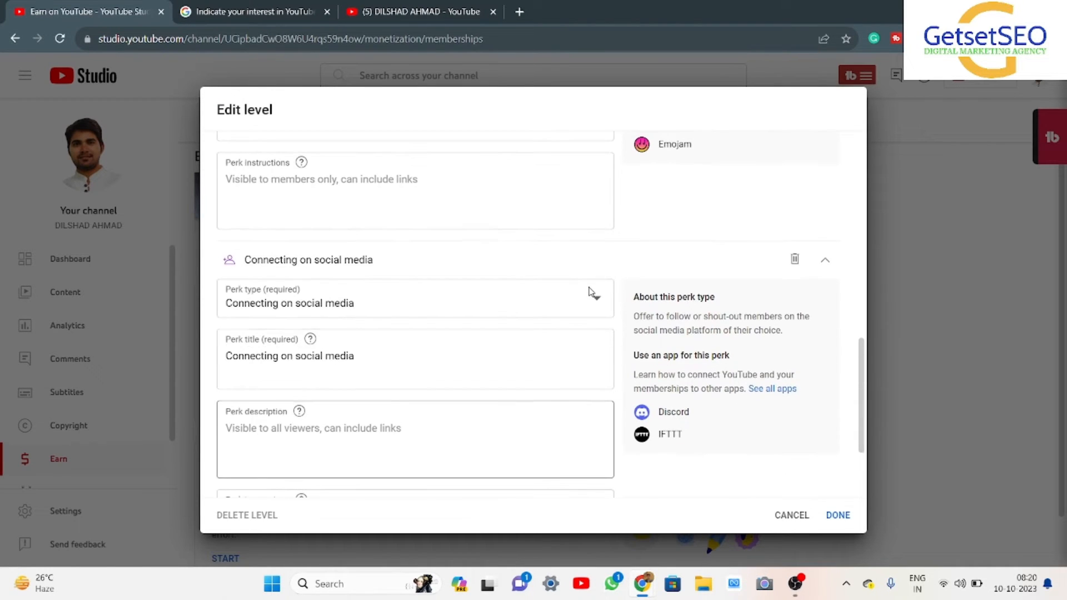
left_click(795, 260)
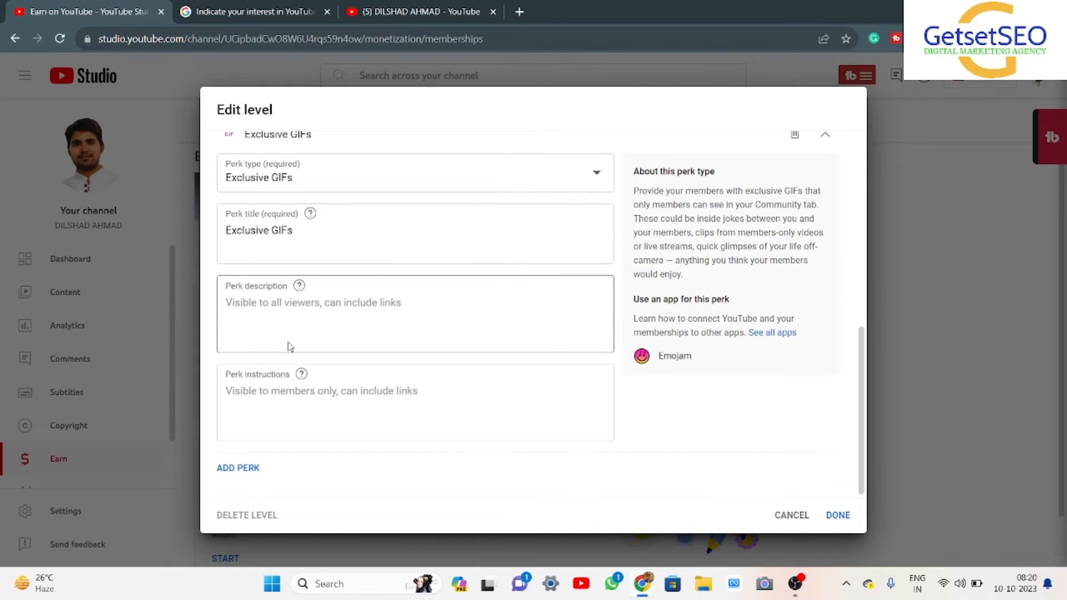
- Add a perk of type Members-only live chats with its suggested title and finish editing the first level
left_click(233, 467)
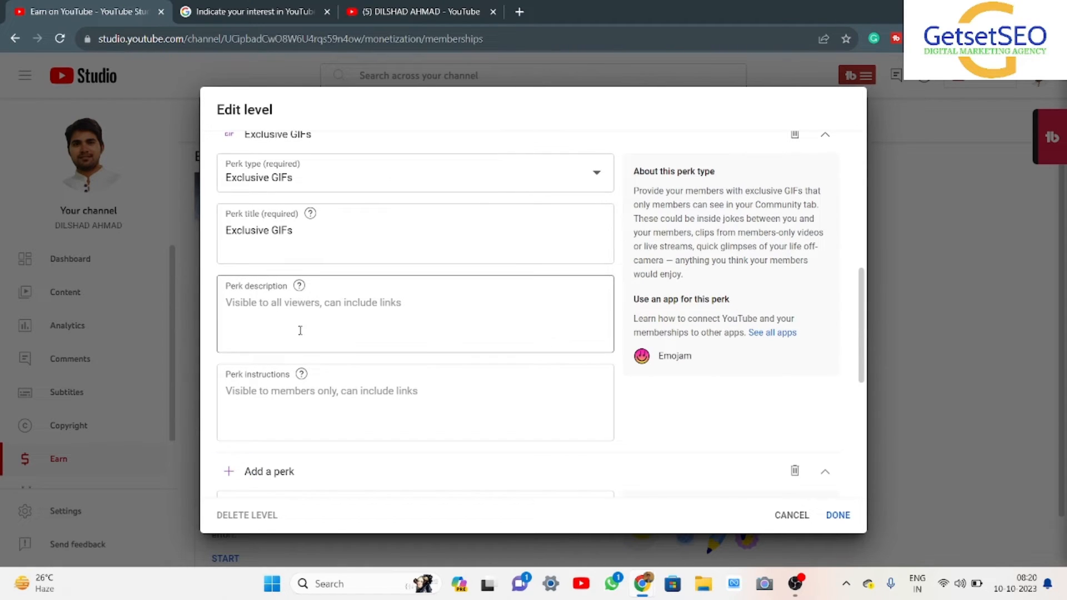
scroll(300, 333, "down", 5)
left_click(539, 173)
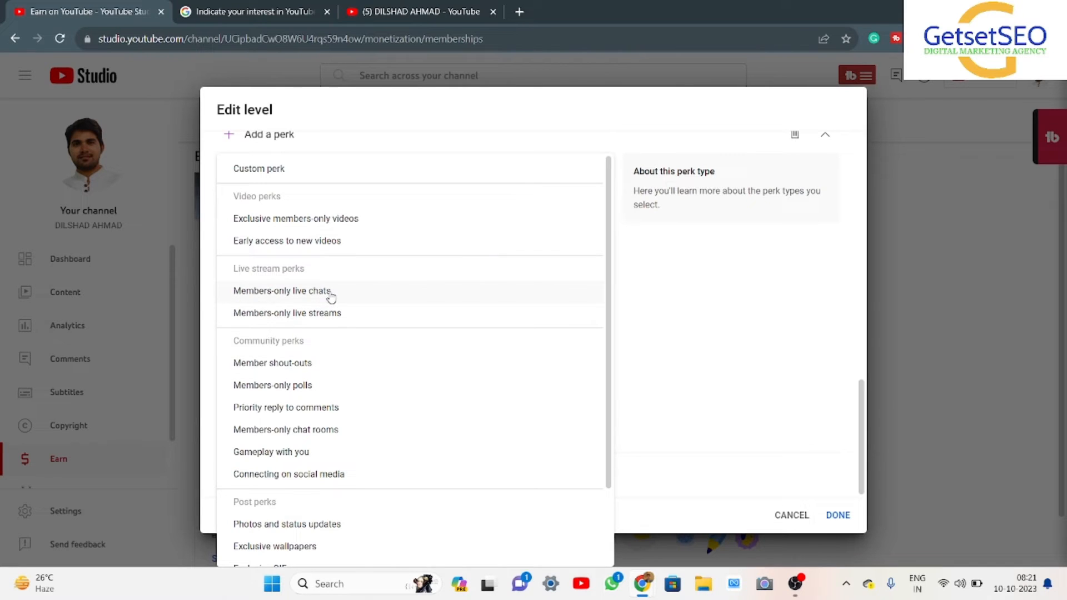
left_click(331, 298)
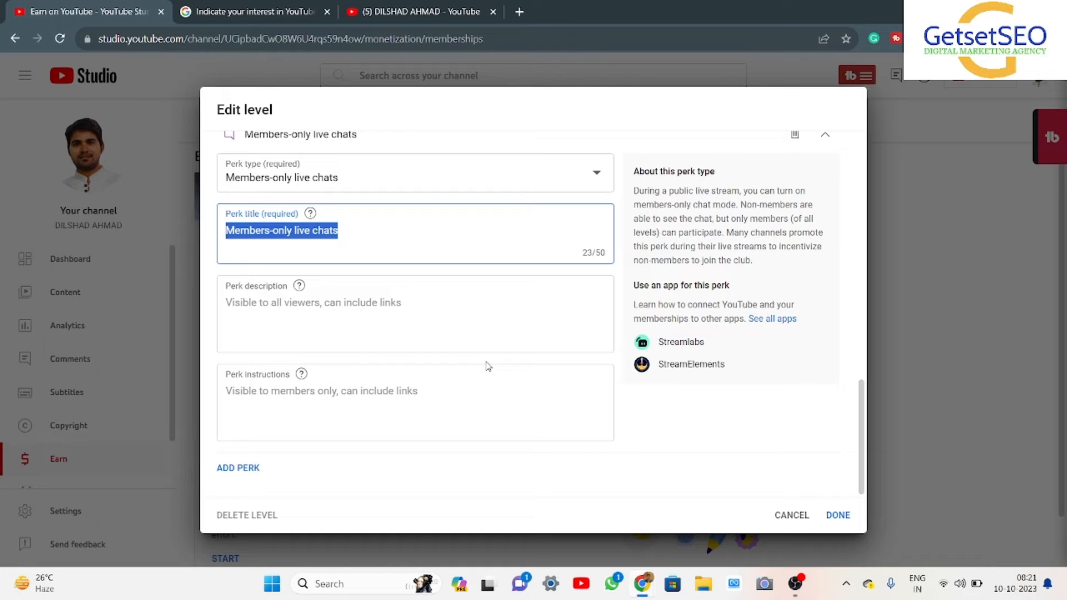
left_click(838, 516)
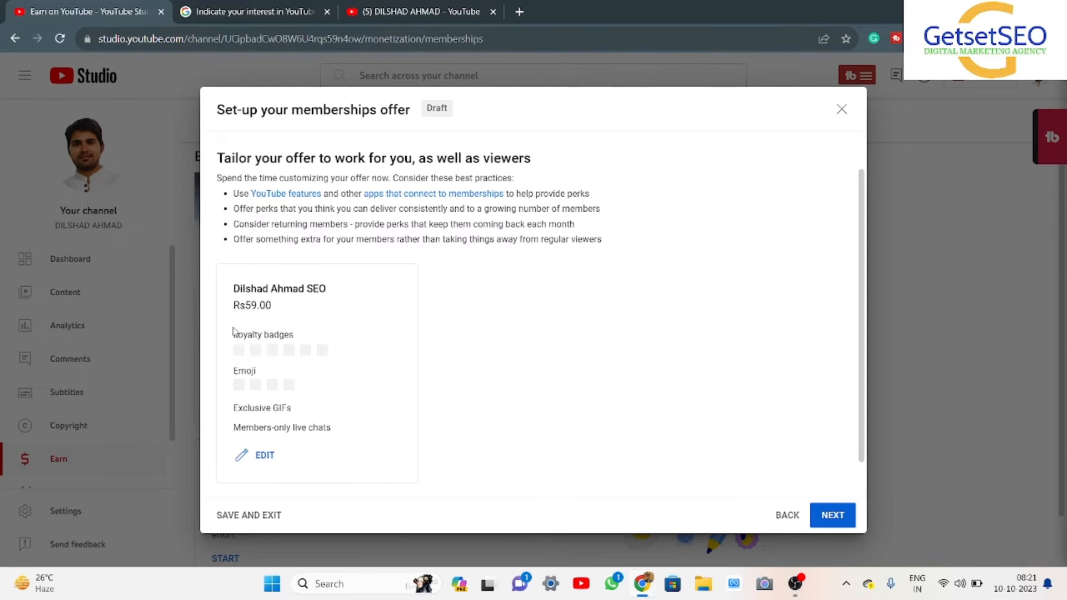
- Add a second level named with the channel owner's full name followed by "Advance" and priced at Rs159.00 per month
scroll(340, 349, "down", 1)
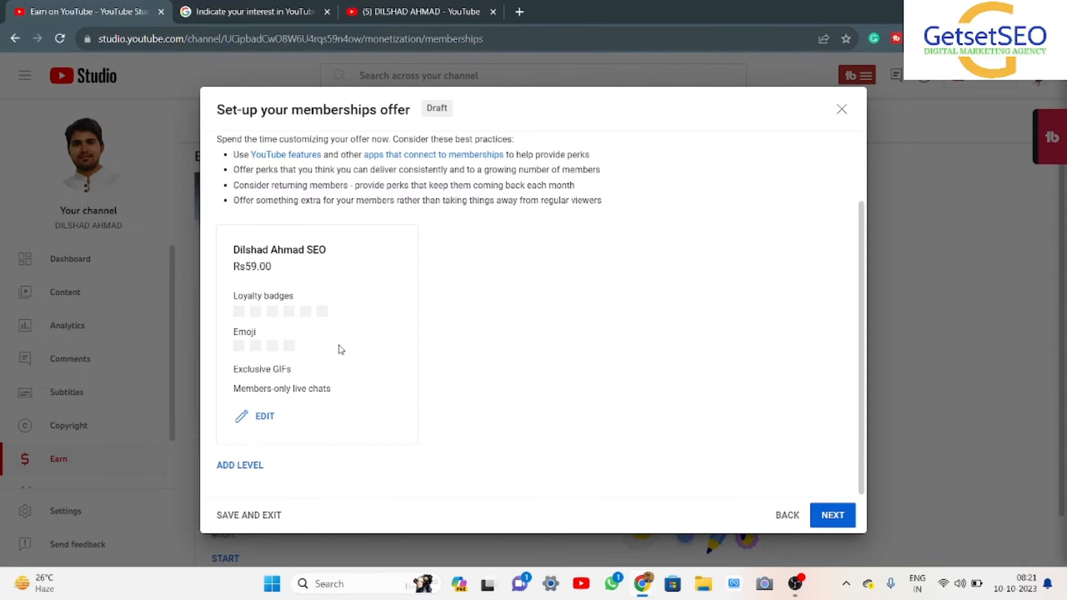
left_click(240, 467)
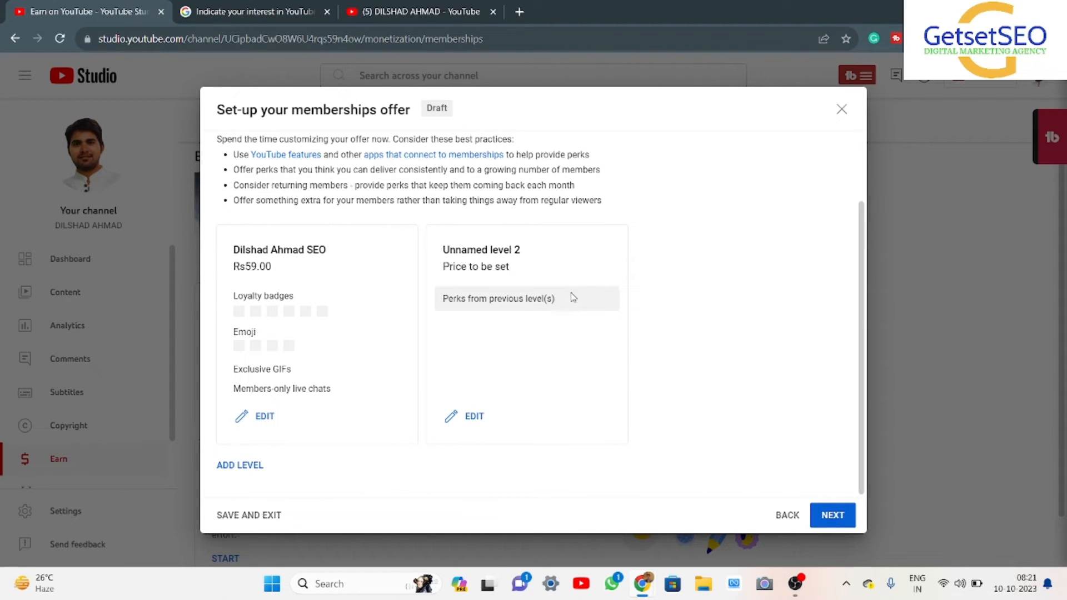
left_click(469, 418)
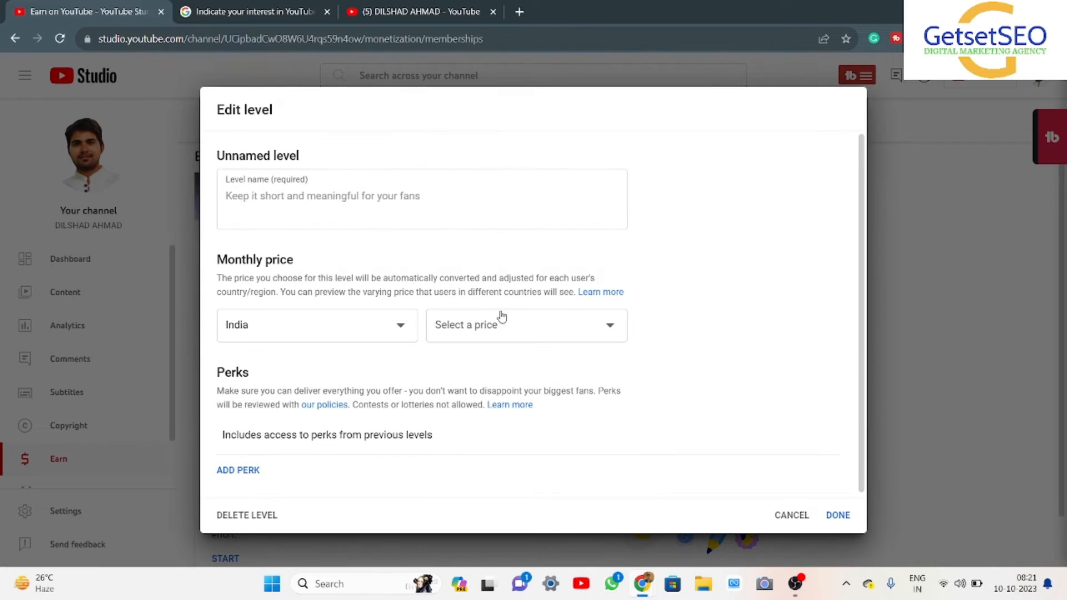
type("Di")
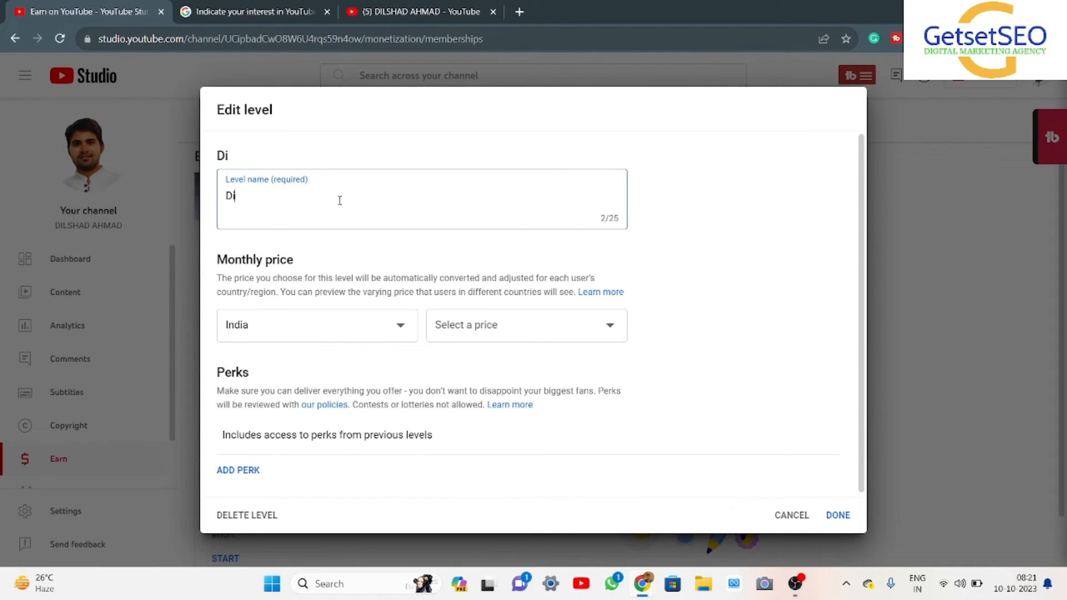
type("lshad Ahma")
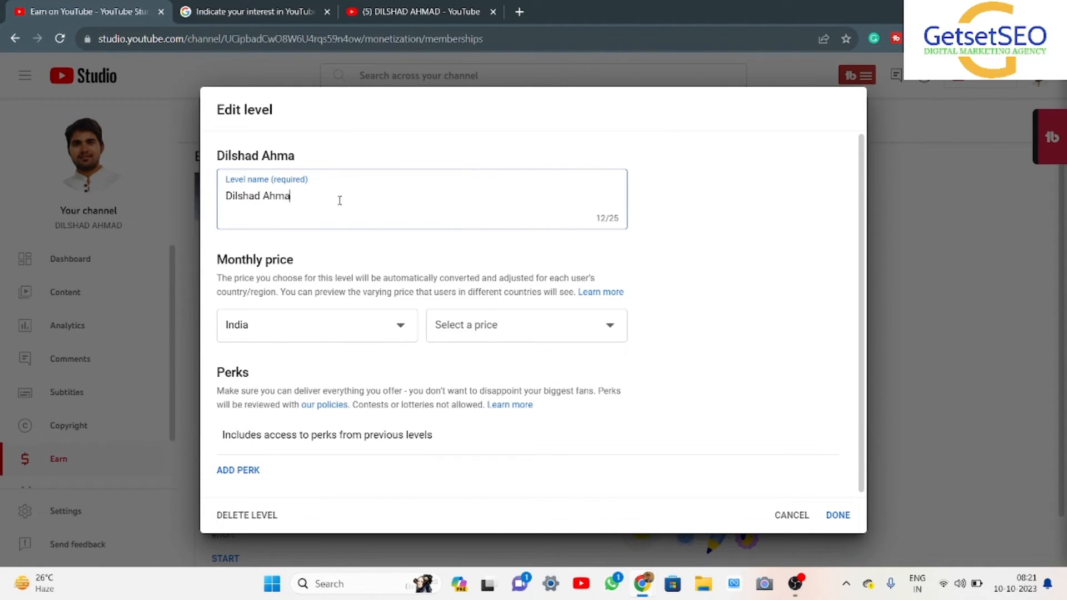
type("d Advance")
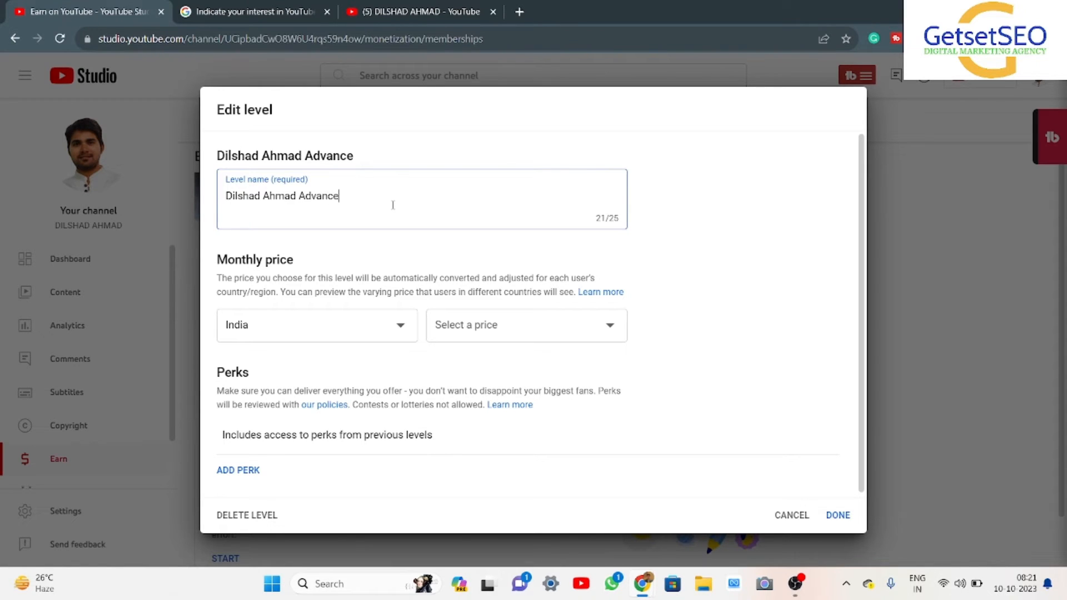
left_click(505, 331)
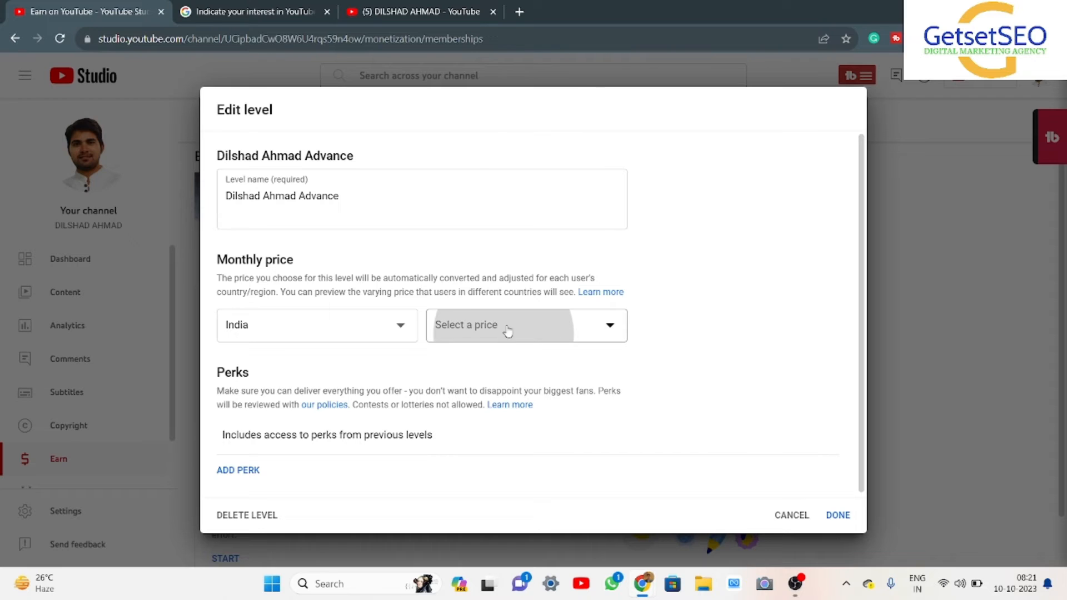
left_click(491, 213)
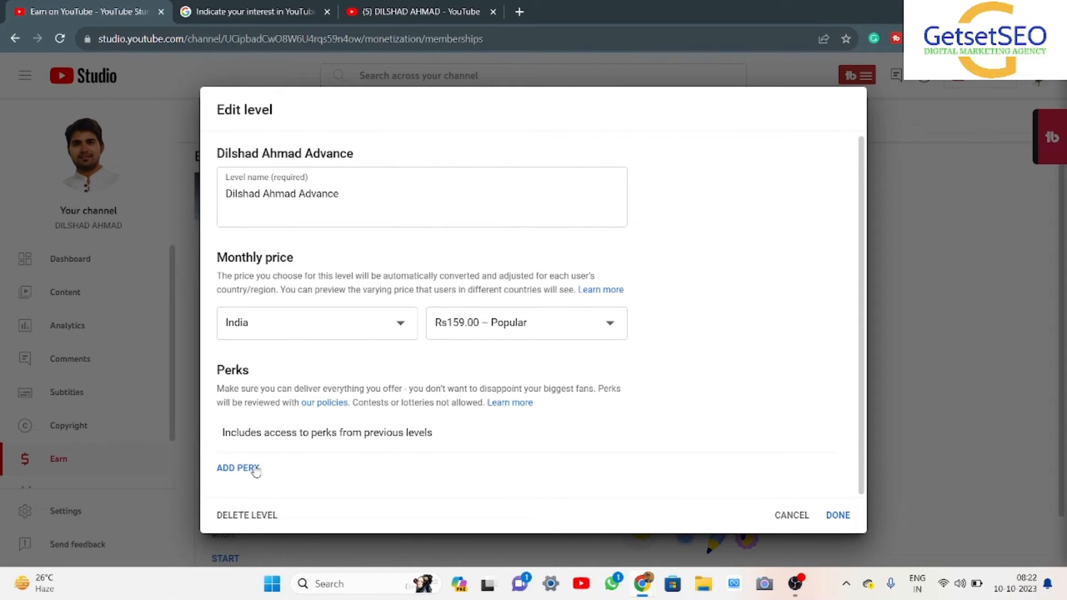
- Add a perk of type Members-only live chats to the second level, keeping the suggested title
left_click(229, 472)
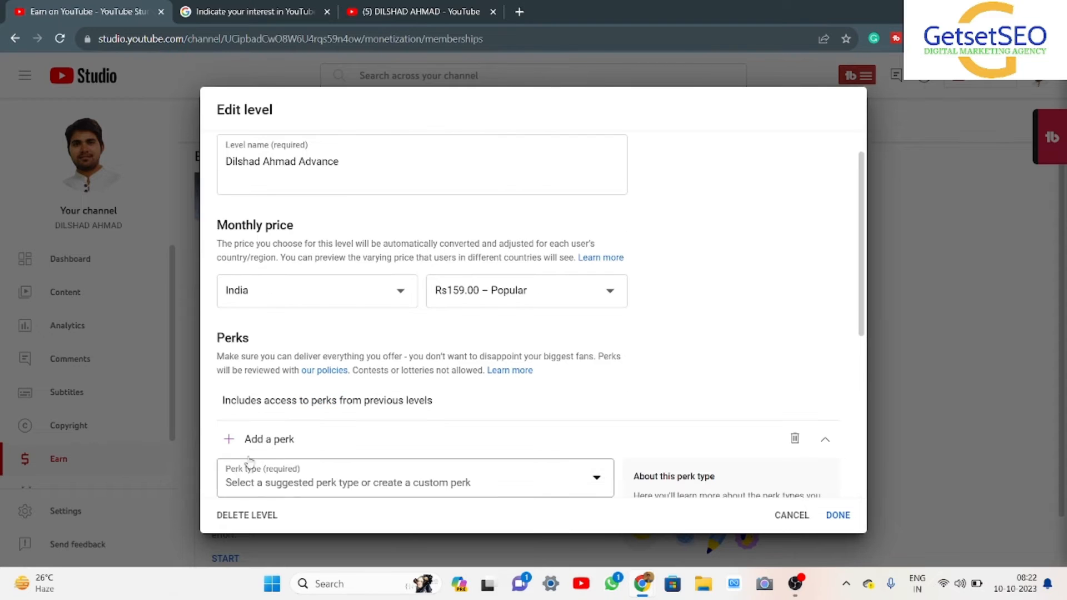
left_click(567, 282)
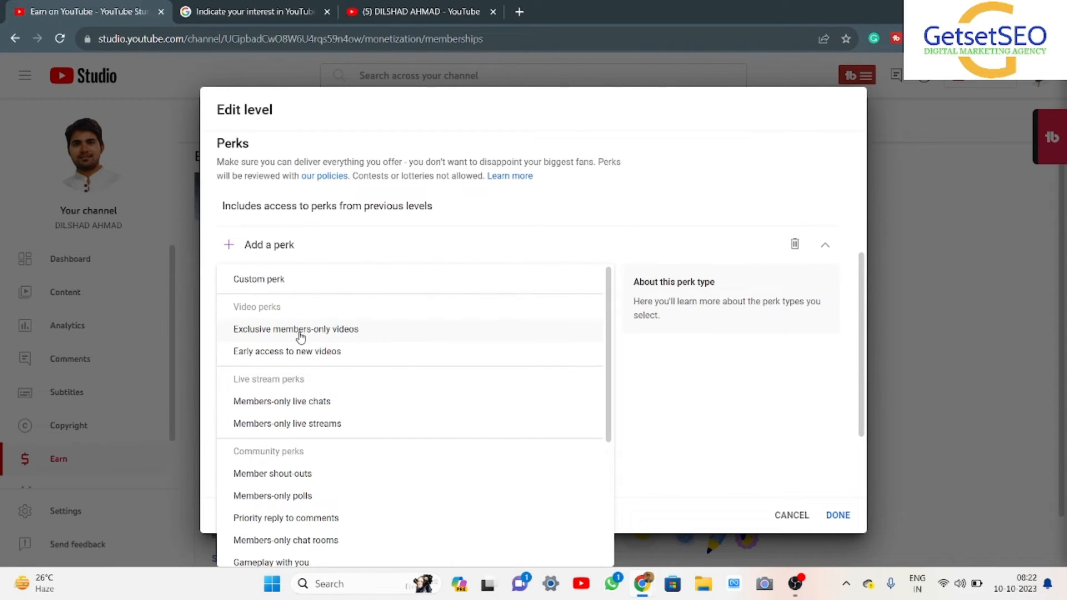
left_click(302, 401)
scroll(387, 394, "down", 2)
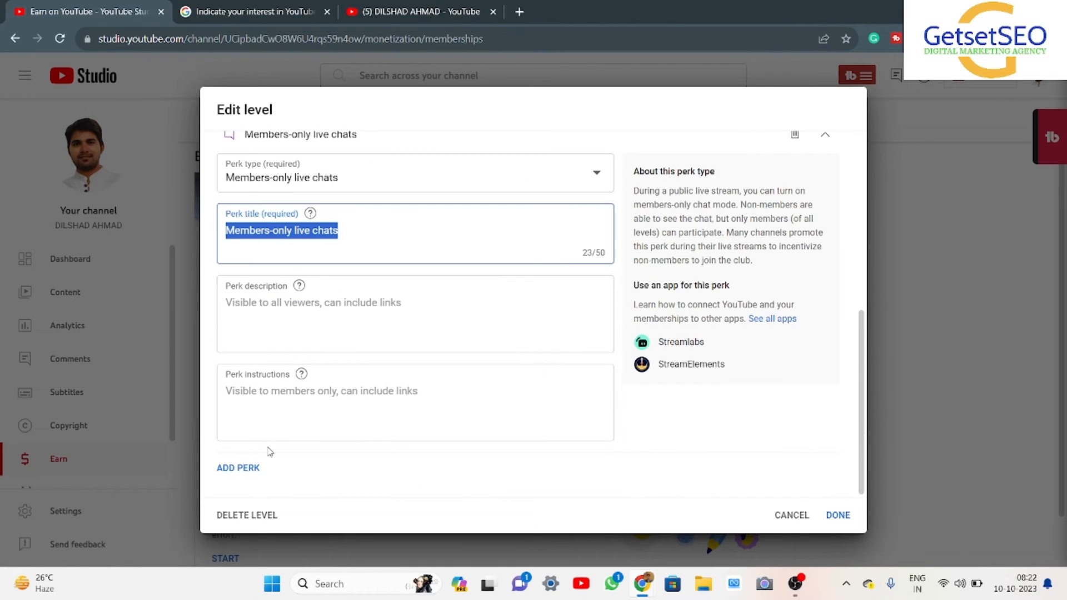
- Add a perk of type Members-only polls to the second level, keeping the suggested title
left_click(237, 467)
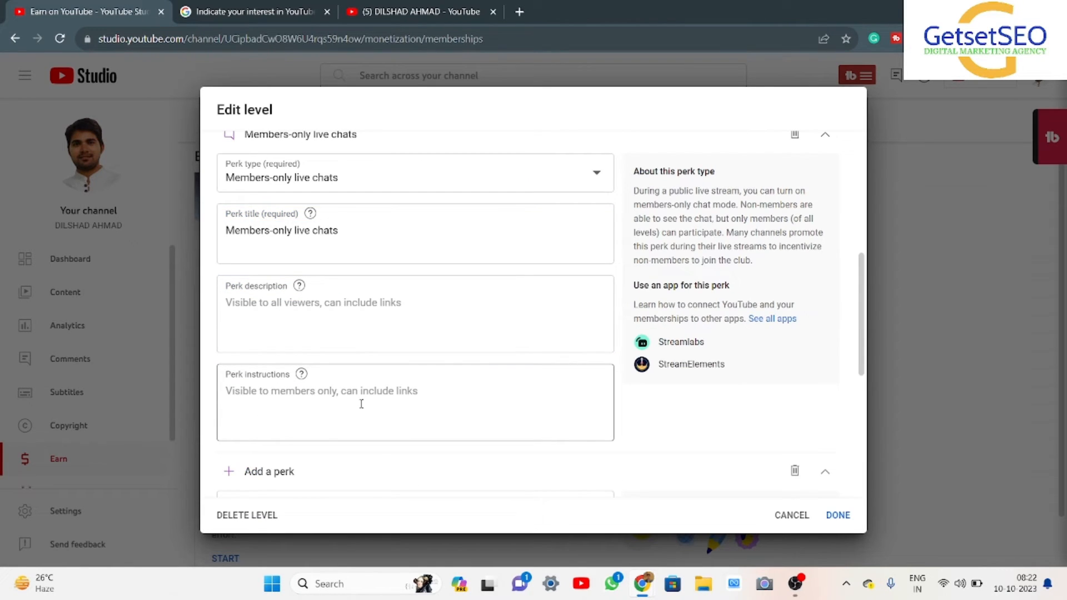
left_click(428, 183)
scroll(301, 383, "down", 1)
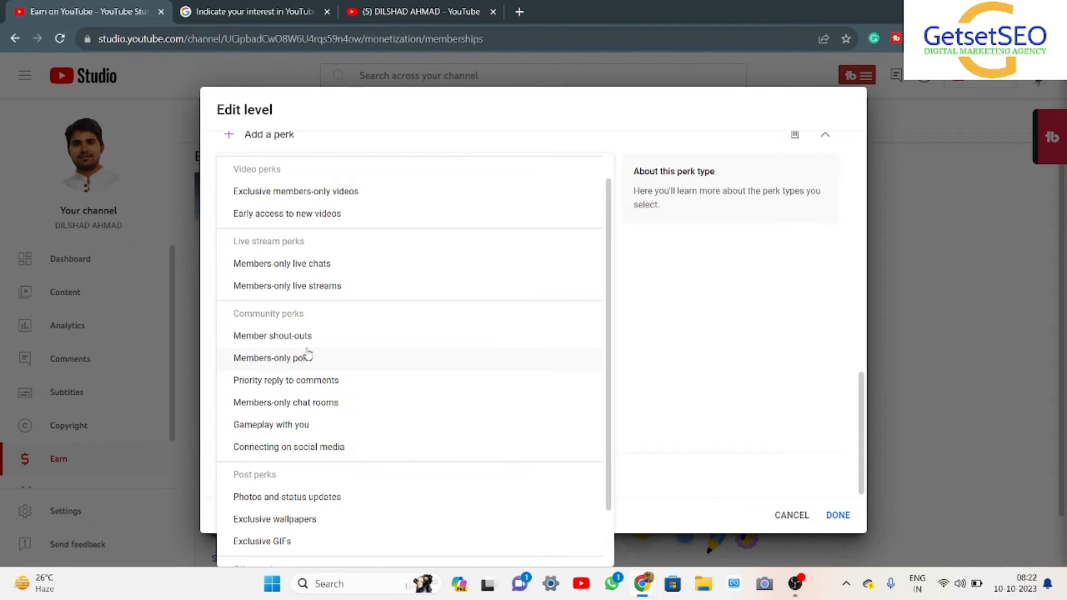
left_click_drag(299, 340, 280, 365)
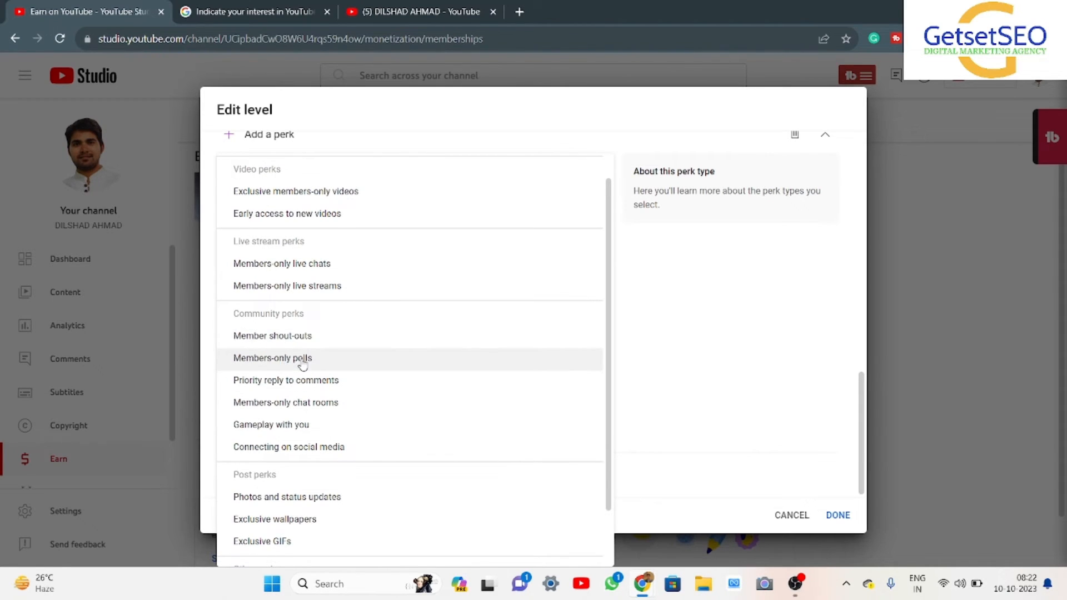
left_click(280, 362)
- Add a perk of type Members-only chat rooms to the second level, keeping the suggested title, and finish editing the level
scroll(554, 287, "up", 5)
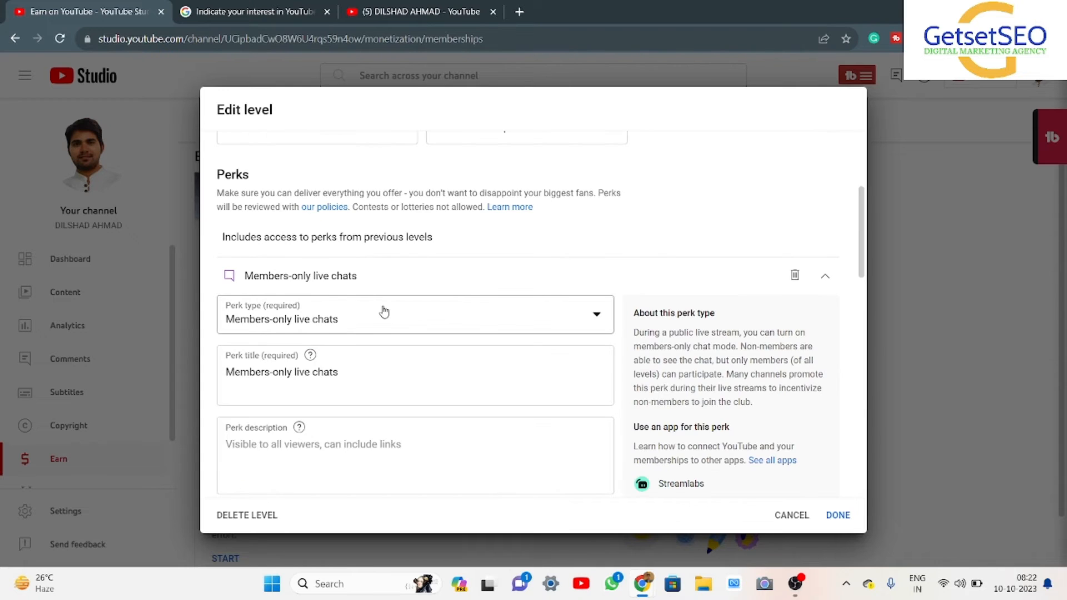
scroll(385, 276, "down", 4)
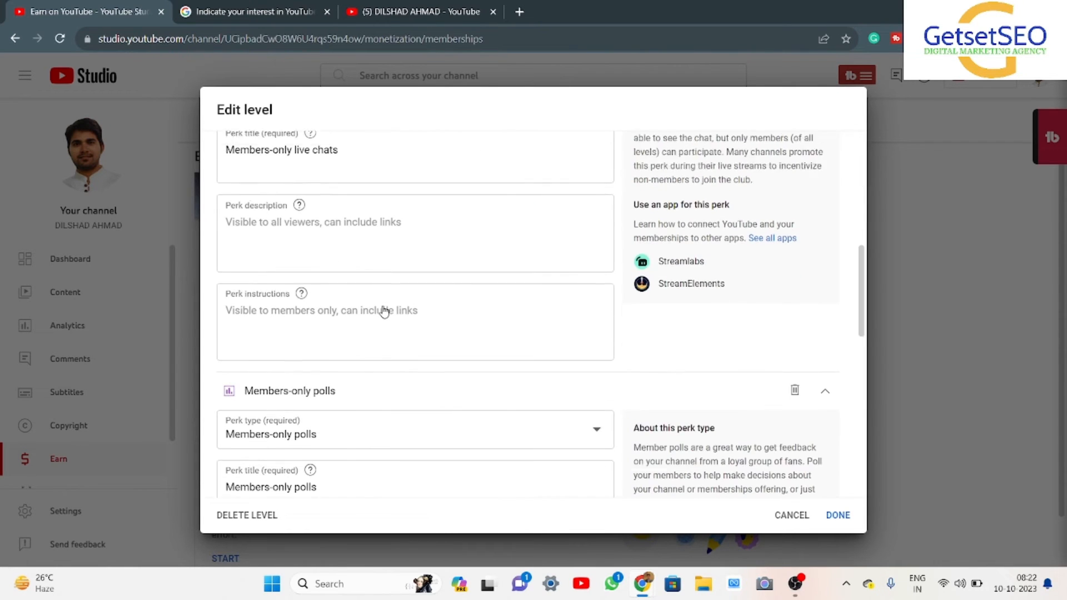
left_click(345, 402)
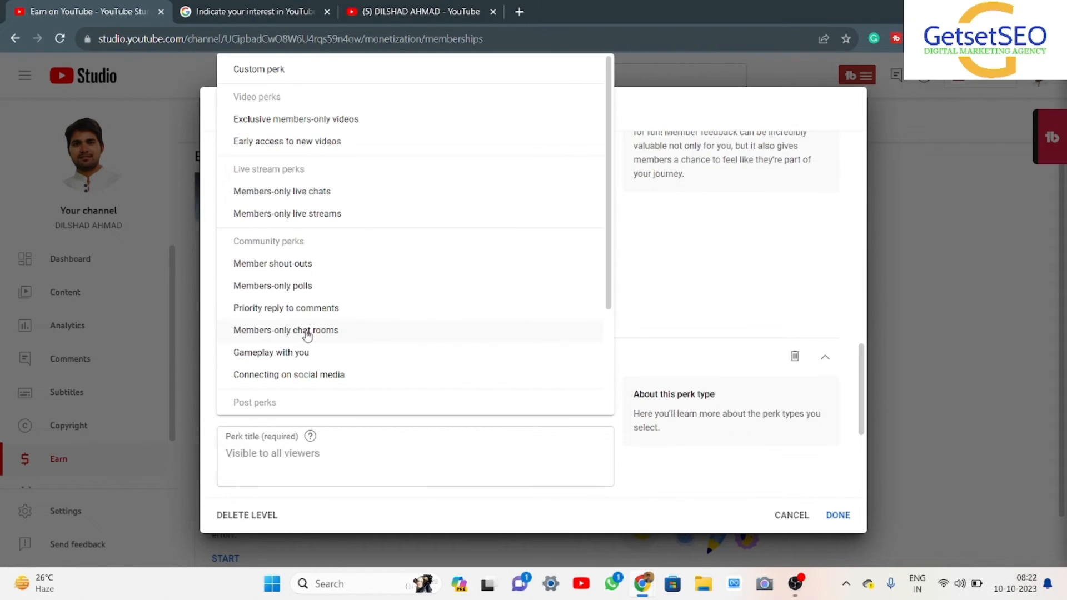
left_click(307, 333)
scroll(810, 442, "down", 3)
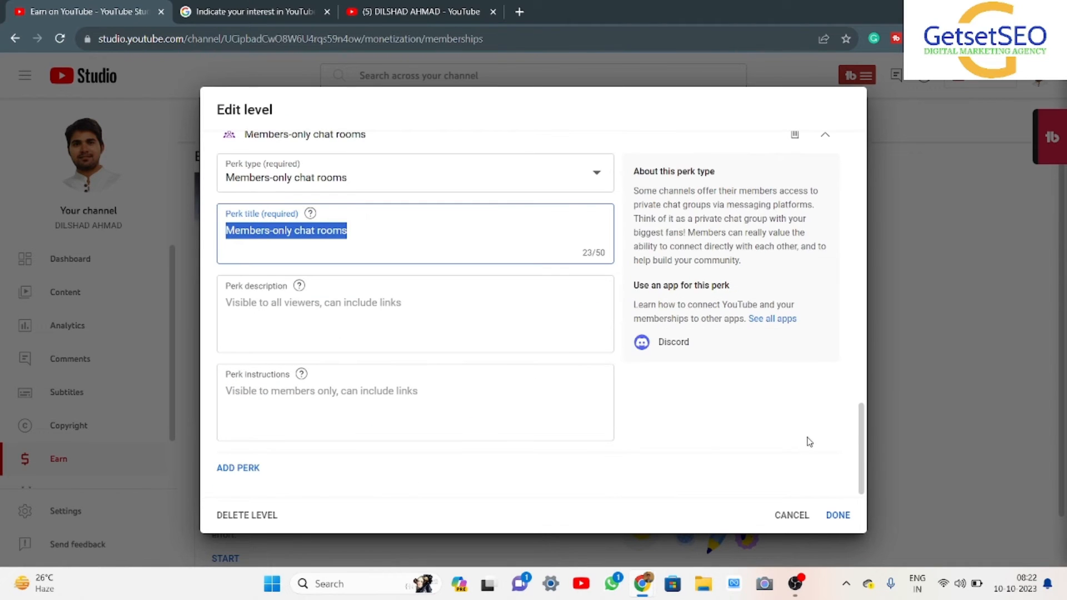
left_click(836, 514)
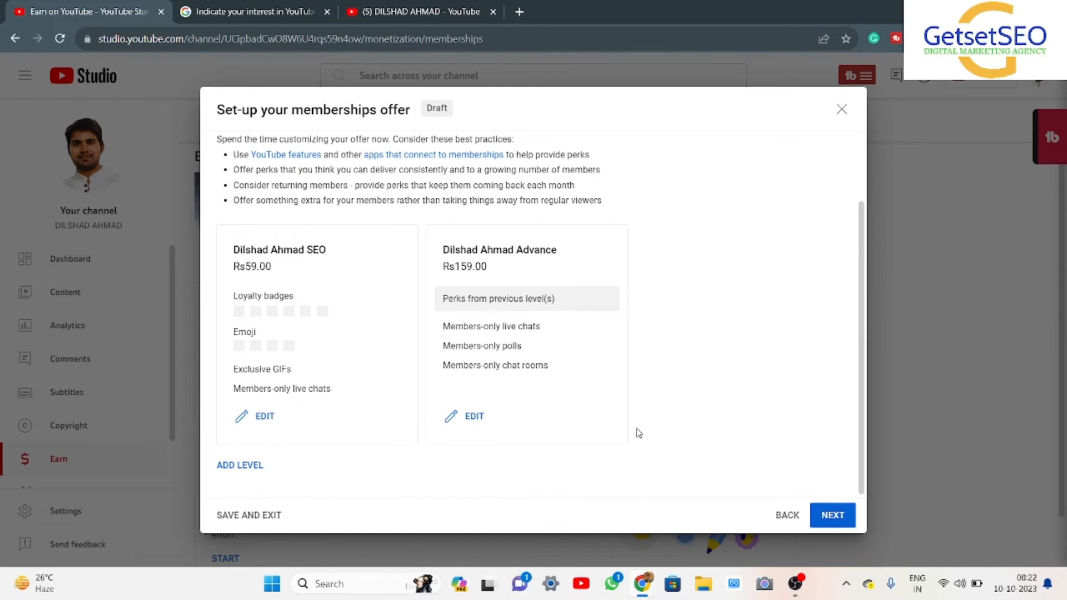
- Proceed to the draft review, acknowledge that prices cannot be changed after approval, and request submission for review
left_click(832, 515)
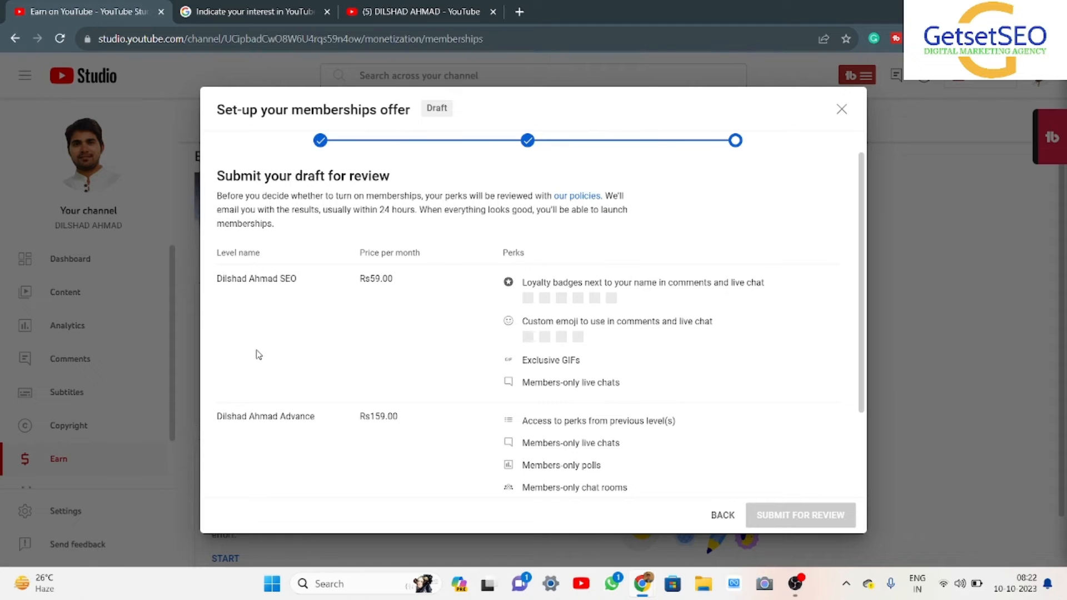
scroll(500, 421, "down", 2)
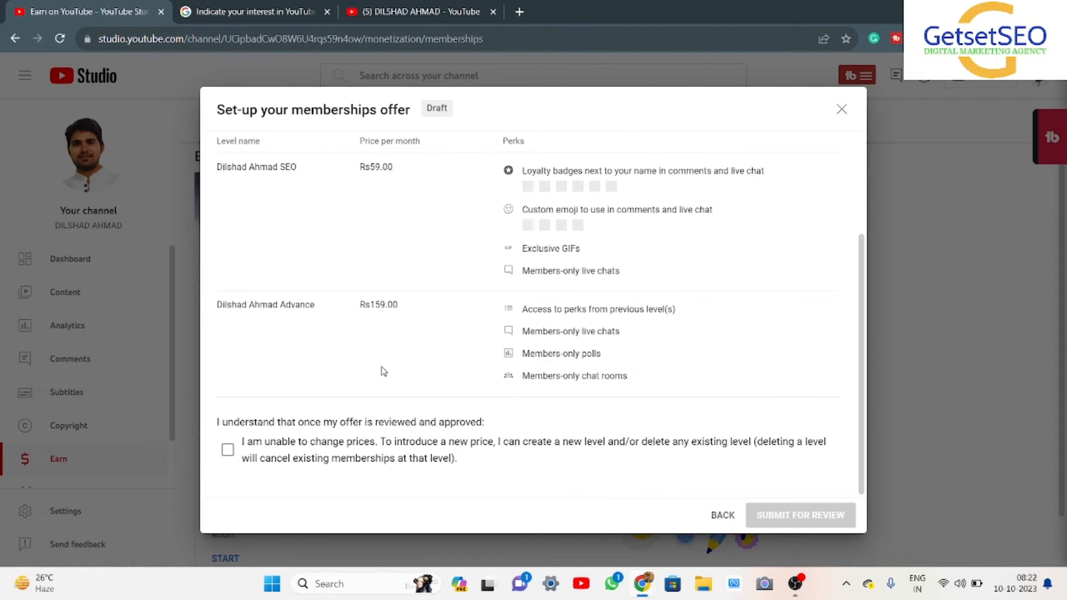
left_click(228, 450)
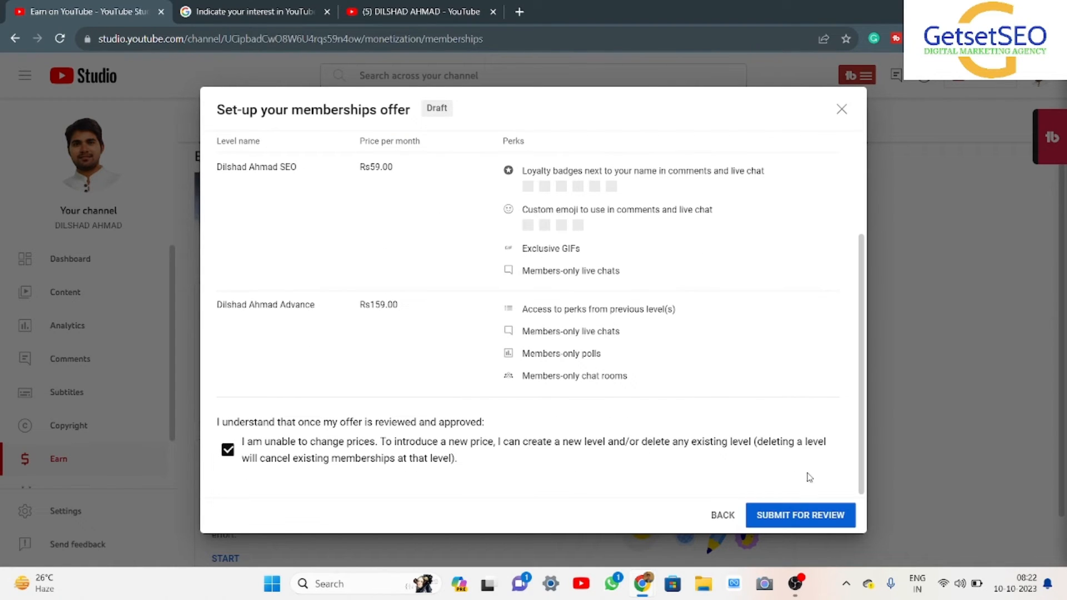
left_click(802, 516)
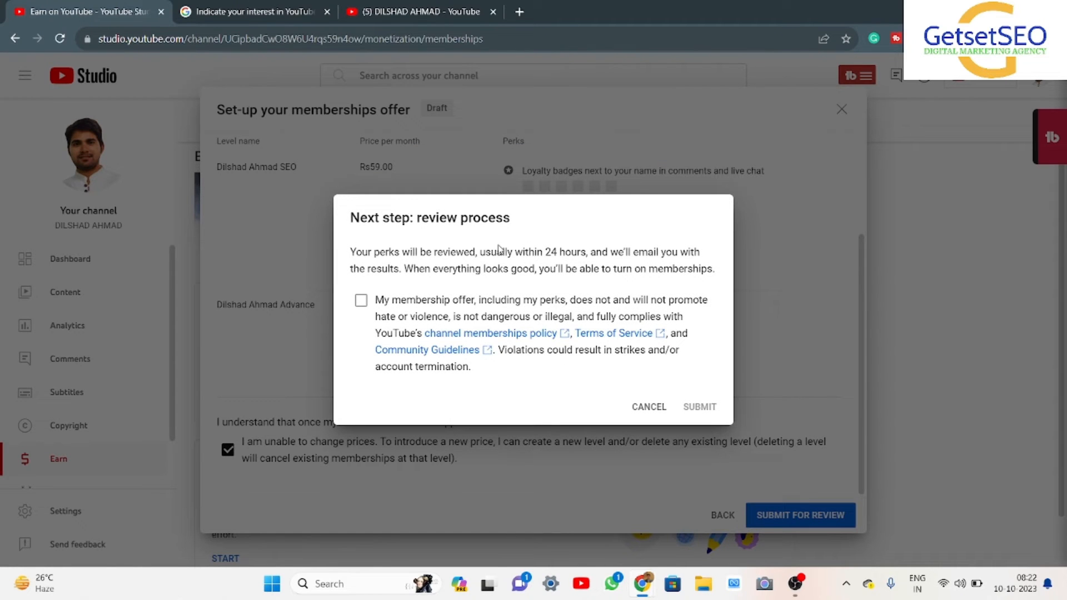
- Agree that the membership offer complies with YouTube's policies and submit the perks for review
left_click_drag(498, 250, 665, 253)
left_click(429, 258)
left_click(361, 300)
left_click(702, 409)
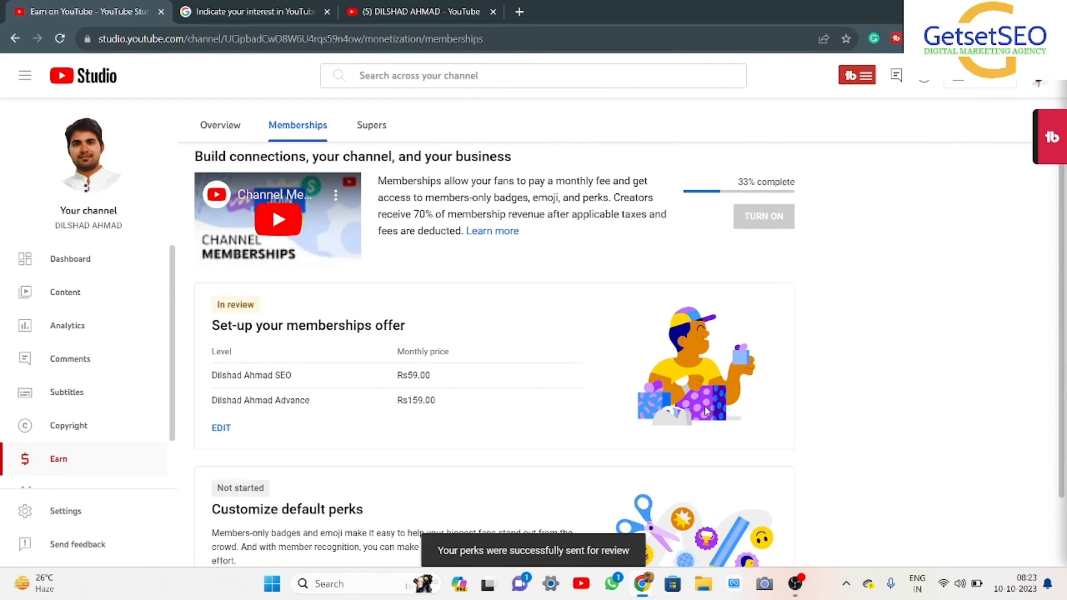
- Start customizing the default perks and review the badge upload requirements and membership durations
scroll(478, 457, "down", 2)
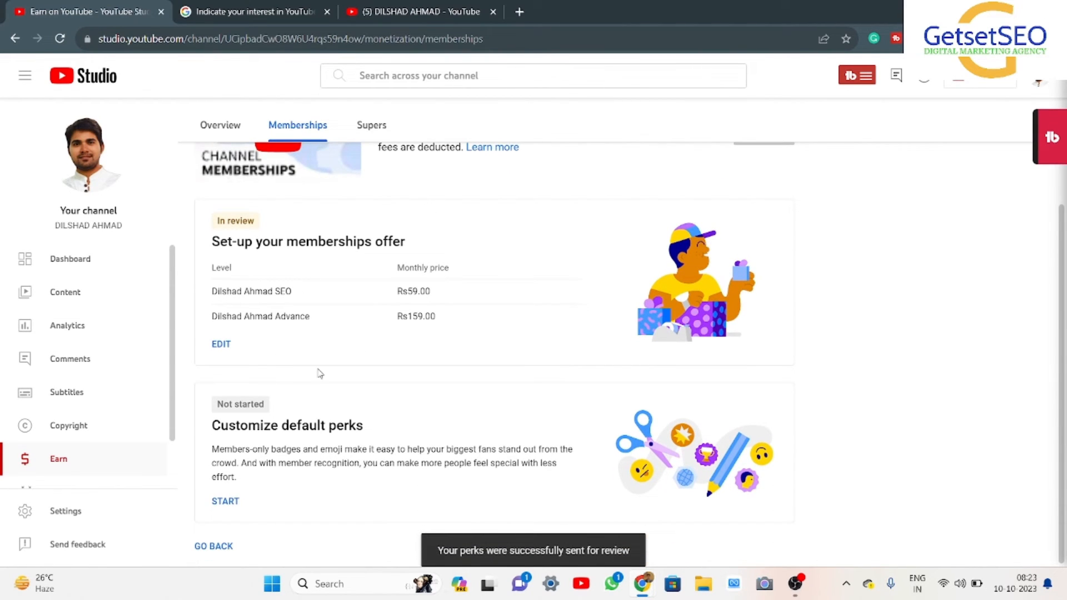
left_click_drag(209, 428, 389, 426)
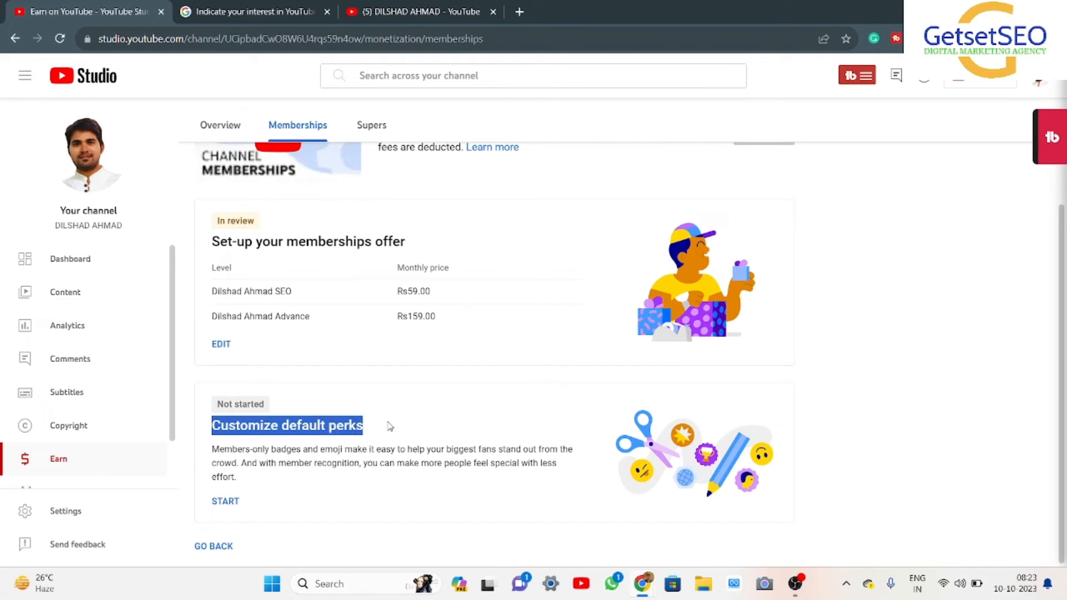
left_click(390, 426)
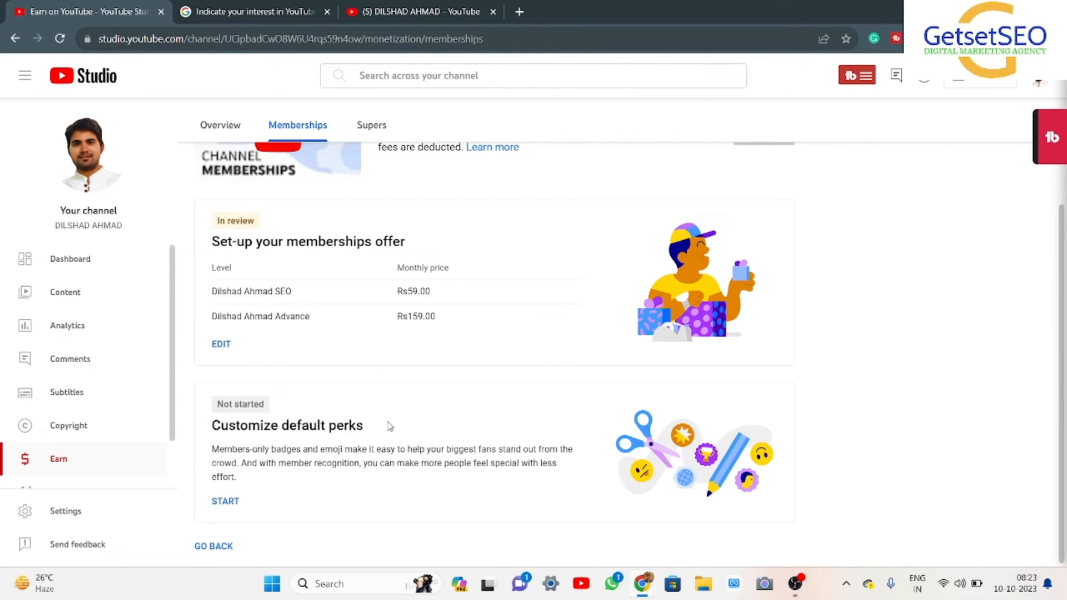
left_click(226, 500)
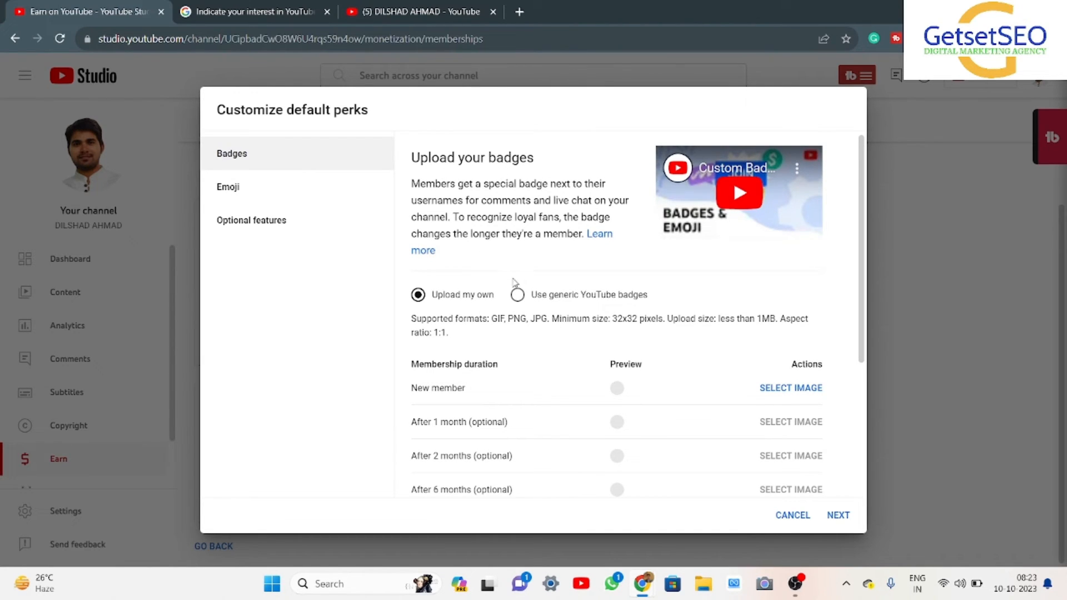
scroll(553, 378, "down", 3)
scroll(553, 378, "down", 1)
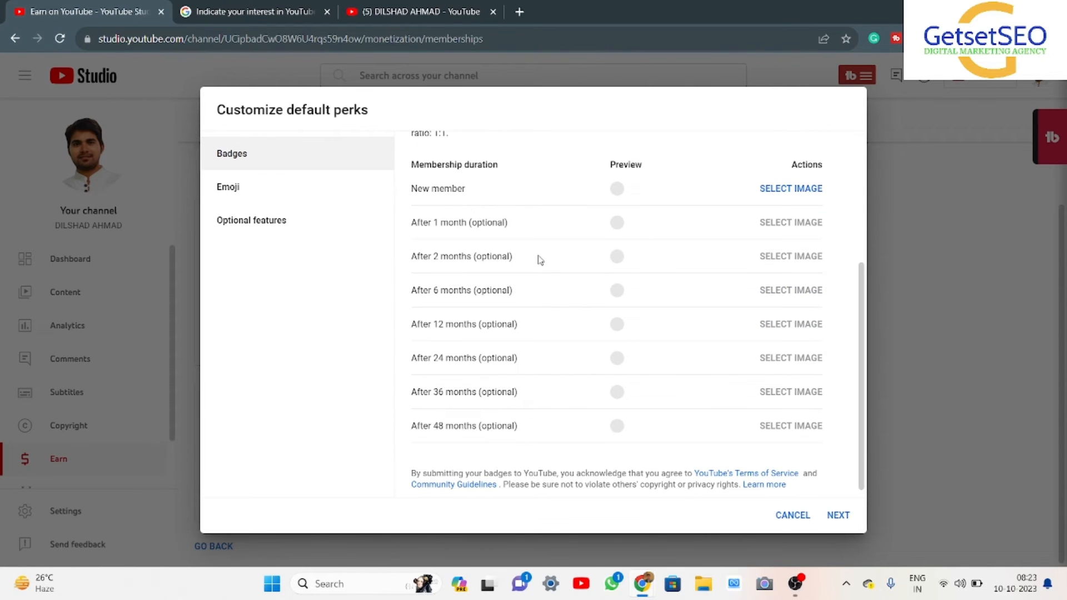
scroll(538, 259, "up", 4)
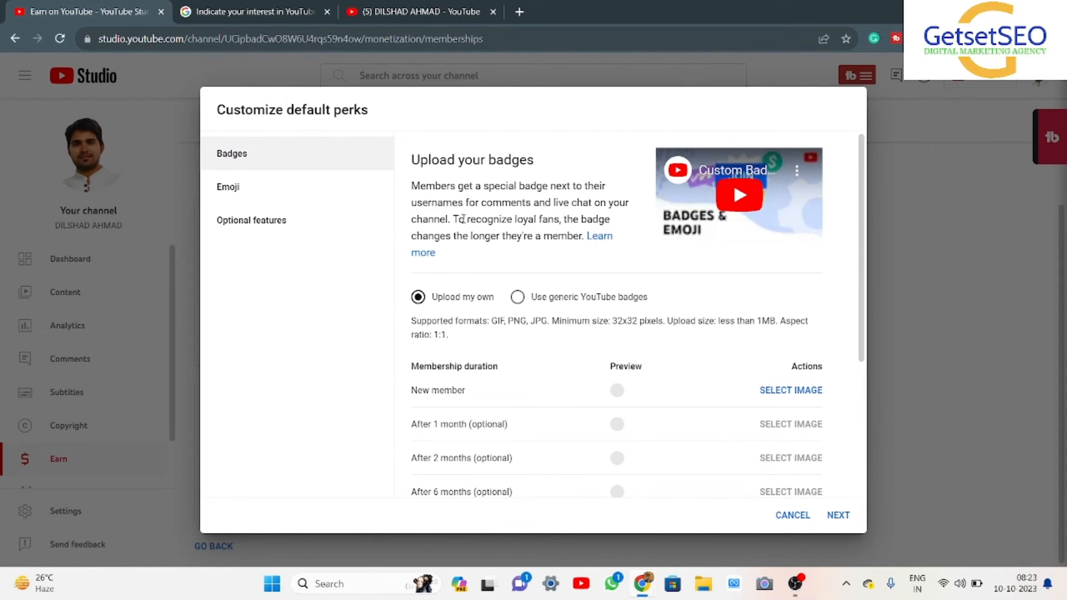
scroll(463, 218, "down", 2)
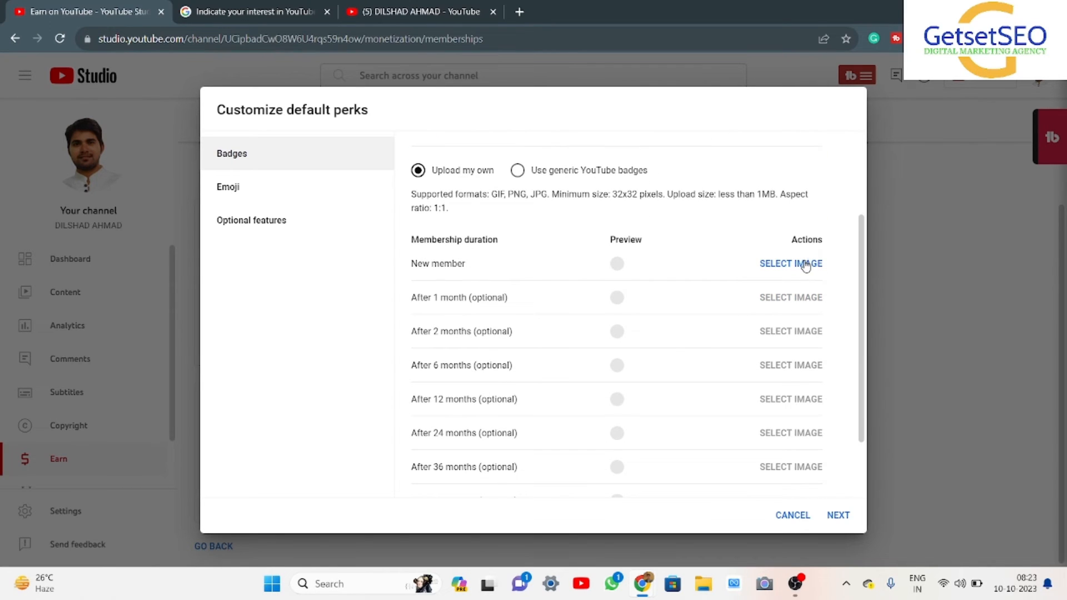
- Choose the generic YouTube badges instead of uploading custom ones and review the badge for each membership duration
left_click(810, 264)
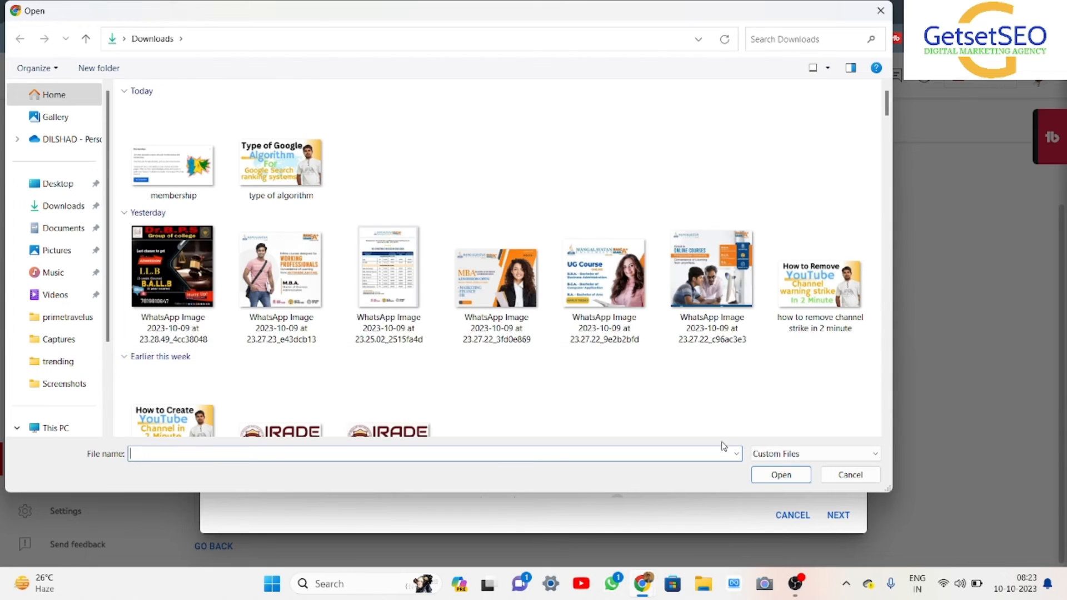
left_click(845, 475)
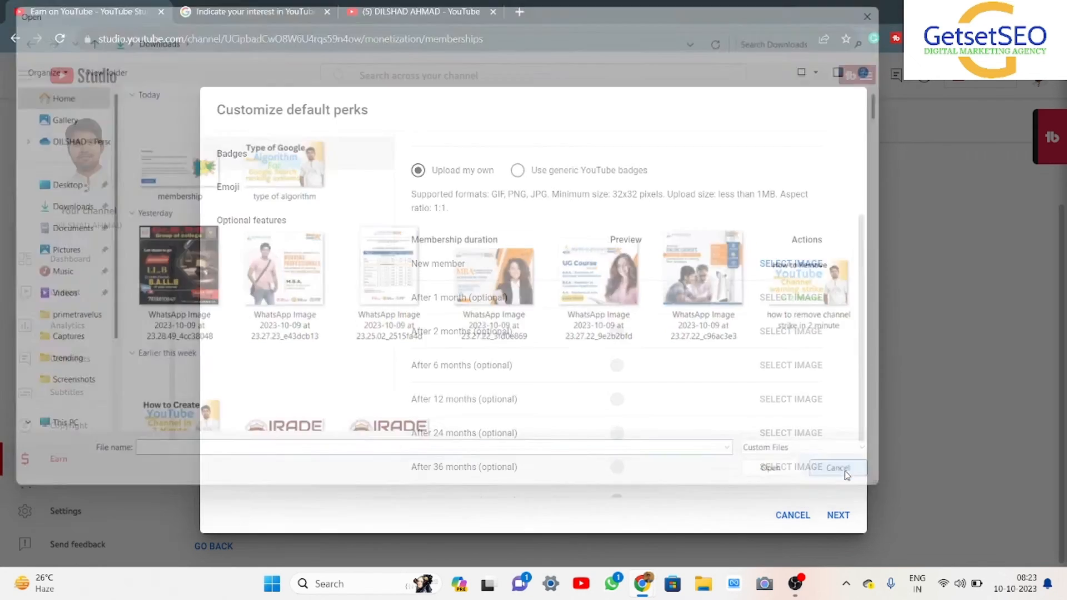
left_click(517, 171)
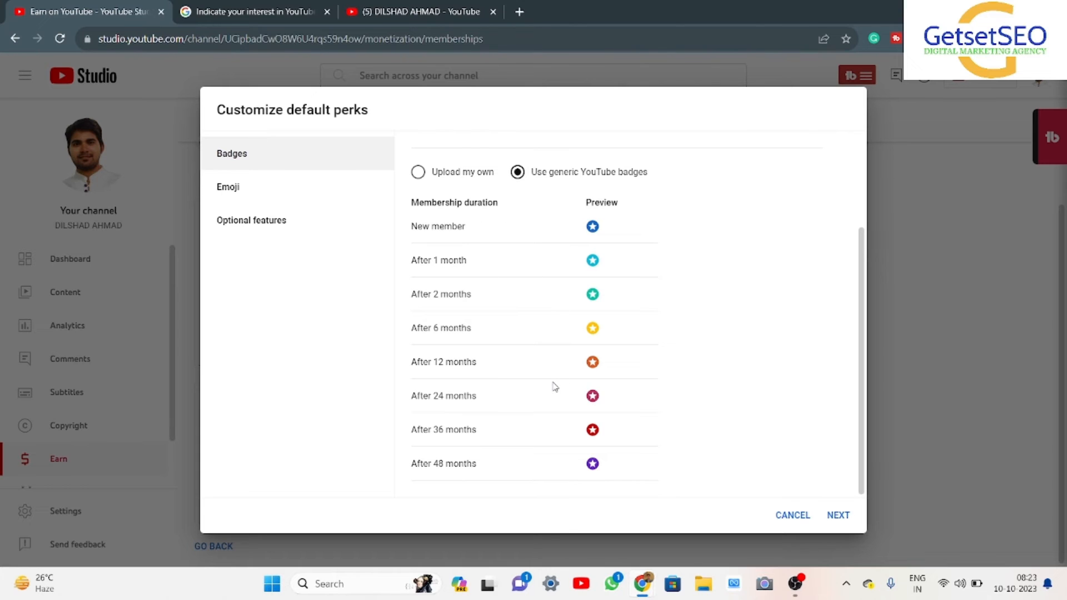
scroll(552, 386, "up", 2)
scroll(548, 369, "down", 2)
left_click_drag(407, 232, 504, 231)
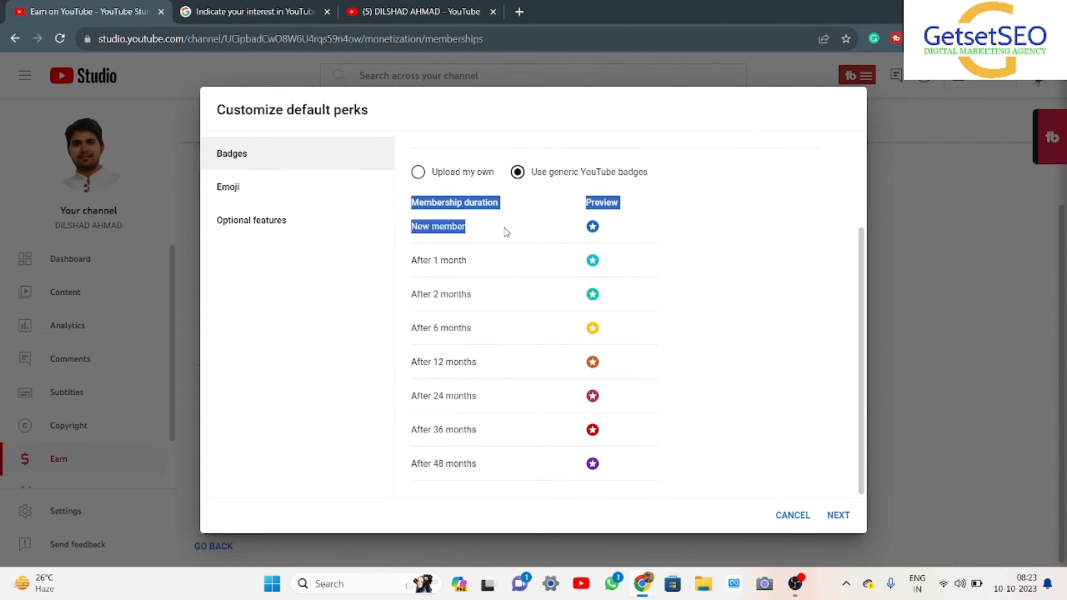
left_click(613, 239)
left_click_drag(400, 252, 598, 244)
left_click(600, 251)
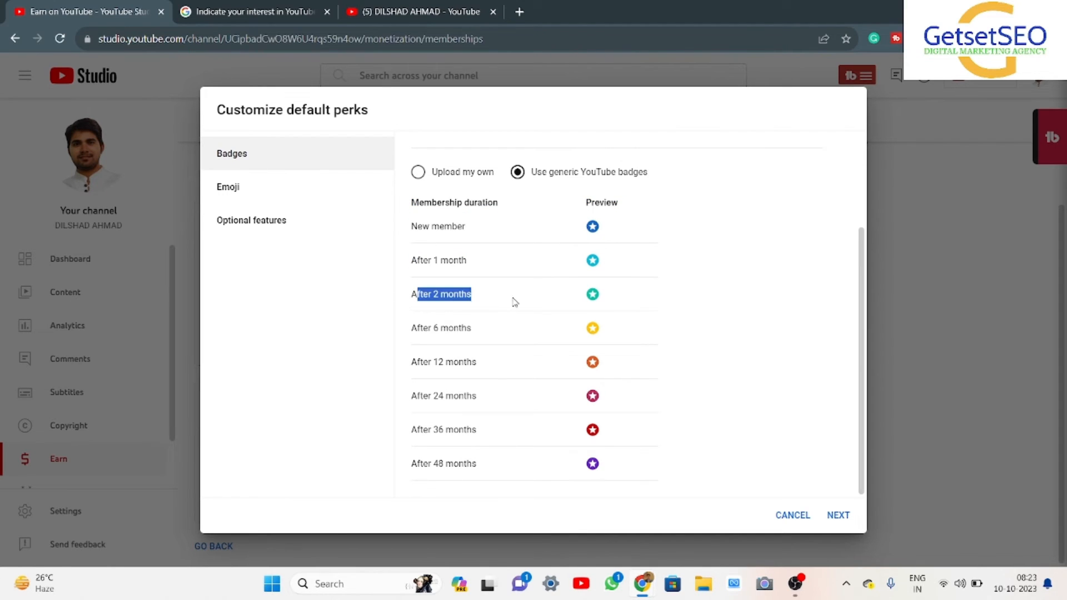
left_click_drag(417, 294, 516, 302)
left_click(581, 337)
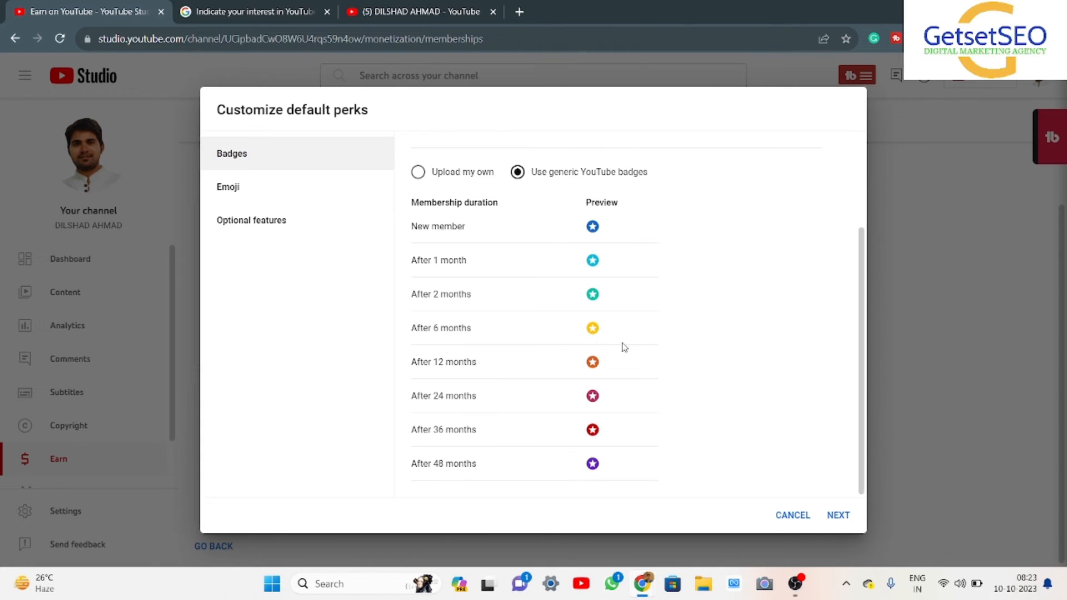
- Review the custom emoji settings of the default perks, from the emoji names to the unique family name option
left_click(279, 189)
scroll(549, 294, "down", 10)
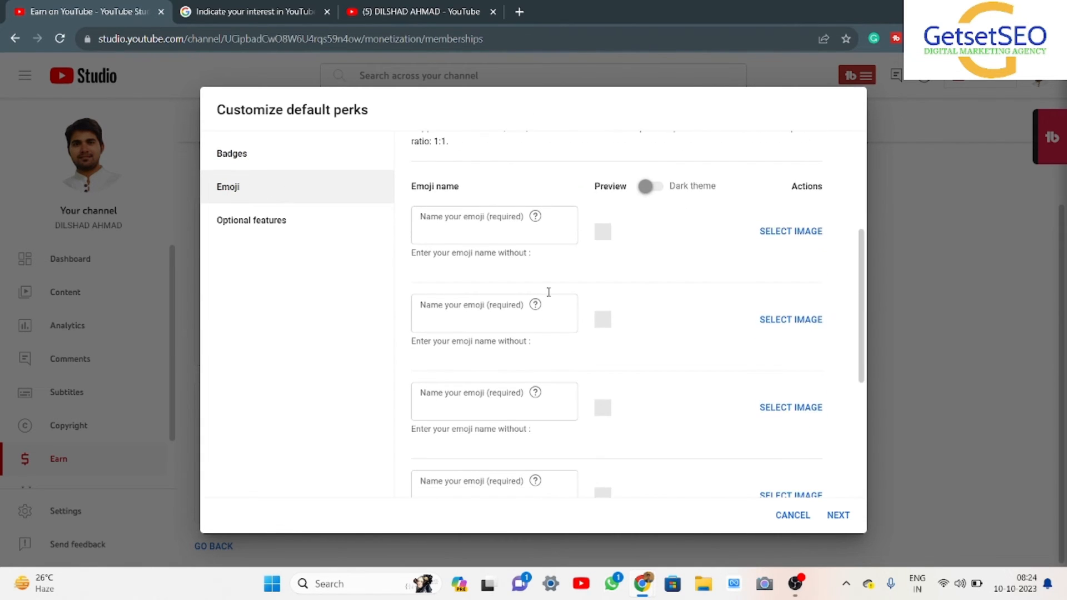
scroll(549, 296, "up", 4)
scroll(549, 297, "down", 4)
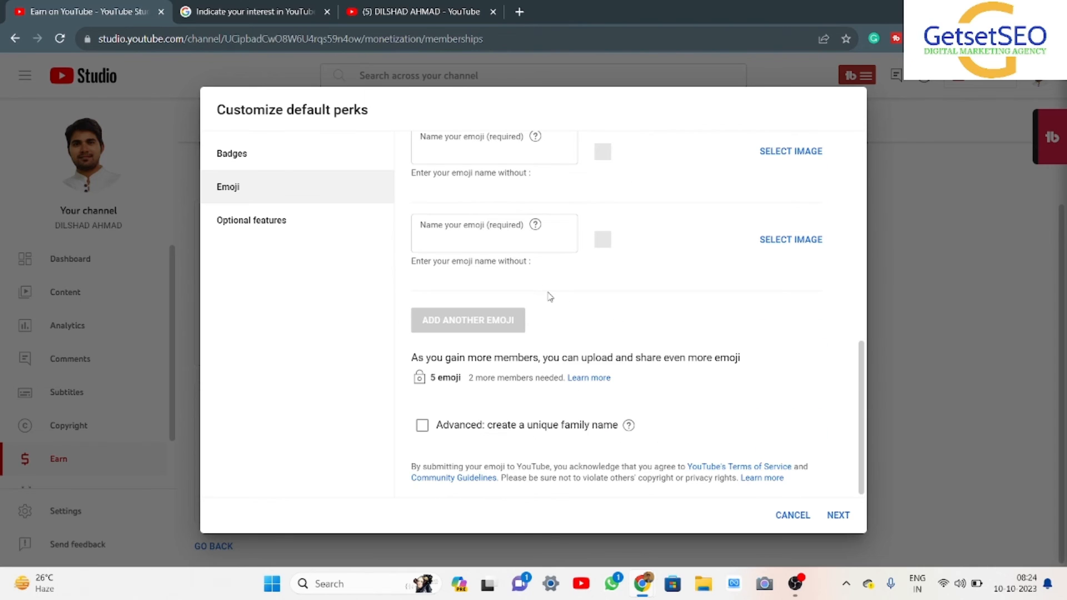
- Review the optional features, keep channel page recognition, video description recognition and member milestone chats on, and save the default perks
left_click(236, 222)
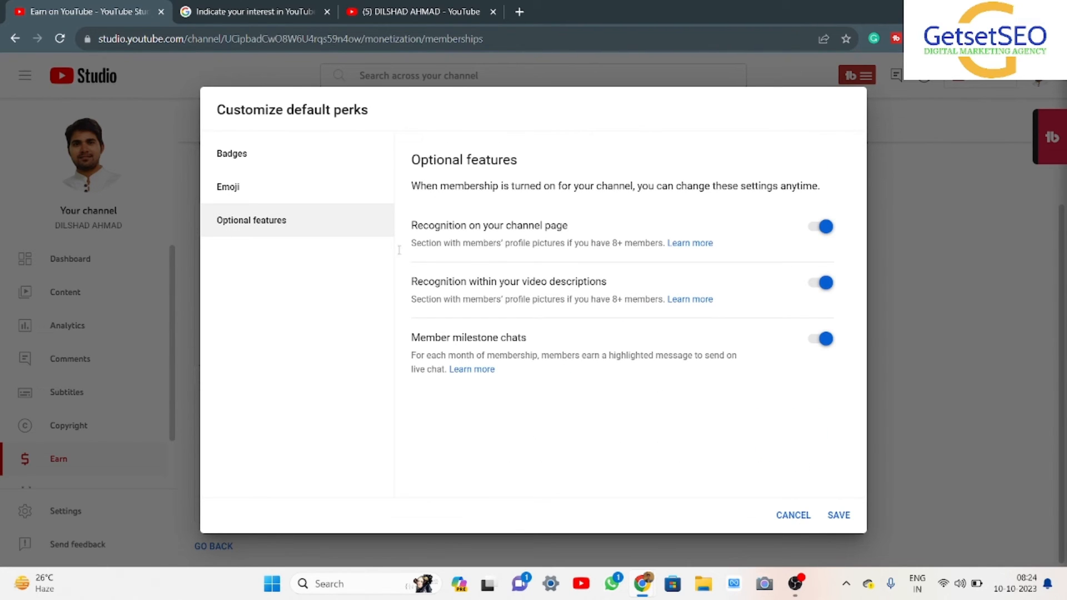
left_click_drag(409, 226, 577, 226)
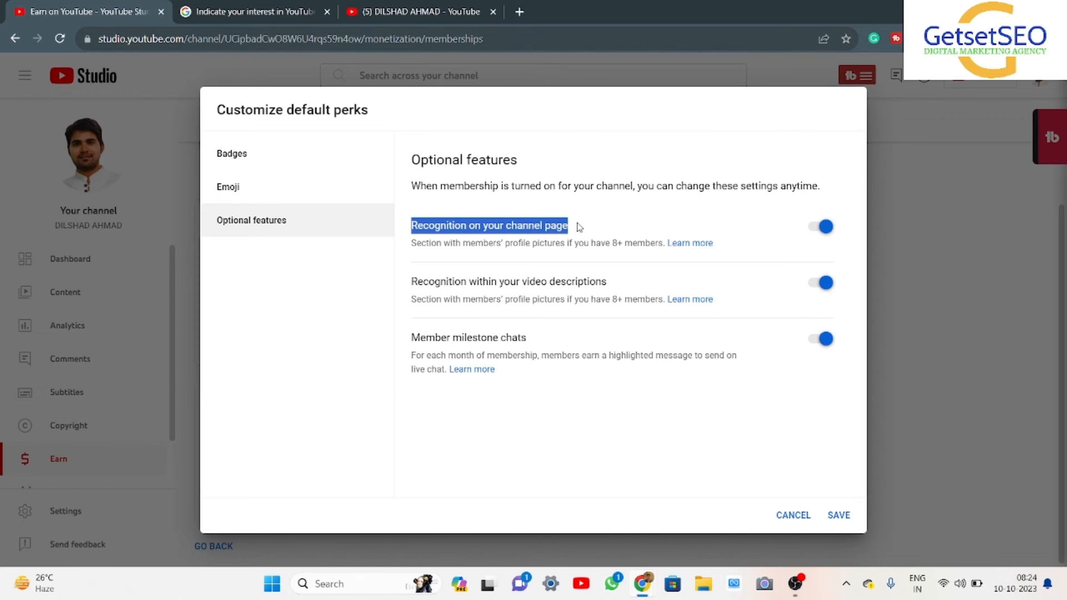
left_click_drag(411, 281, 630, 271)
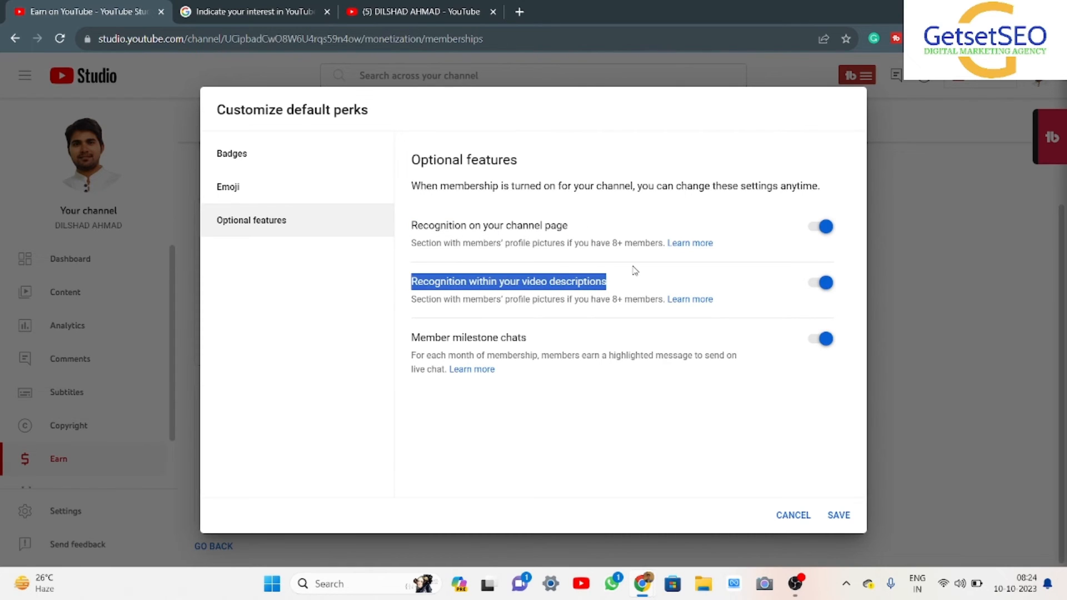
left_click_drag(411, 337, 545, 333)
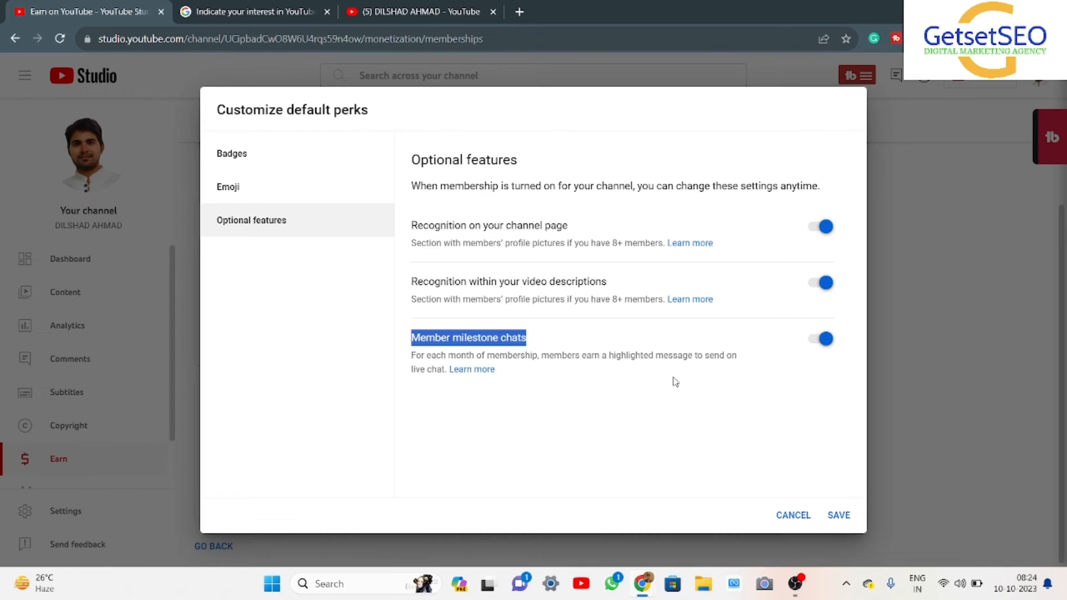
left_click(839, 515)
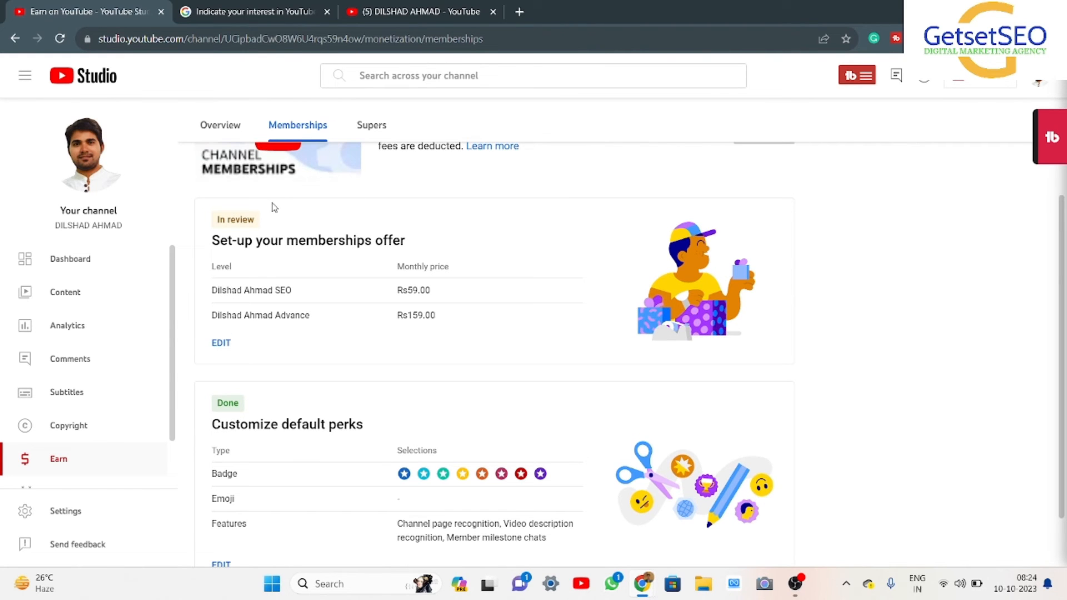
- Check the status of the memberships offer and default perks, and switch to the channel's YouTube page
left_click_drag(218, 239, 406, 240)
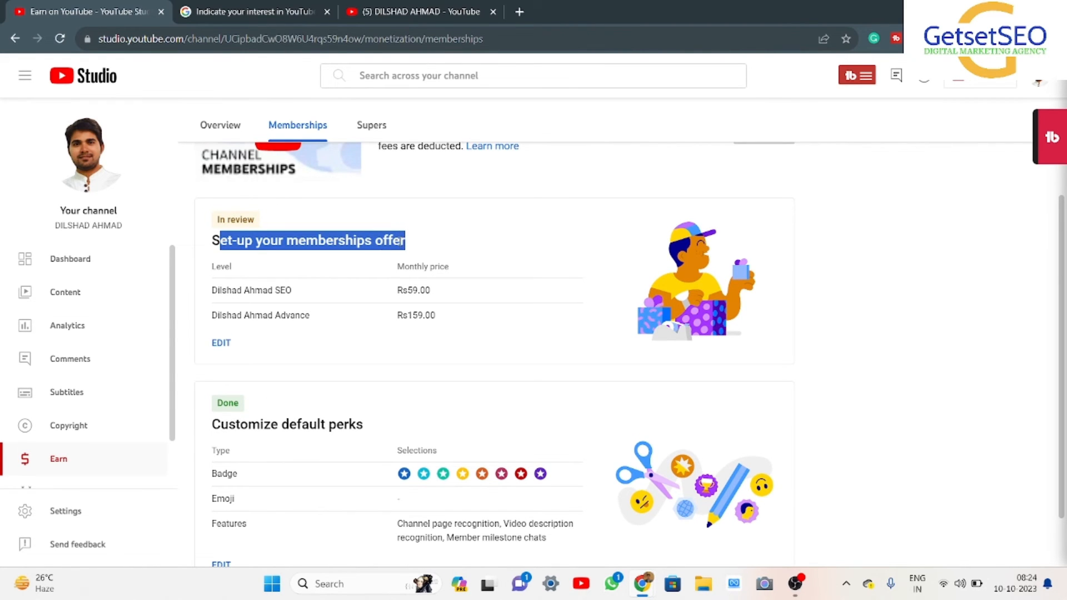
scroll(405, 293, "down", 1)
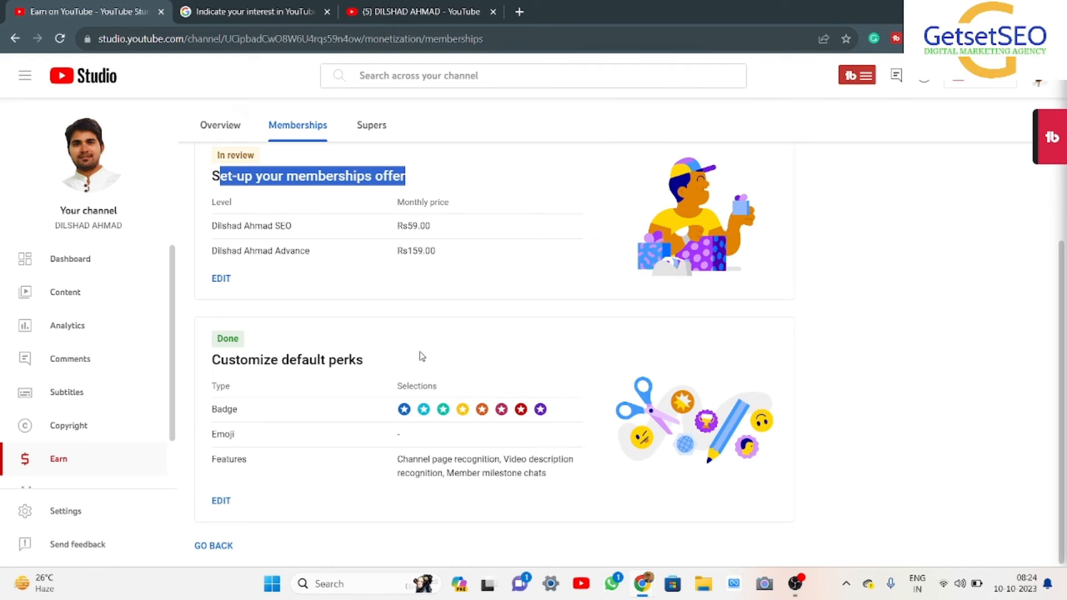
left_click(903, 361)
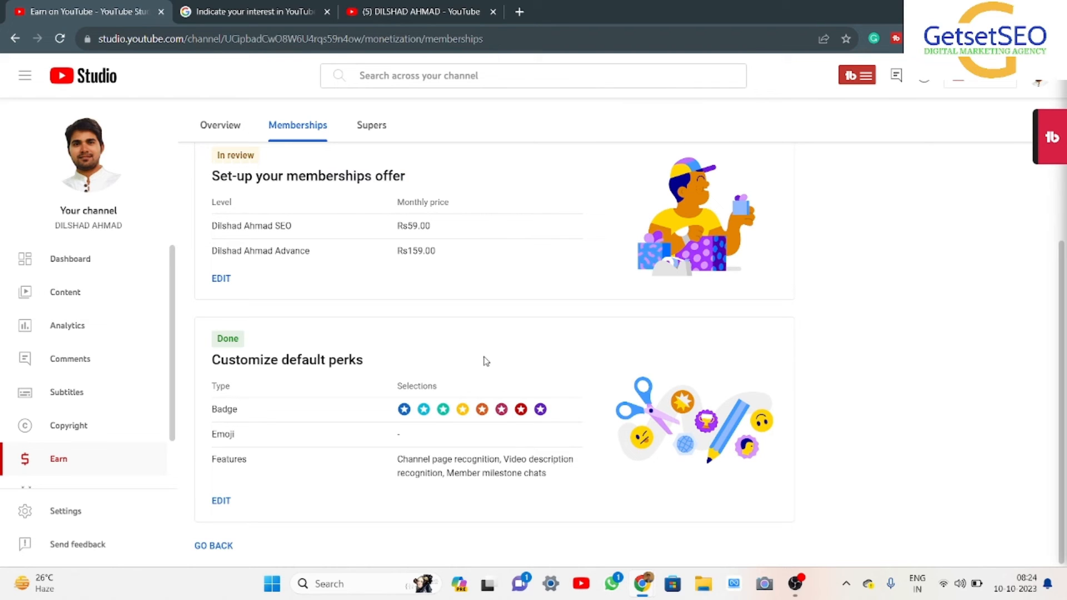
scroll(486, 361, "up", 3)
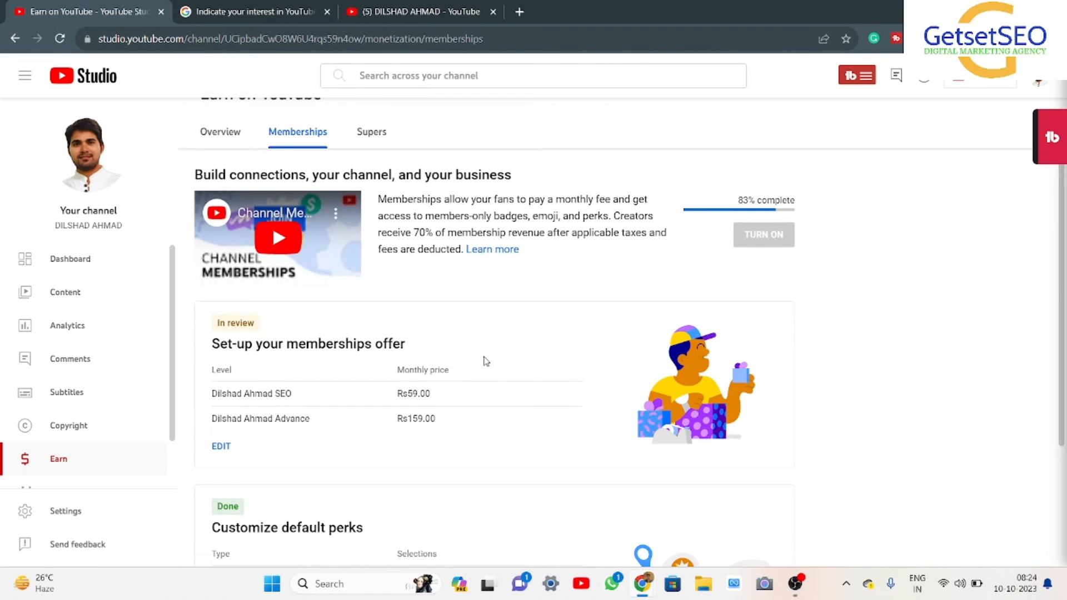
left_click(467, 9)
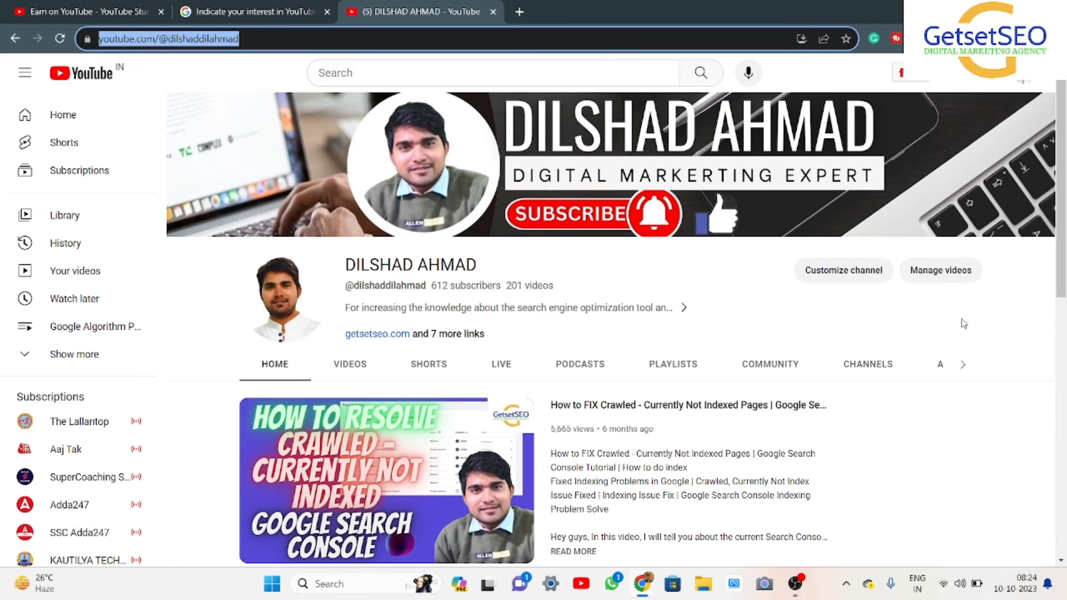
- Switch back to YouTube Studio's Earn page and open the unfinished memberships setup
left_click(75, 10)
scroll(518, 409, "down", 3)
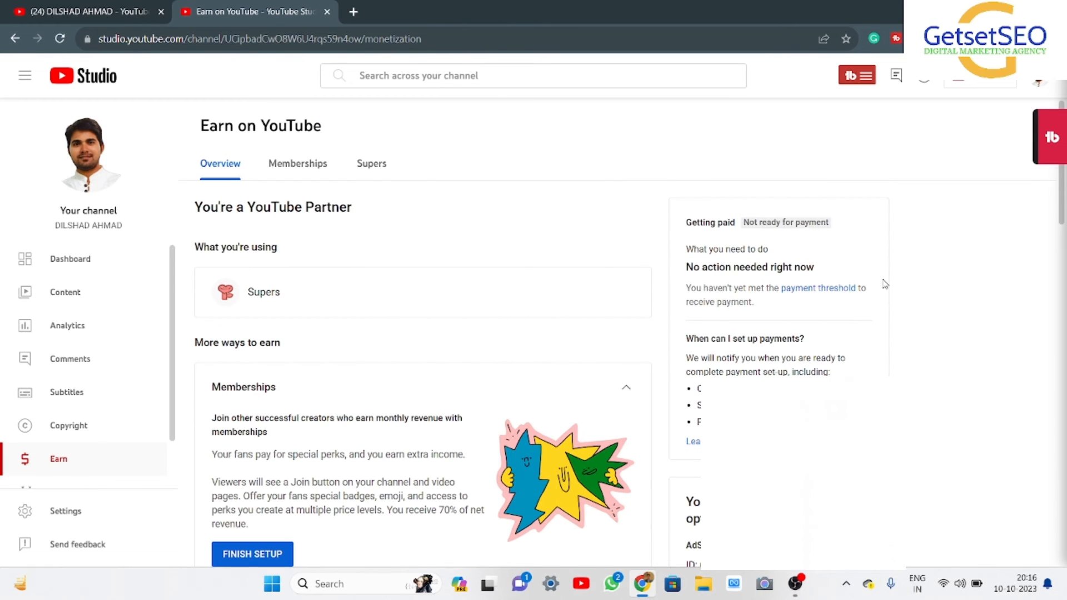
scroll(429, 378, "down", 1)
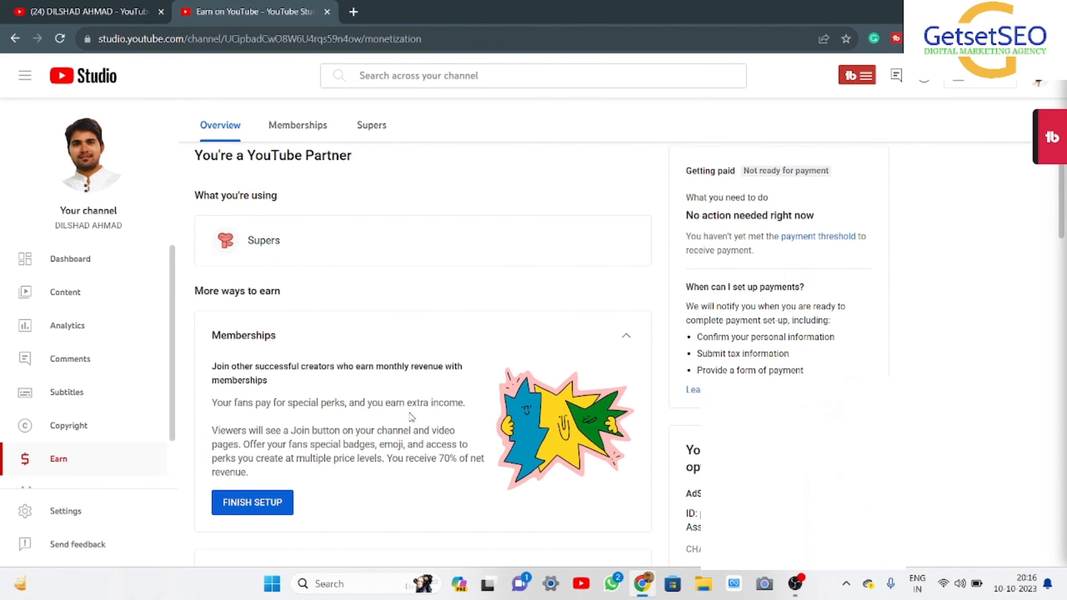
left_click(244, 506)
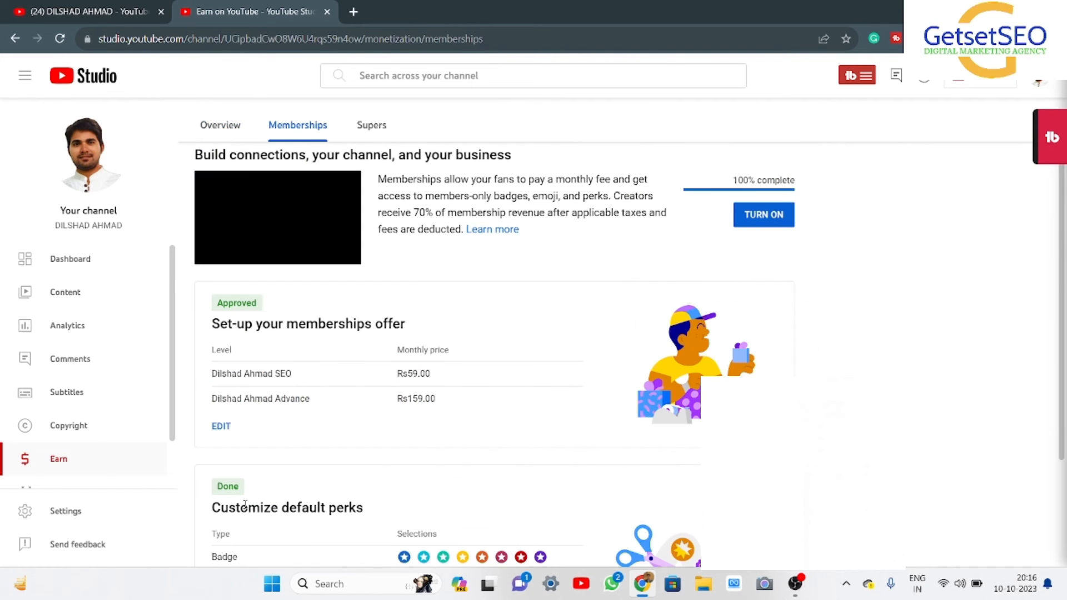
- Check the review status of the memberships offer, the default perks selections and the overall setup progress
scroll(317, 386, "down", 1)
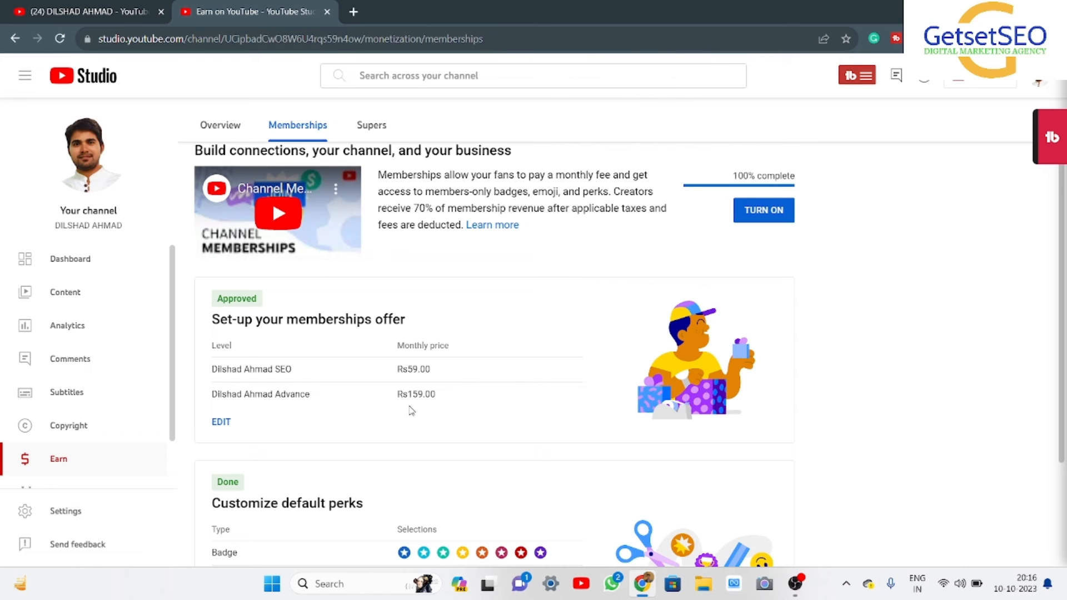
scroll(439, 407, "down", 2)
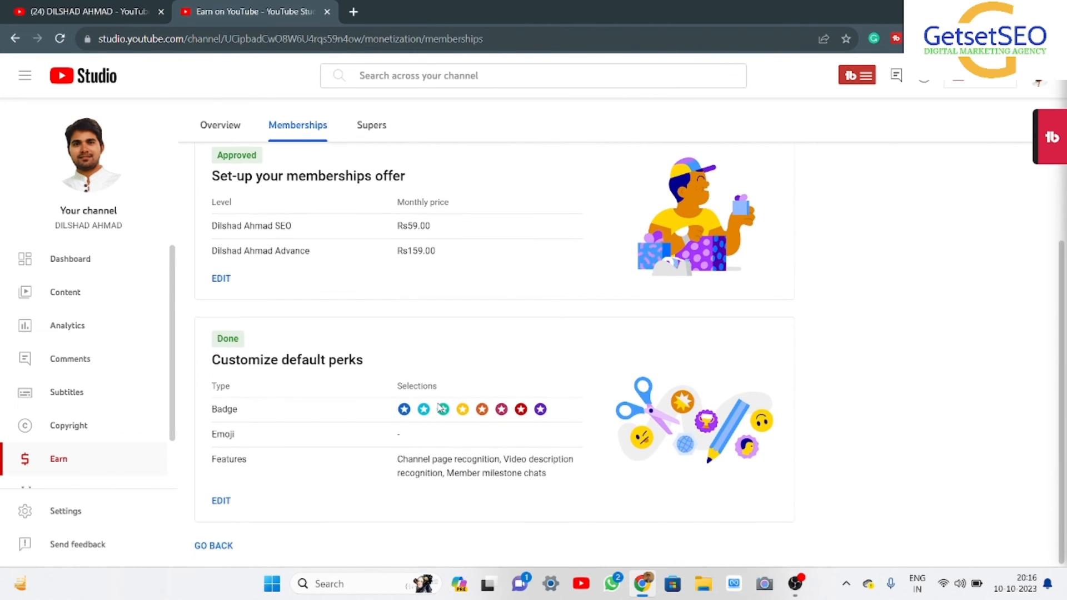
scroll(438, 406, "up", 3)
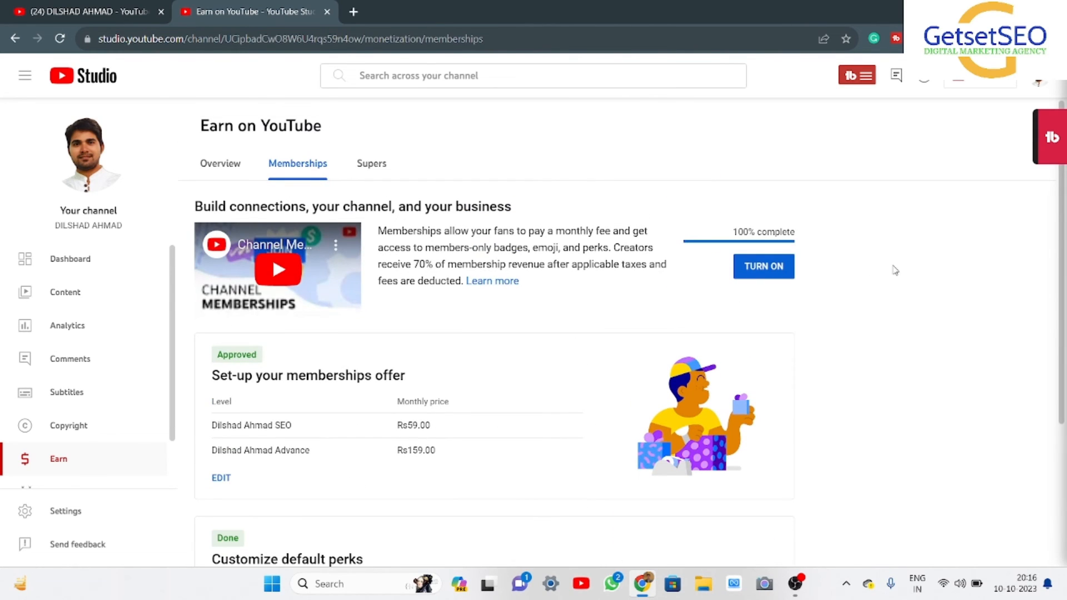
left_click_drag(733, 226, 809, 228)
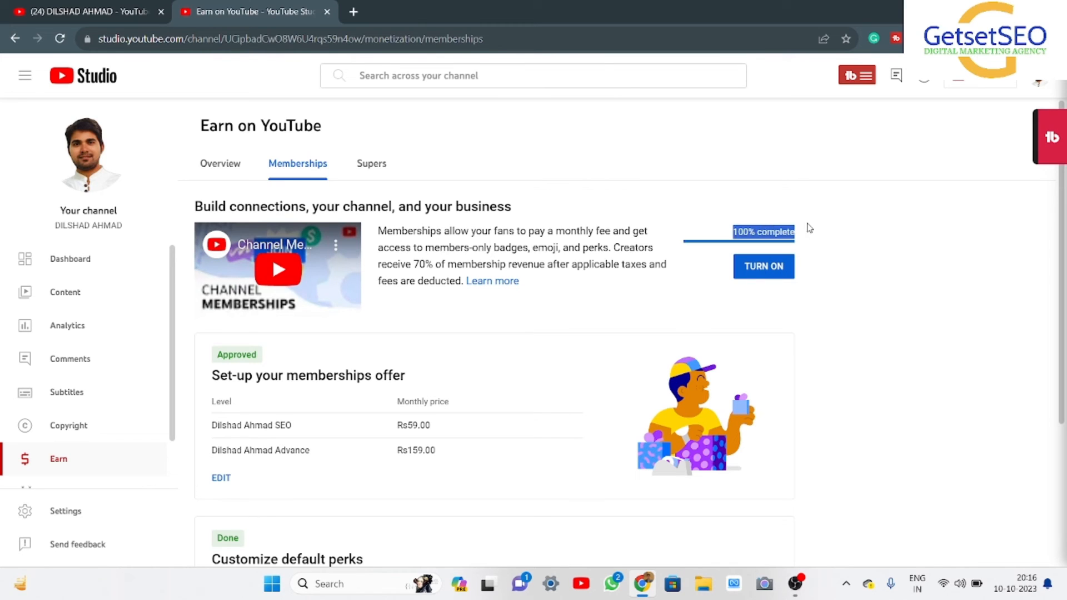
left_click(722, 200)
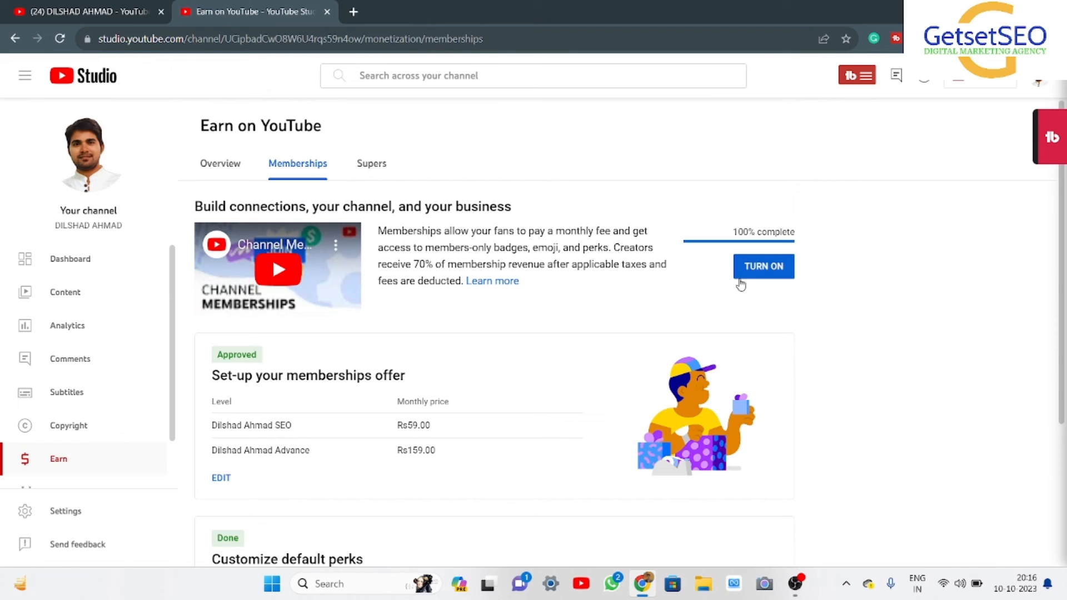
- Turn on channel memberships, reading what happens next about the Join button before confirming
left_click(765, 271)
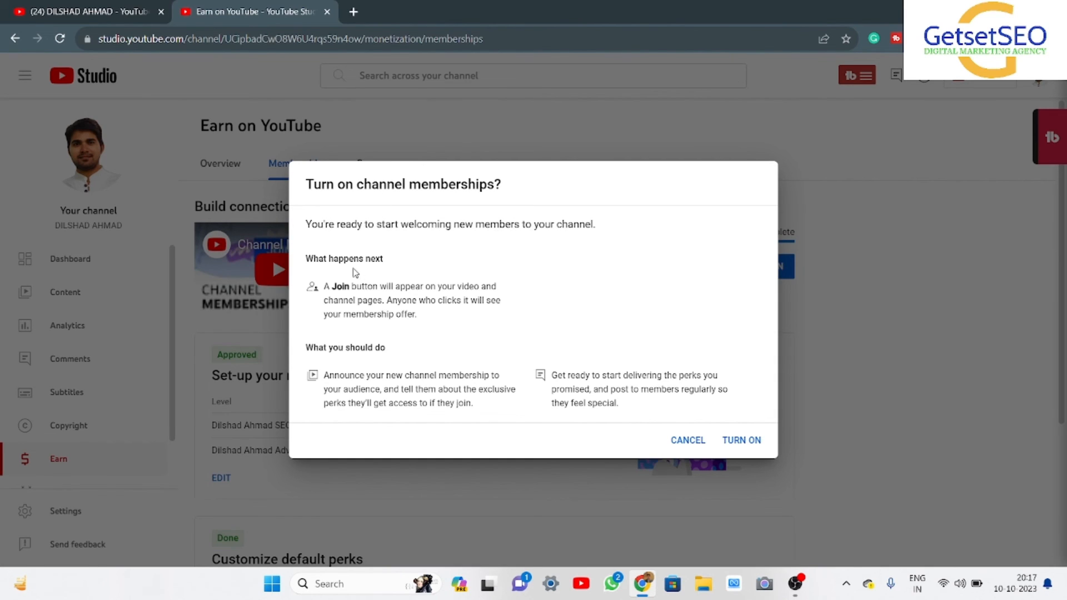
left_click_drag(362, 286, 477, 290)
left_click_drag(362, 300, 389, 314)
left_click(342, 352)
left_click(742, 444)
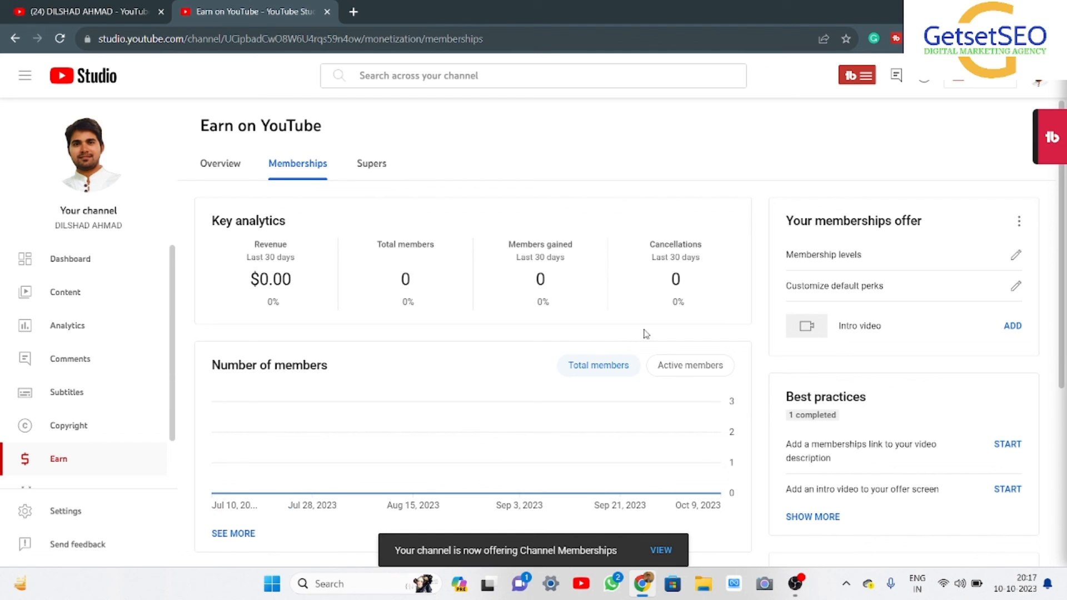
- Examine the memberships dashboard, from the revenue, member and cancellation analytics to recent member activity, comments and links to share
scroll(375, 333, "down", 3)
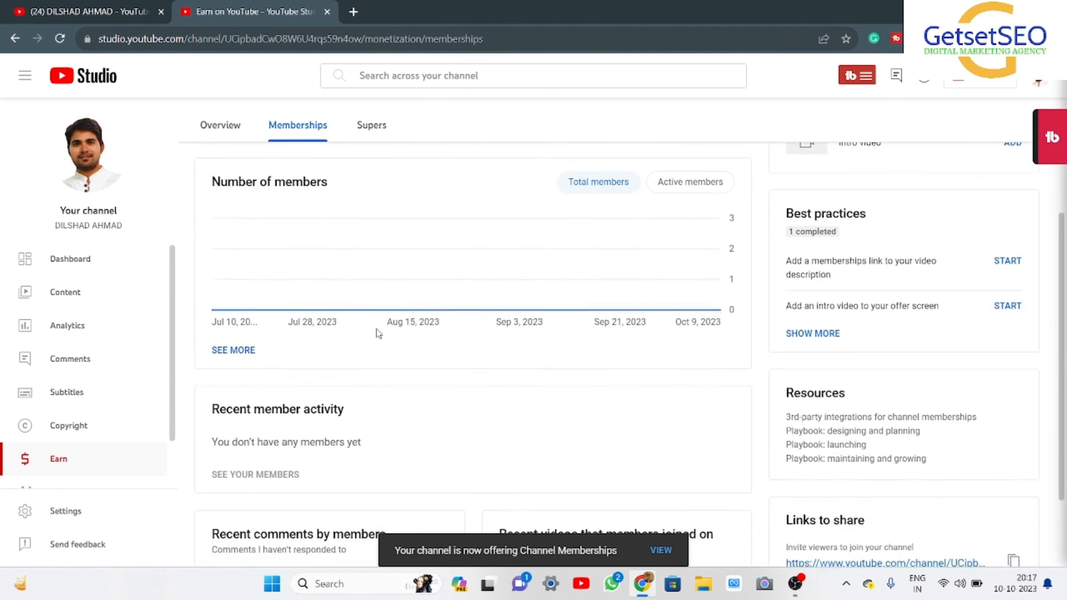
scroll(378, 332, "up", 3)
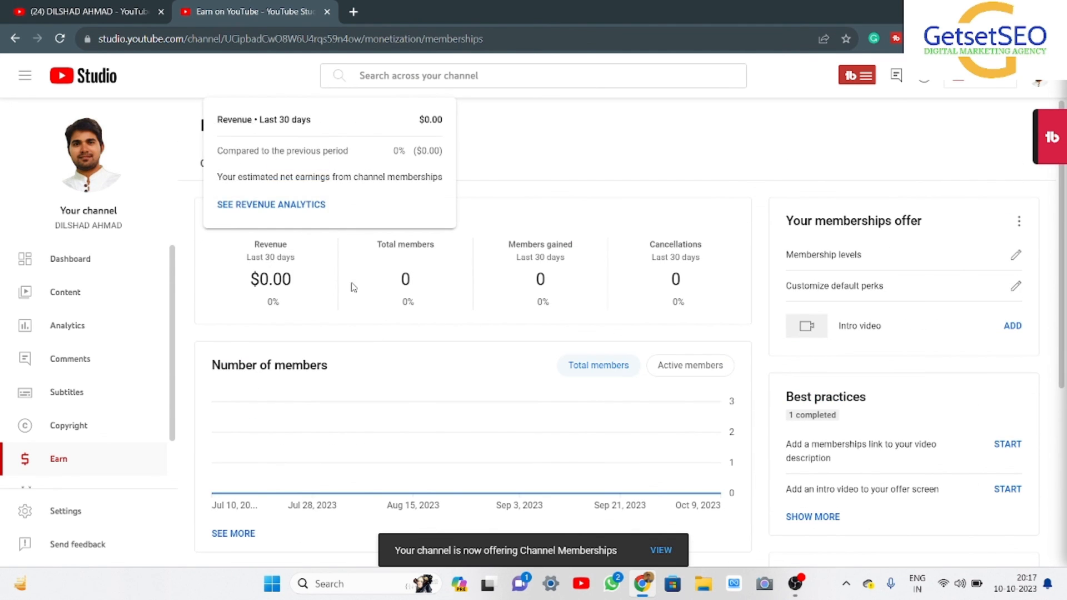
mouse_move(396, 293)
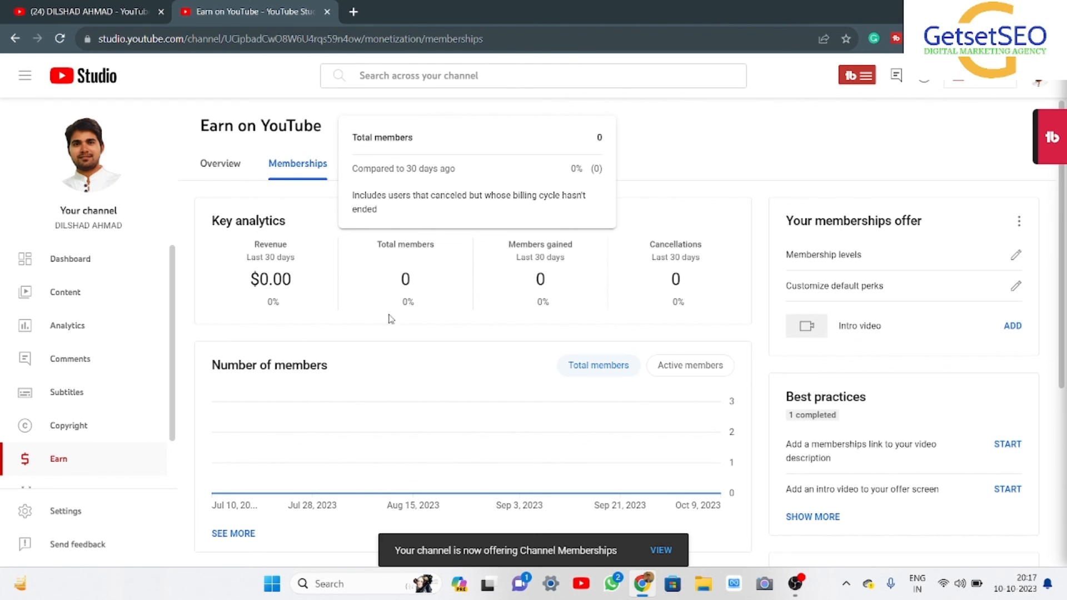
mouse_move(563, 277)
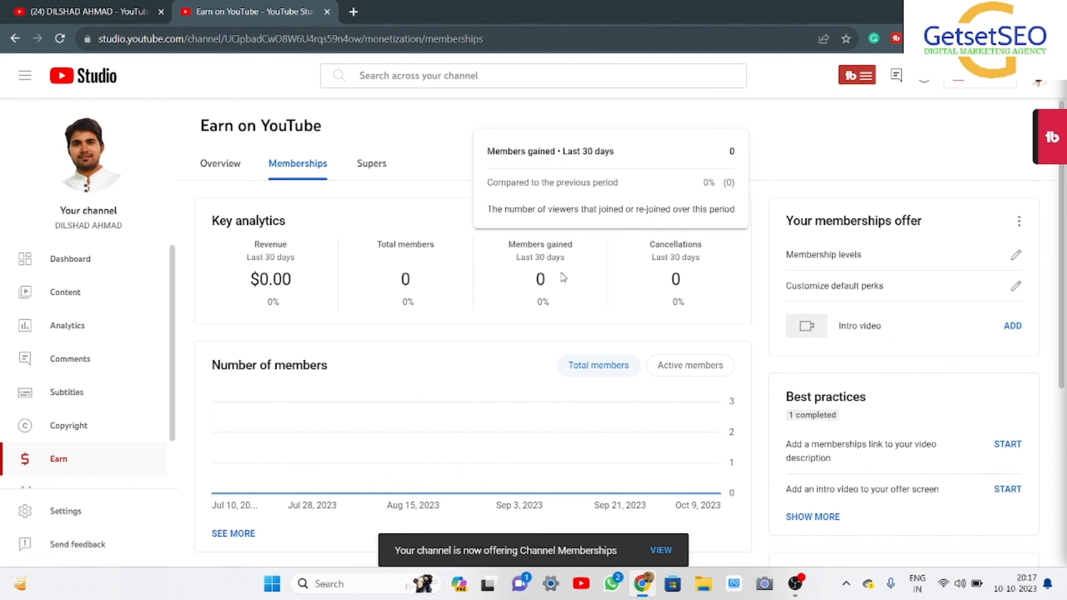
mouse_move(676, 256)
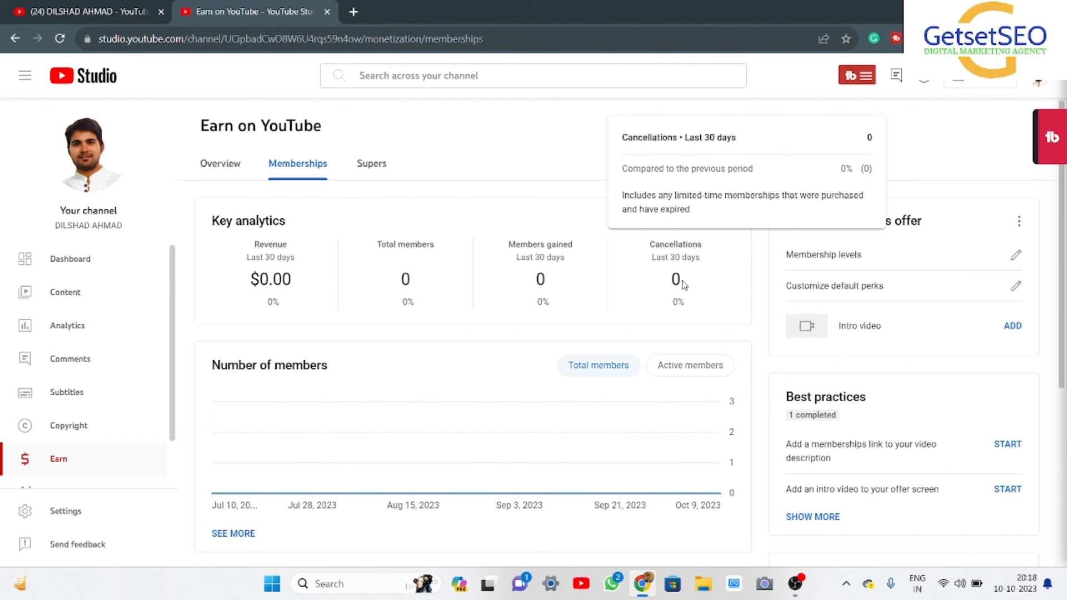
scroll(481, 353, "down", 5)
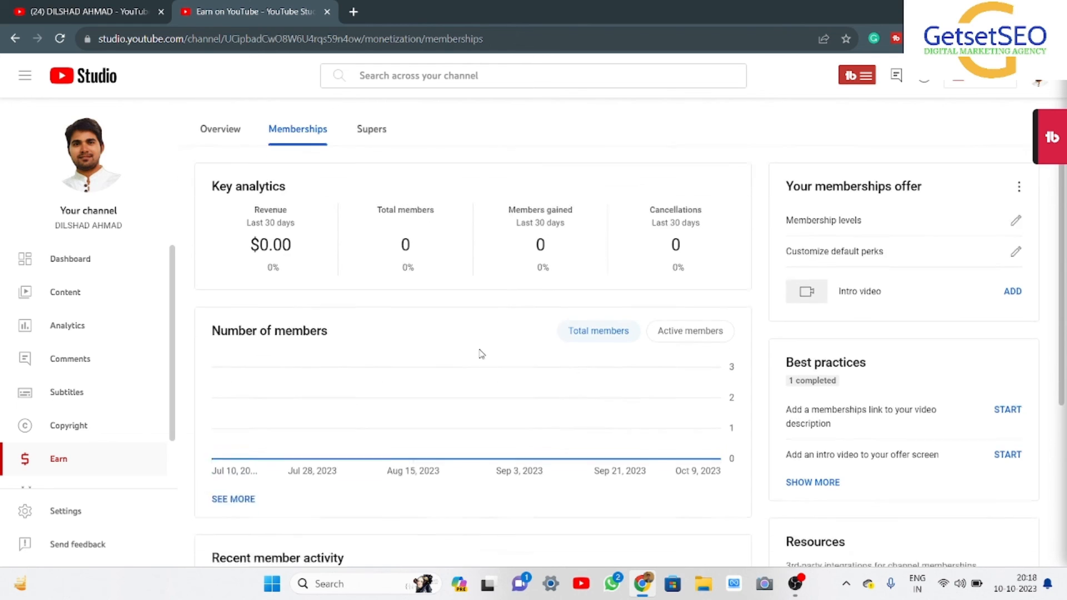
scroll(481, 354, "down", 1)
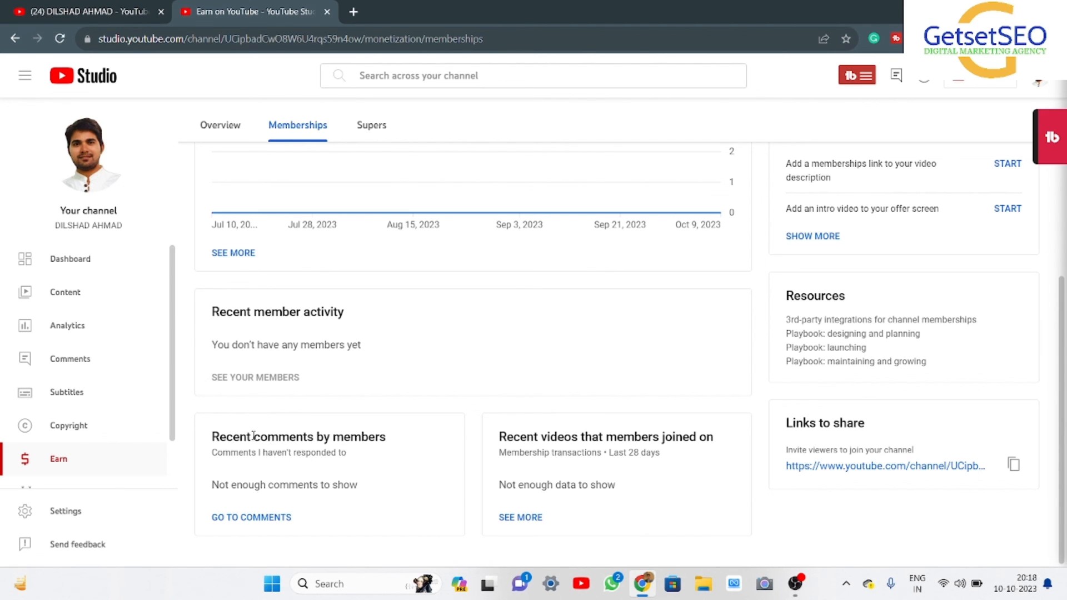
scroll(343, 438, "up", 5)
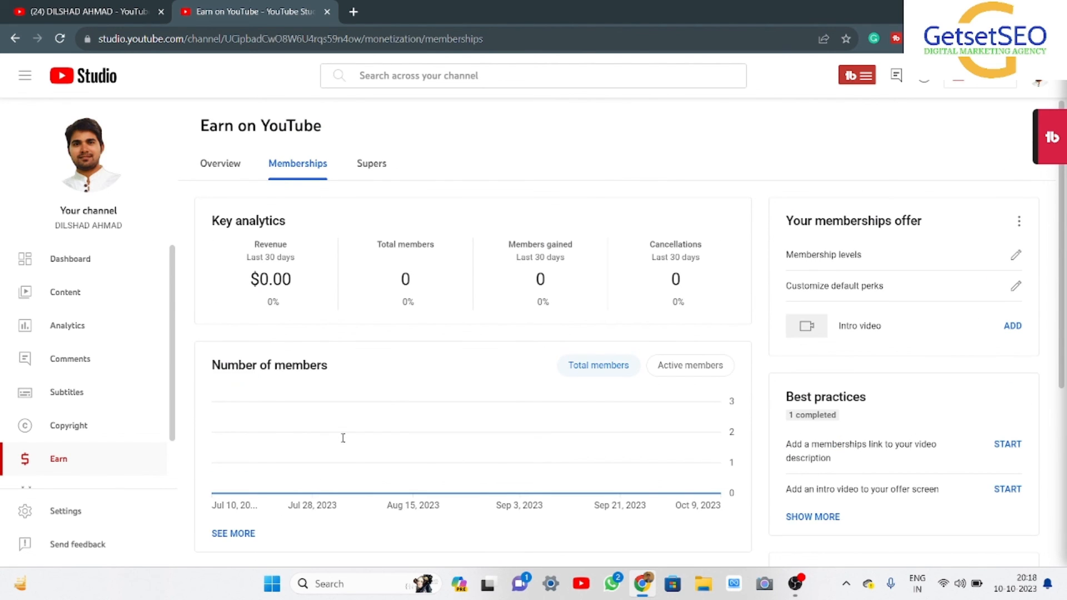